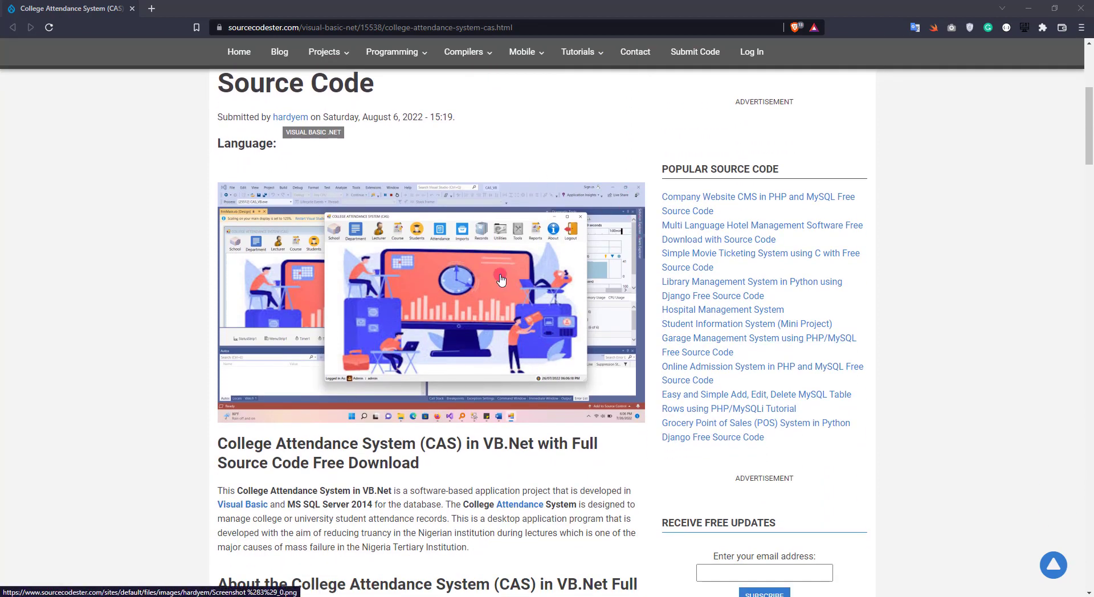
- Scroll down the College Attendance System article to the download link
scroll(449, 299, down, 3)
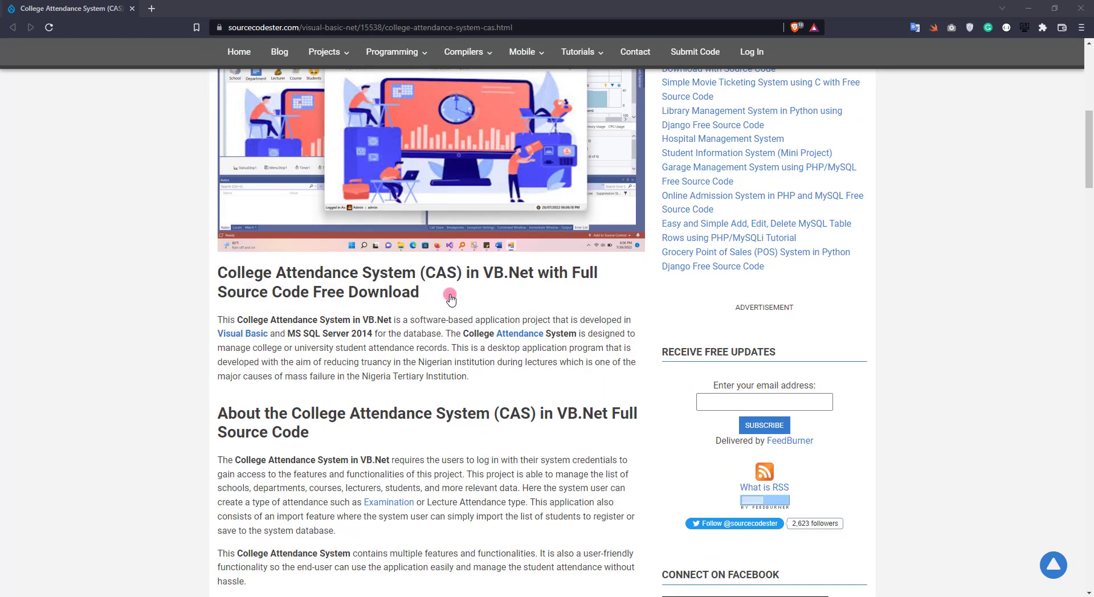
scroll(450, 298, down, 3)
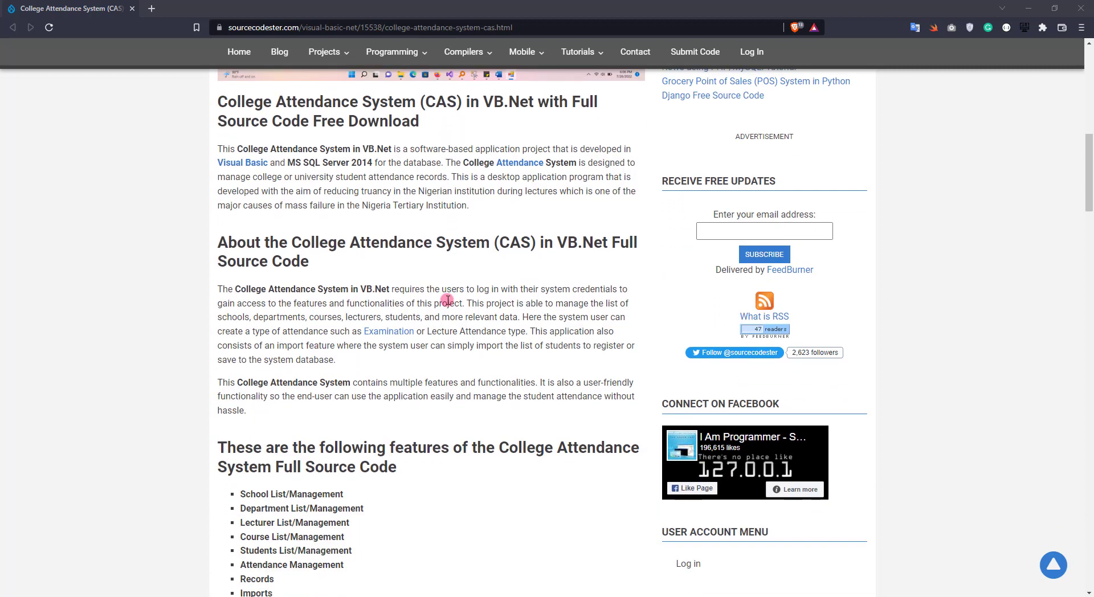
scroll(448, 301, down, 3)
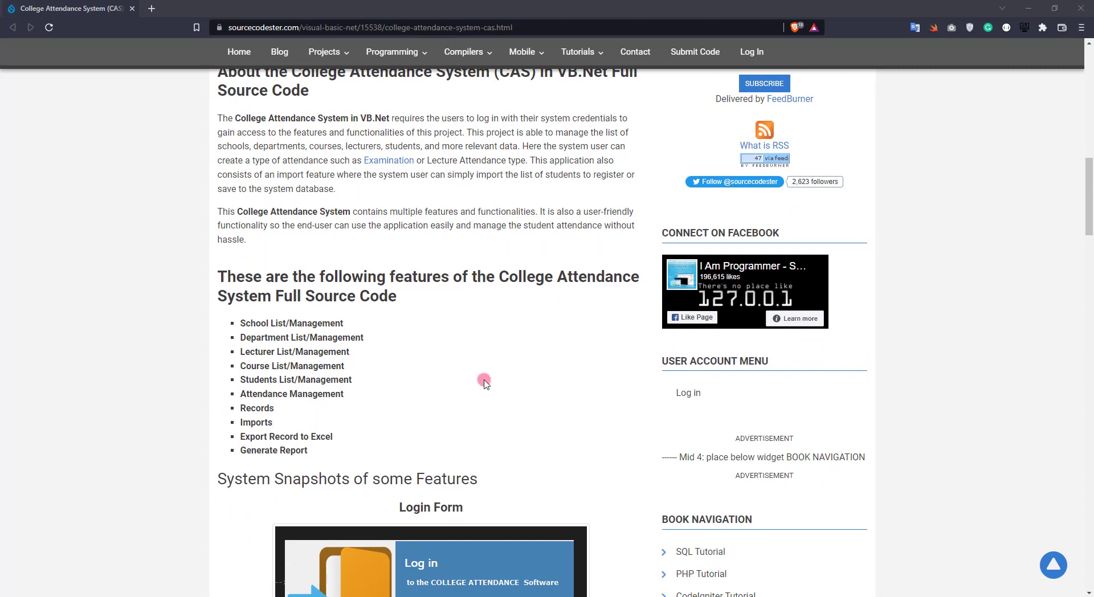
scroll(485, 383, down, 4)
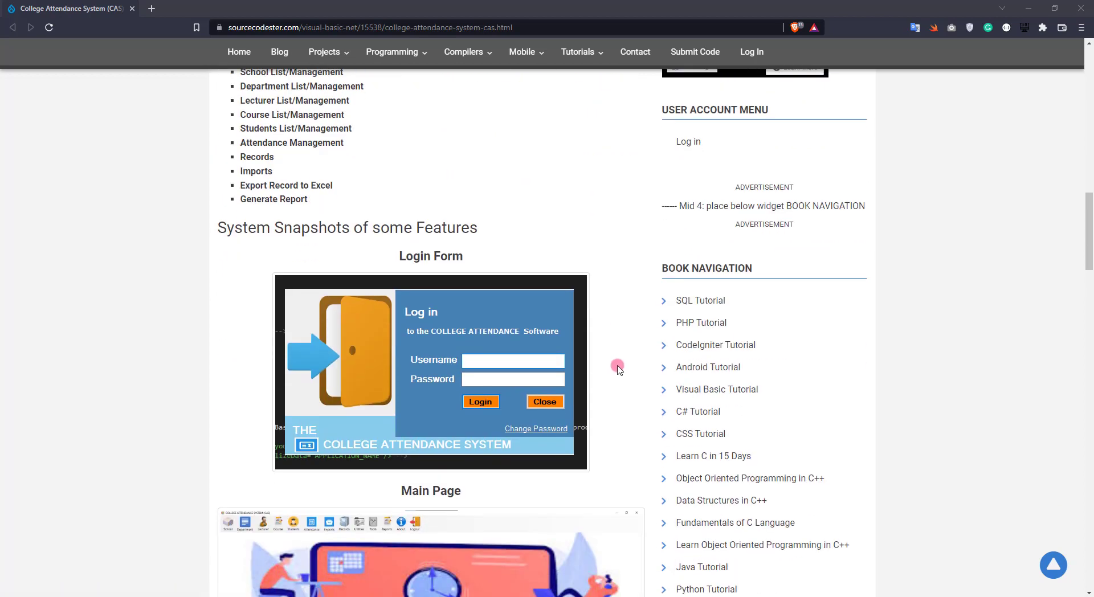
scroll(618, 369, down, 4)
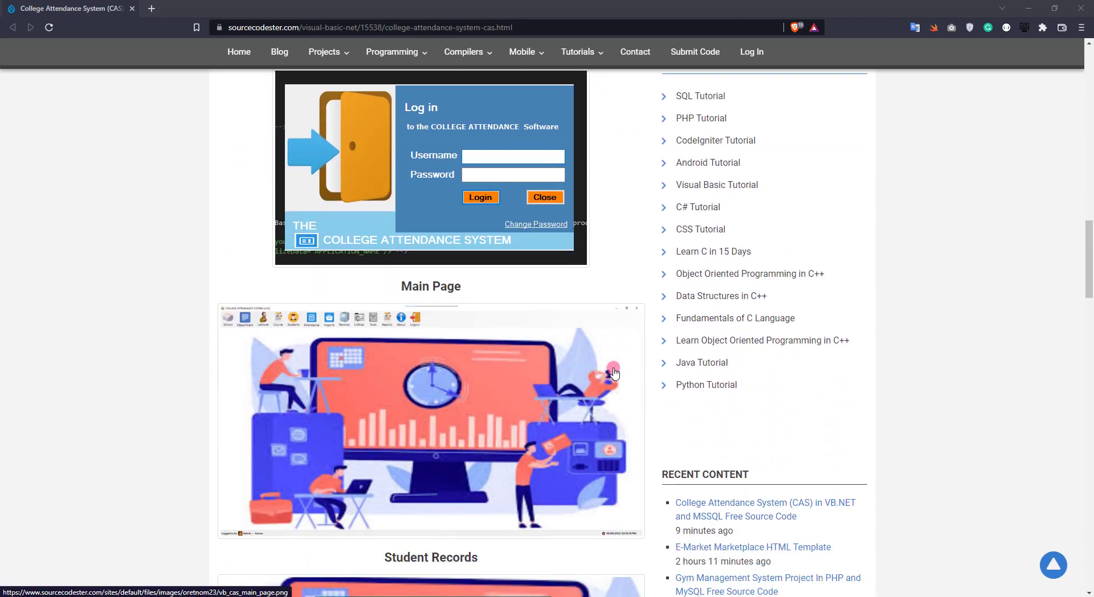
scroll(614, 373, down, 6)
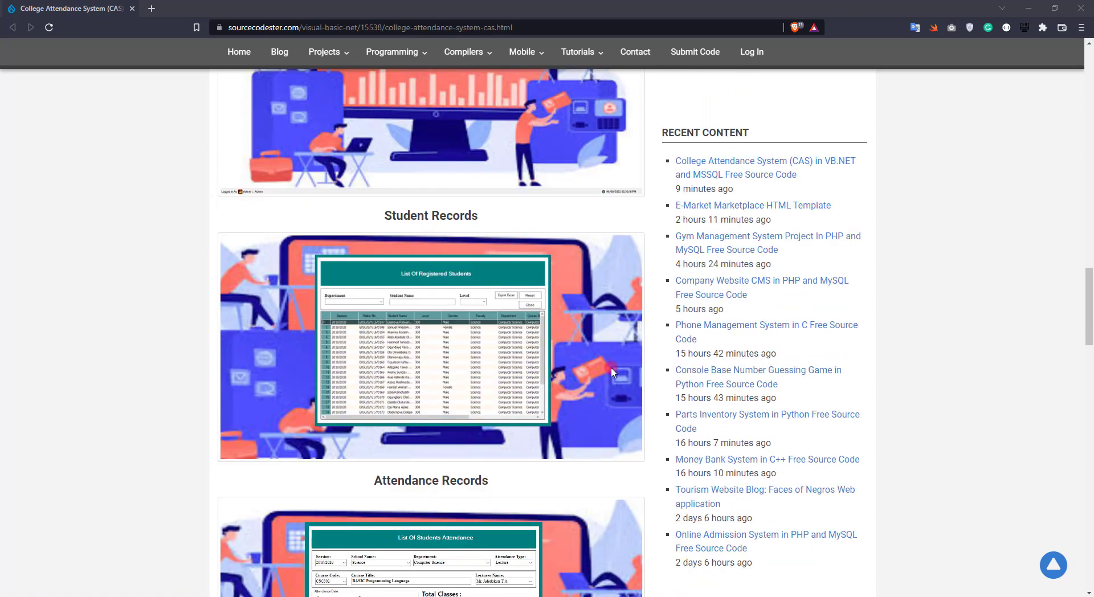
scroll(610, 373, down, 5)
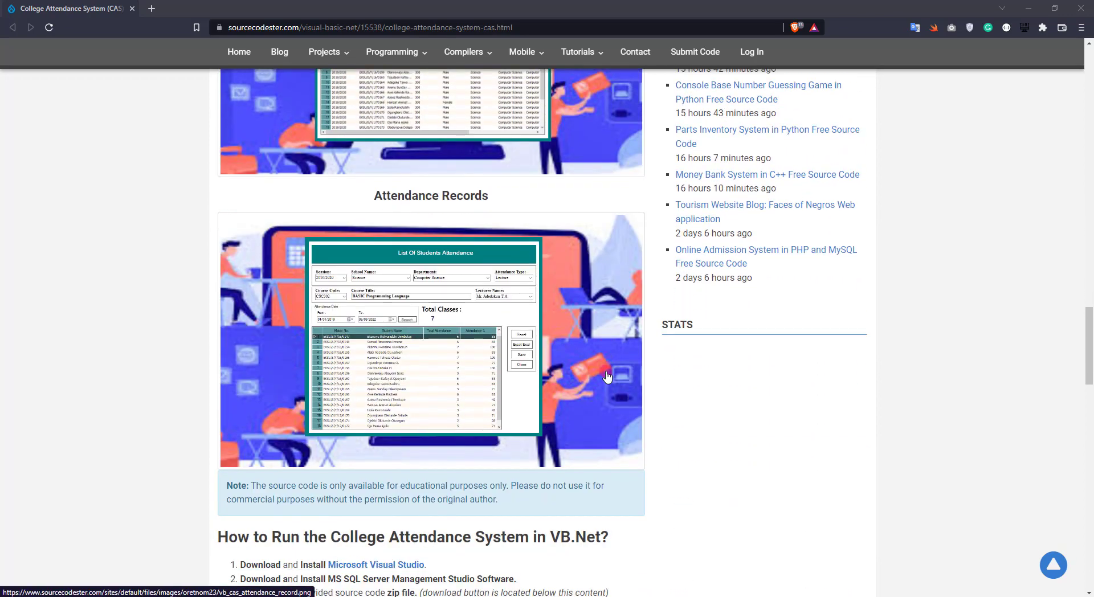
scroll(605, 374, down, 5)
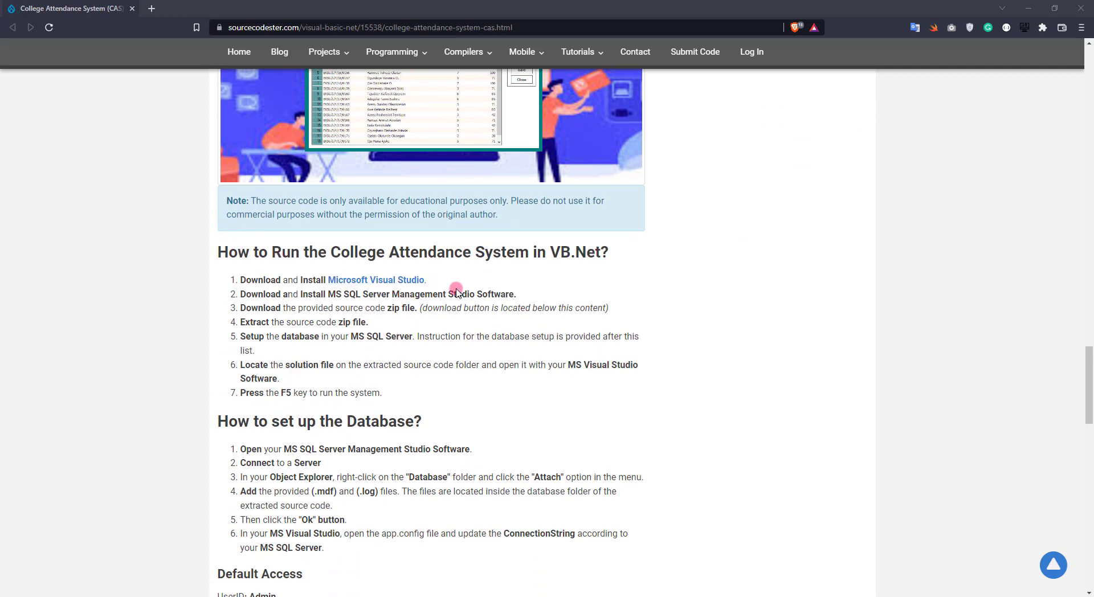
scroll(398, 282, down, 1)
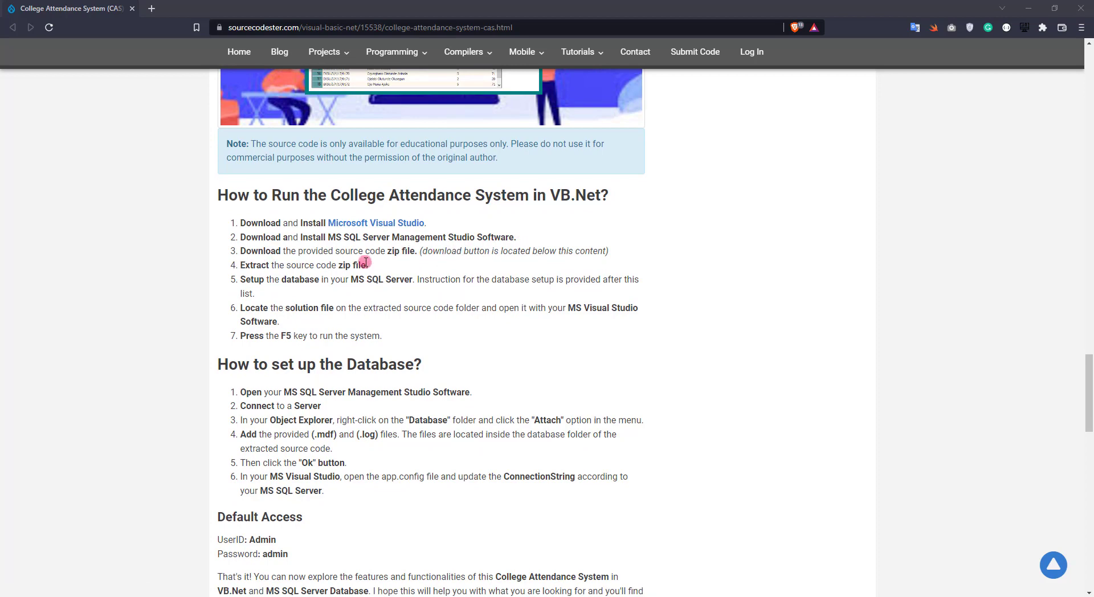
scroll(439, 259, down, 5)
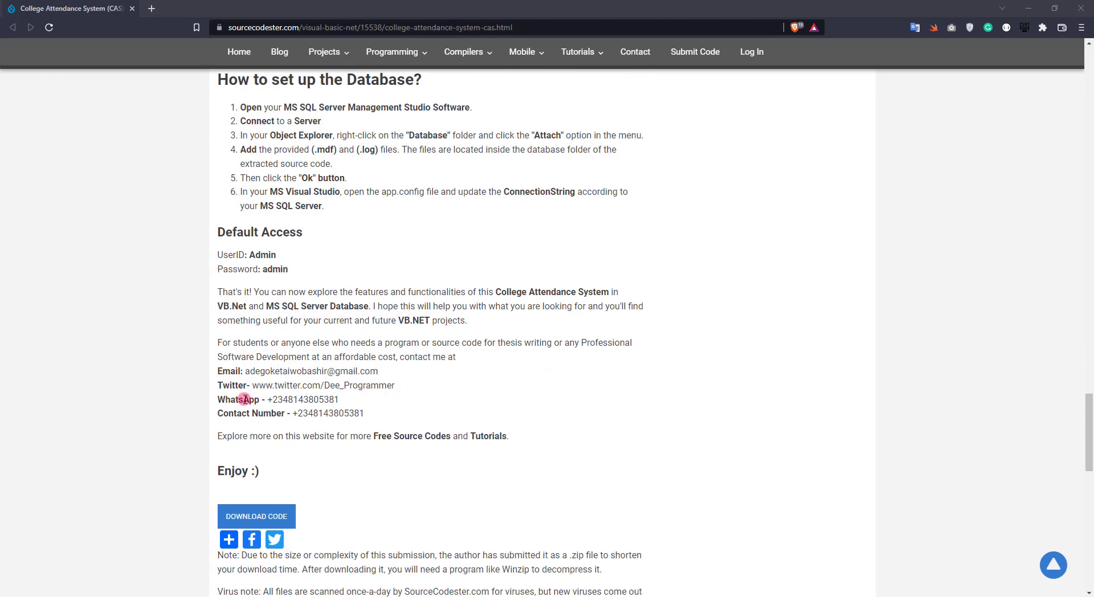
- Download CAS_VB.zip to Downloads, return to the article, and open the archive
click(270, 515)
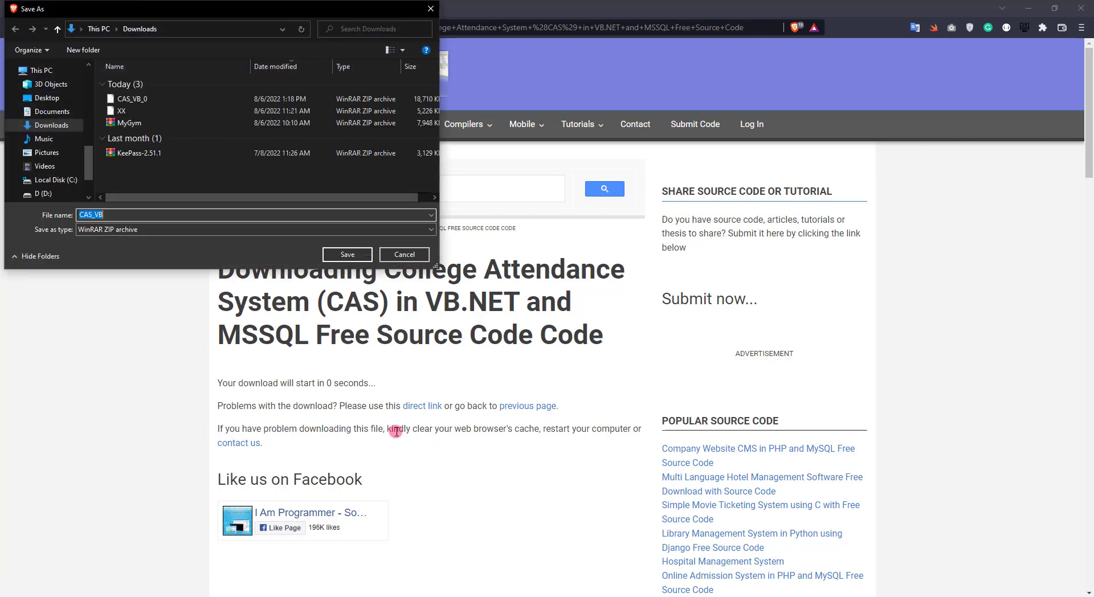
key(Return)
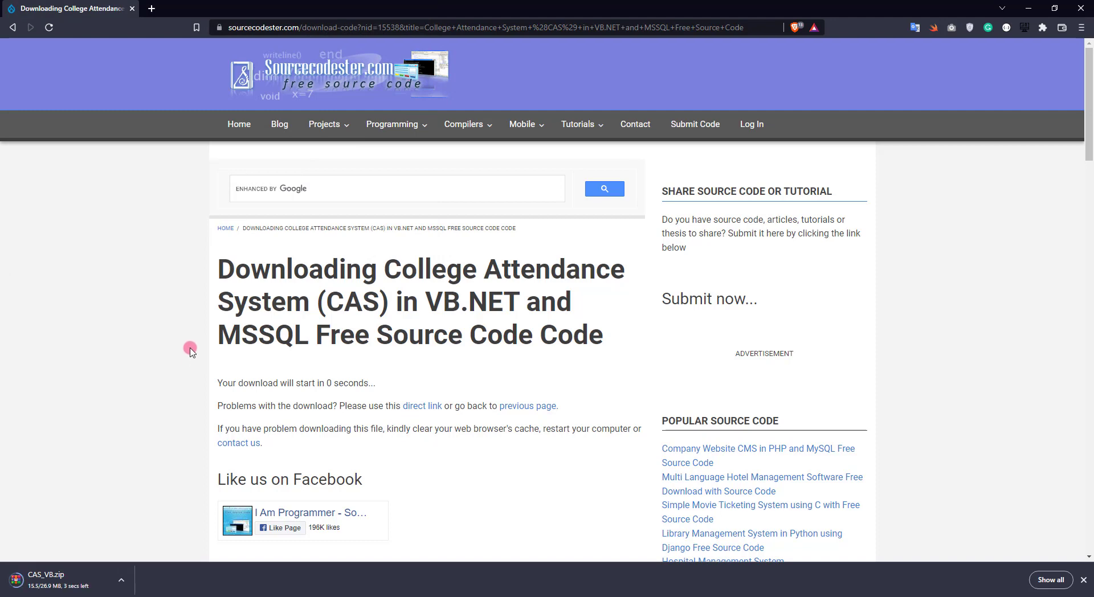
click(13, 28)
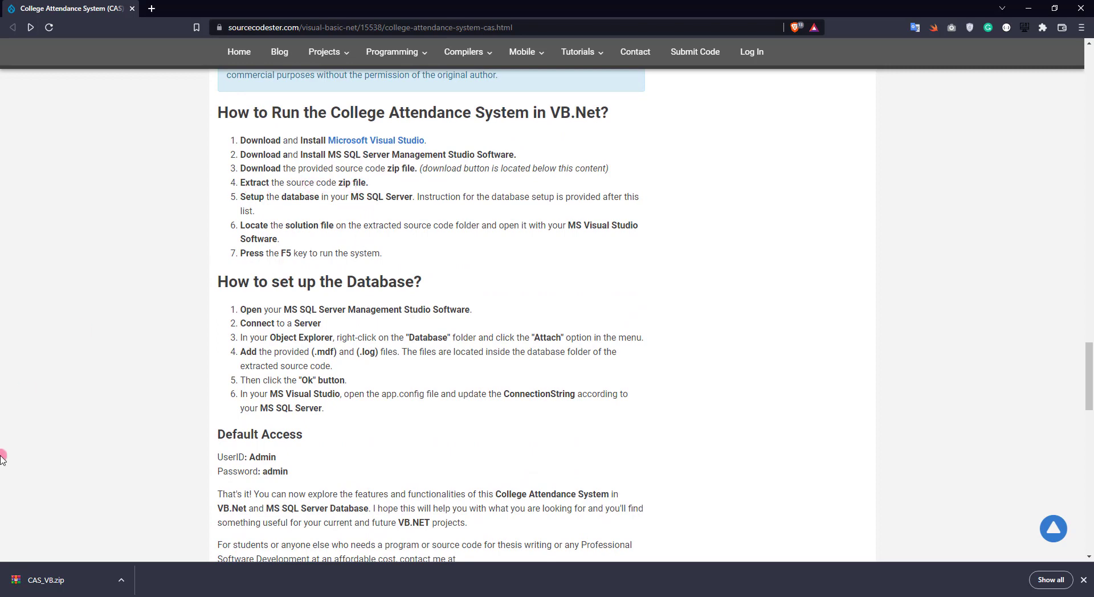
click(46, 570)
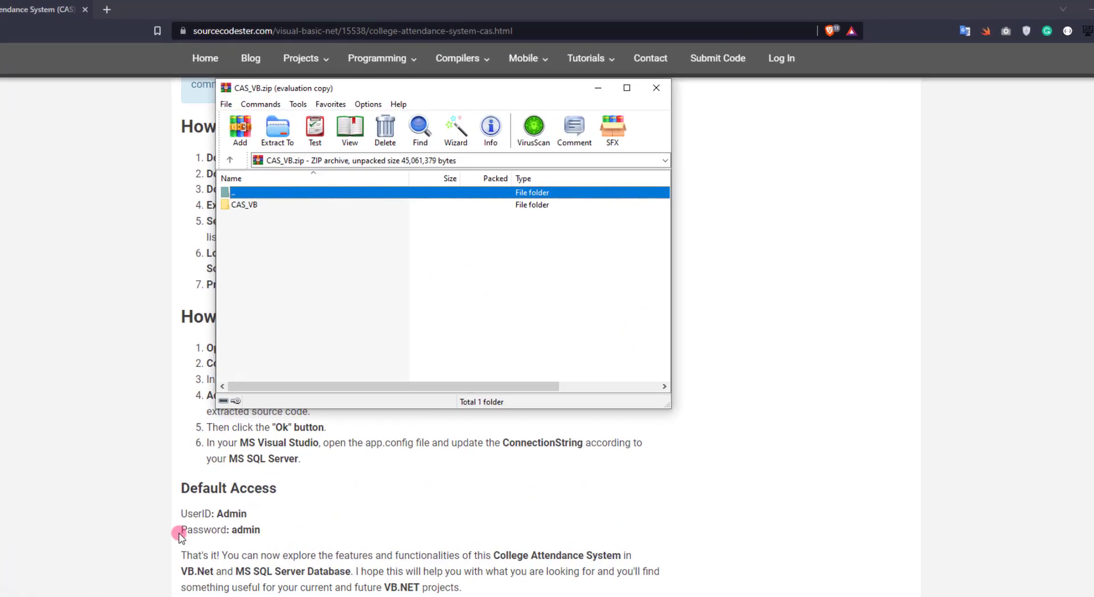
- Extract CAS_VB.zip into the Desktop demo folder and close WinRAR
key(Escape)
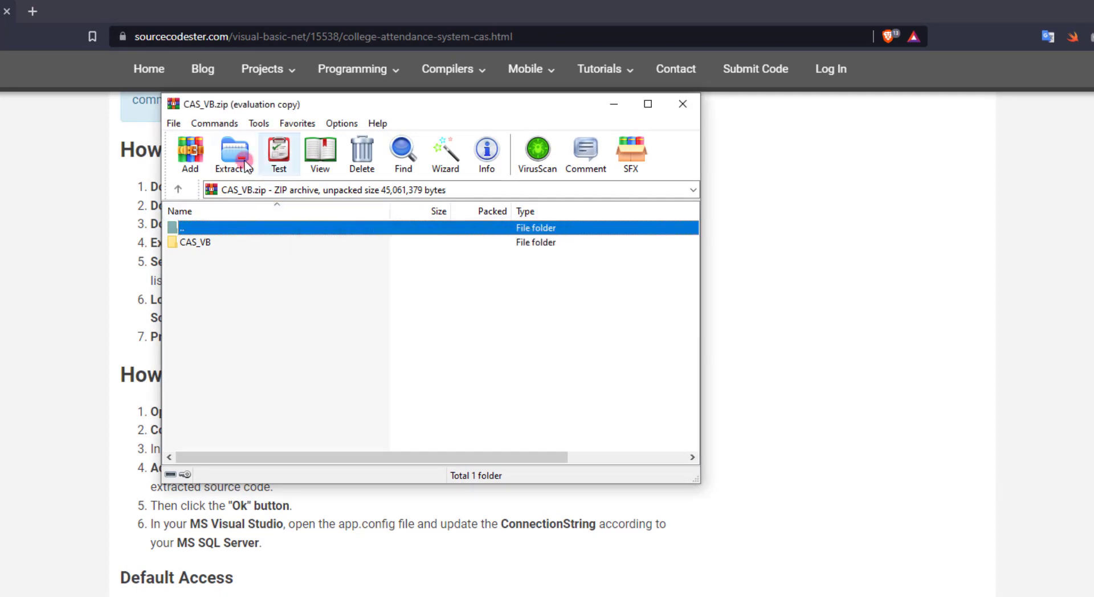
click(235, 166)
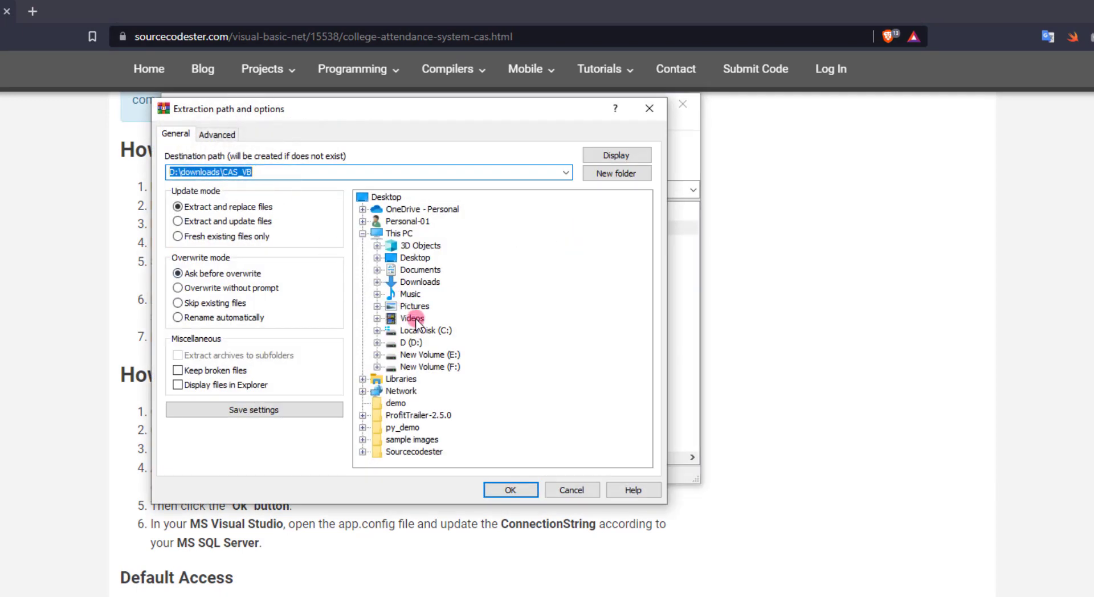
click(396, 403)
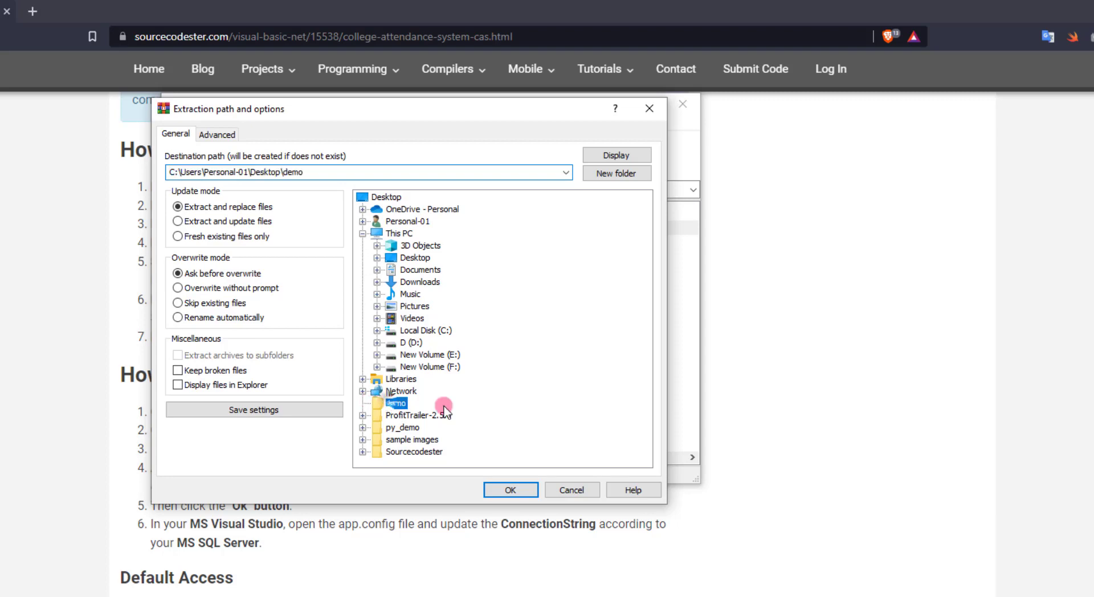
click(510, 490)
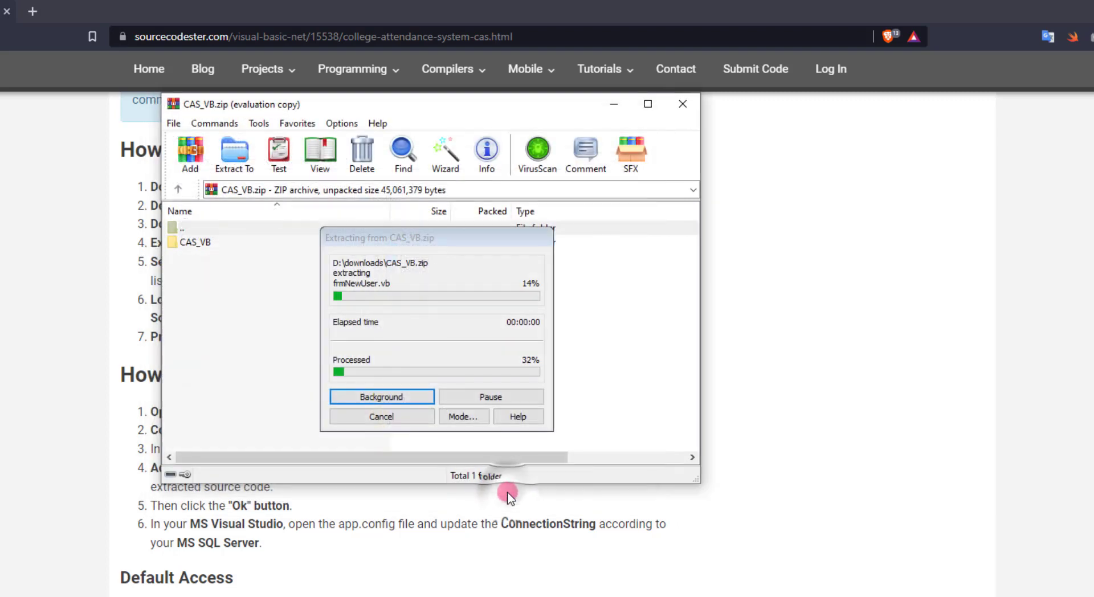
click(682, 103)
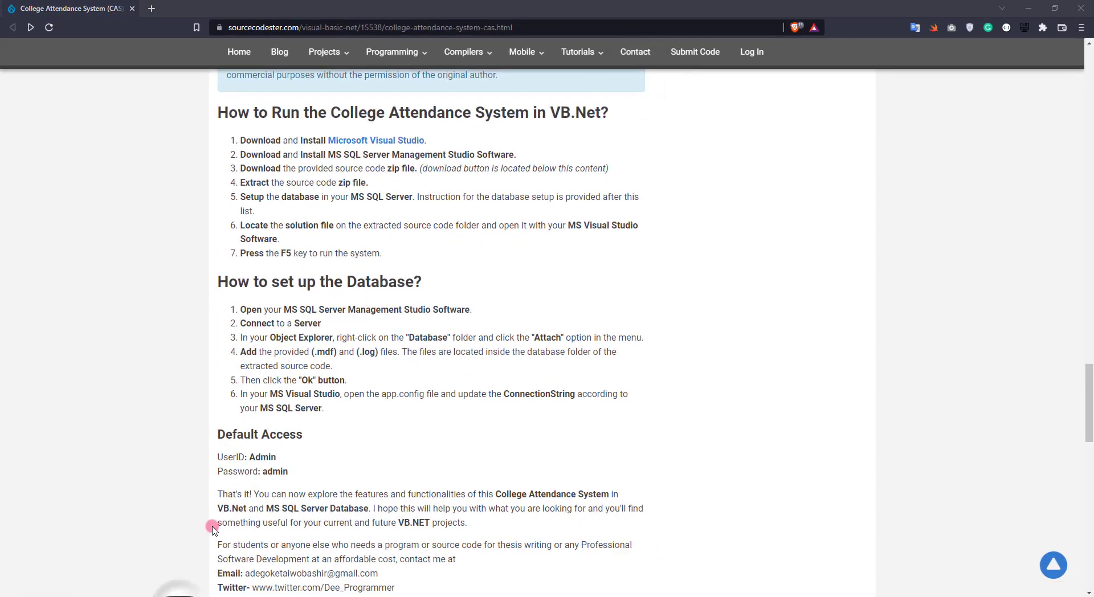
key(super+e)
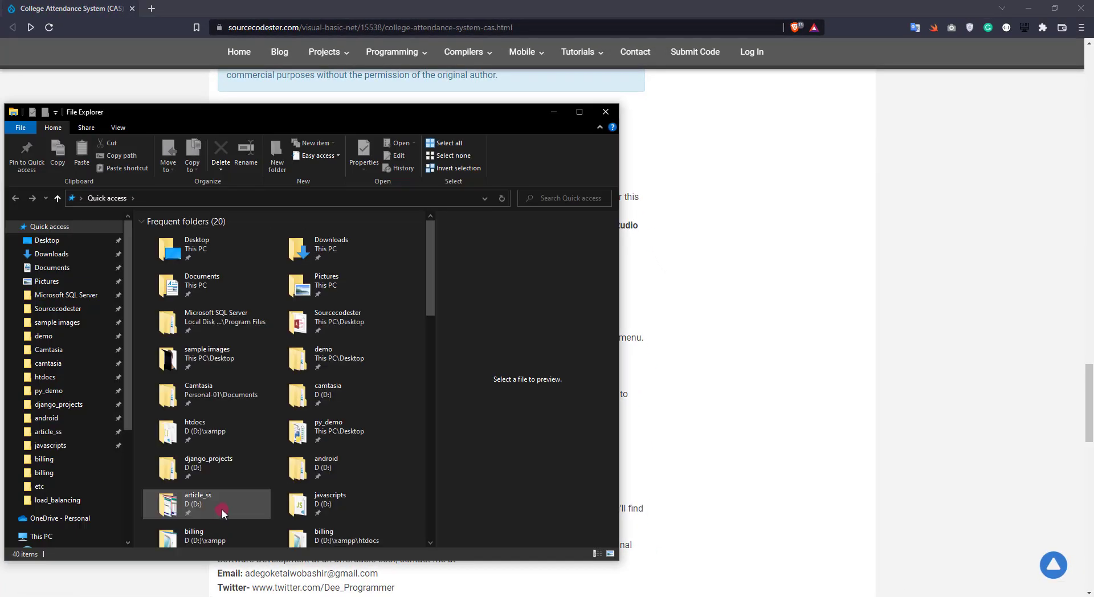
- Browse to demo > CAS_VB > database and select the CAS and CAS_log files
drag(363, 113, 491, 80)
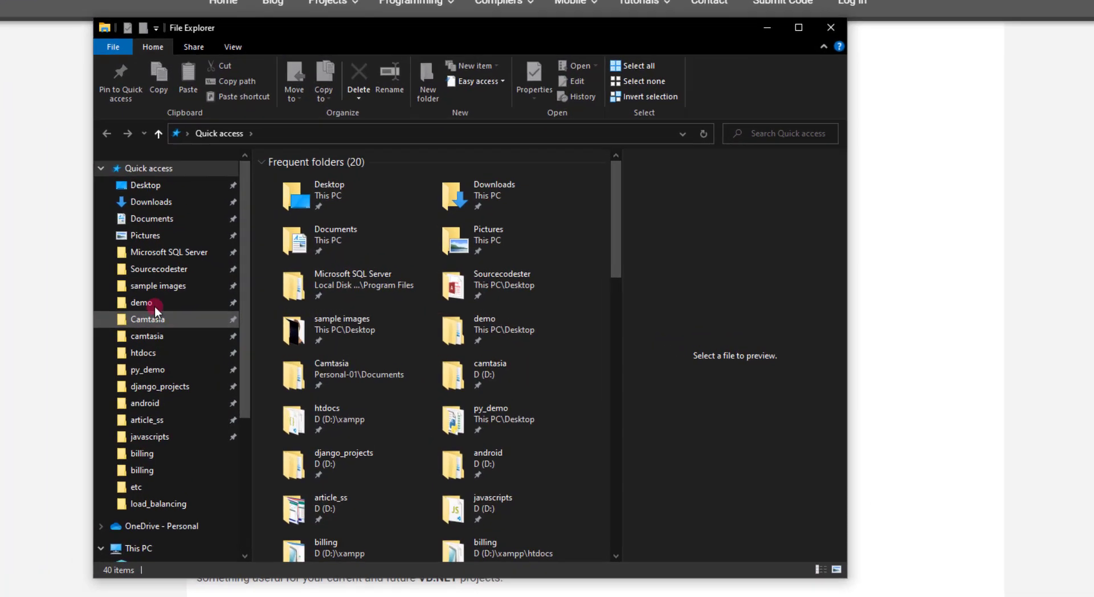
click(163, 308)
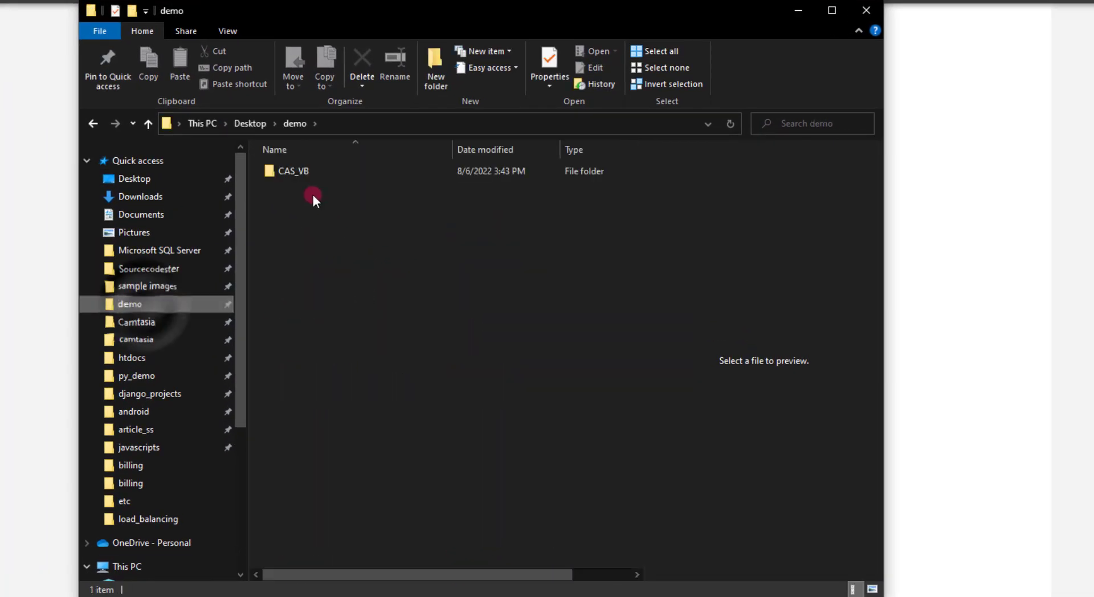
double_click(319, 170)
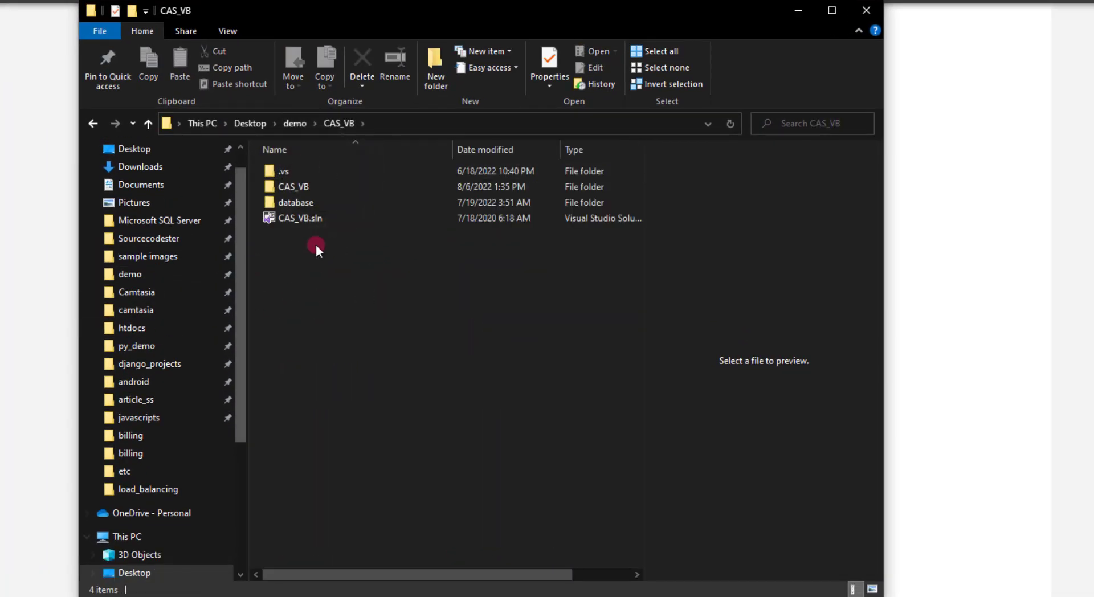
click(191, 340)
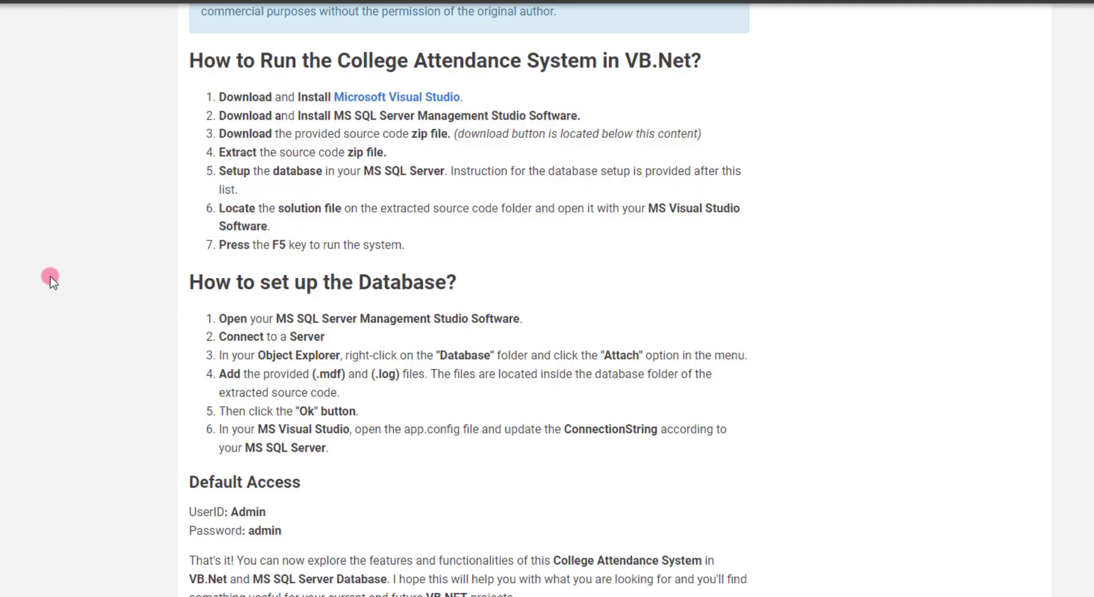
key(alt+Tab)
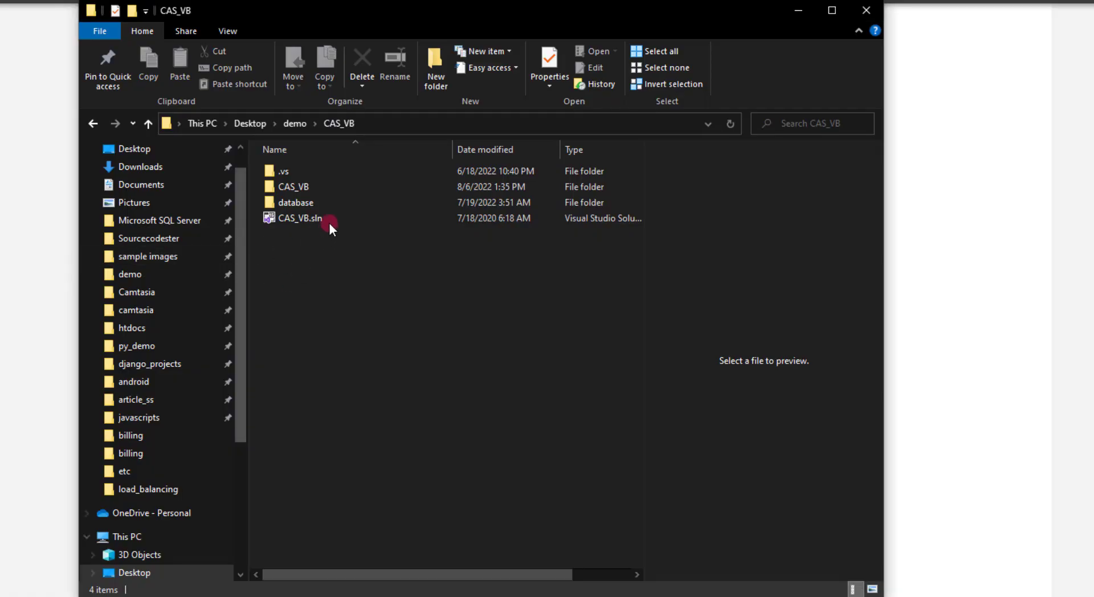
double_click(293, 202)
drag(323, 223, 318, 170)
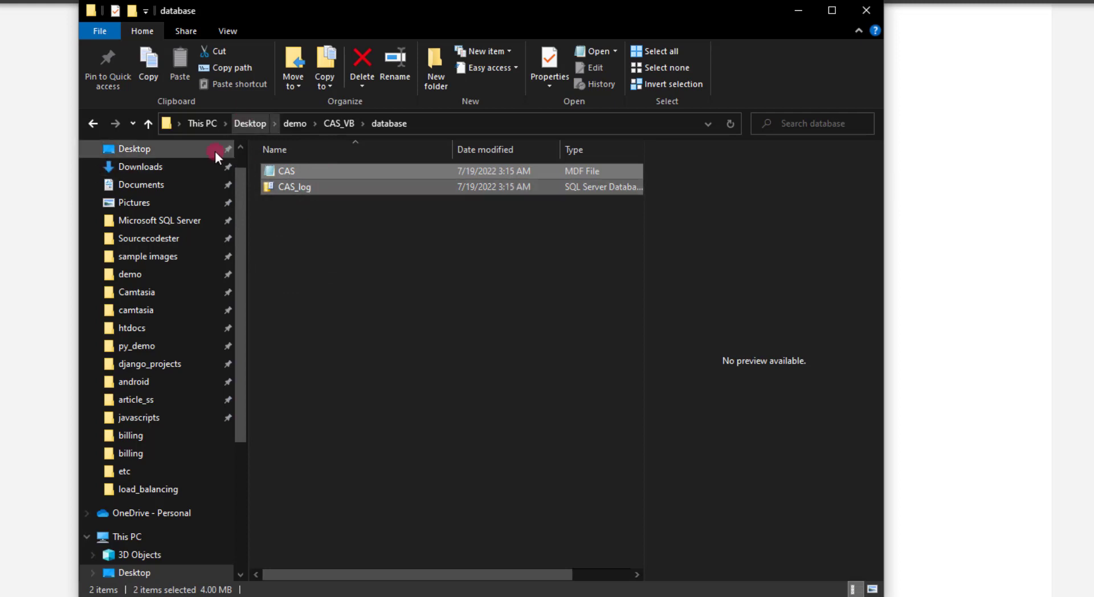
- Copy the CAS and CAS_log database files
right_click(291, 187)
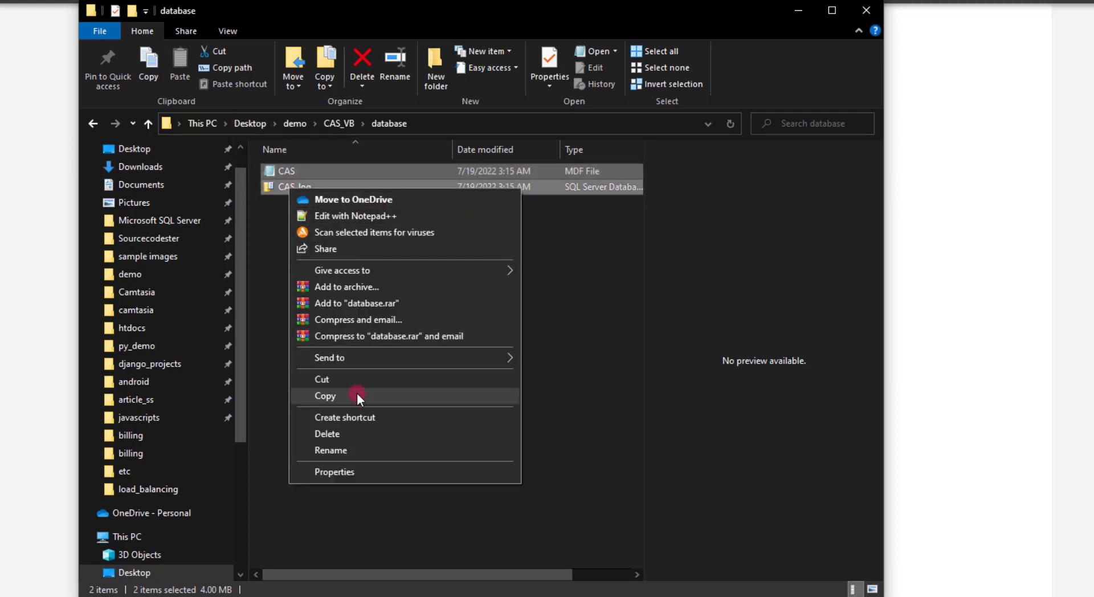
click(355, 395)
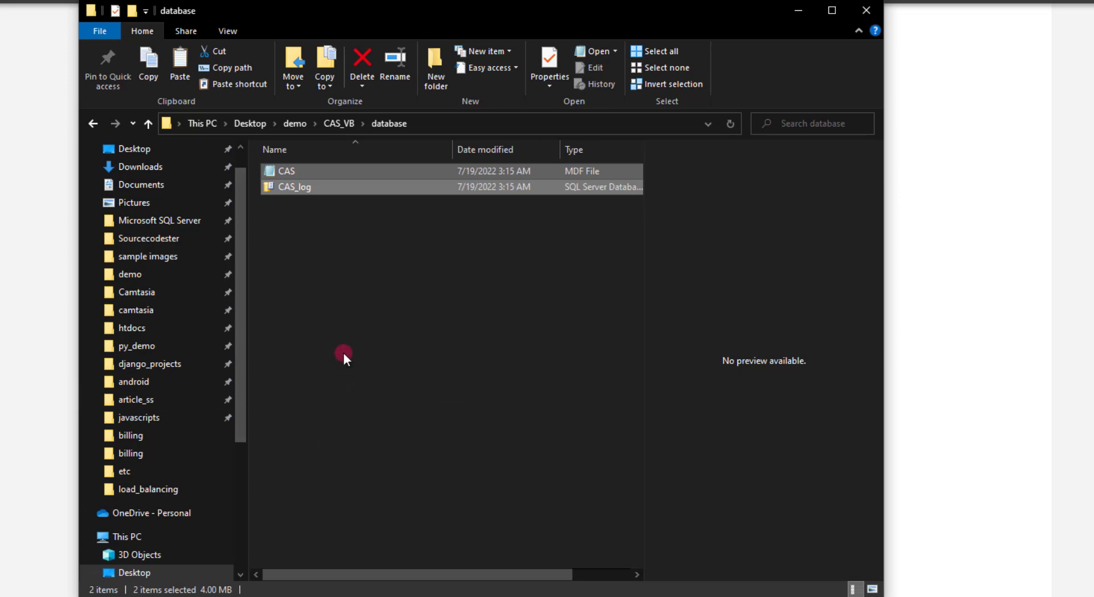
key(shift+Tab)
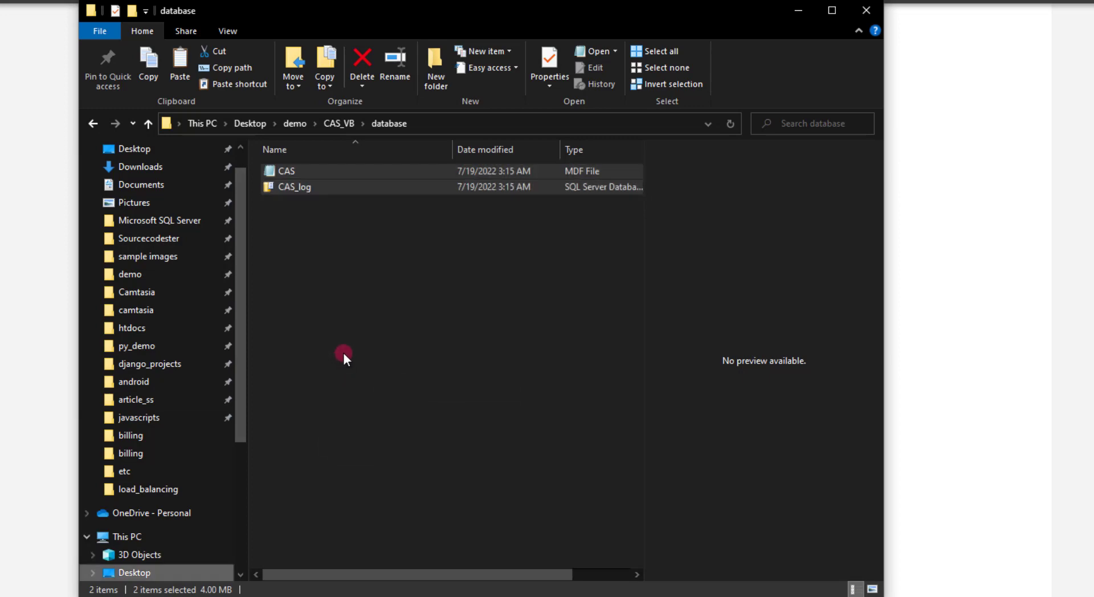
- Paste the files into Microsoft SQL Server's MSSQL15.MSSQLSERVER01\MSSQL\Backup folder
right_click(183, 228)
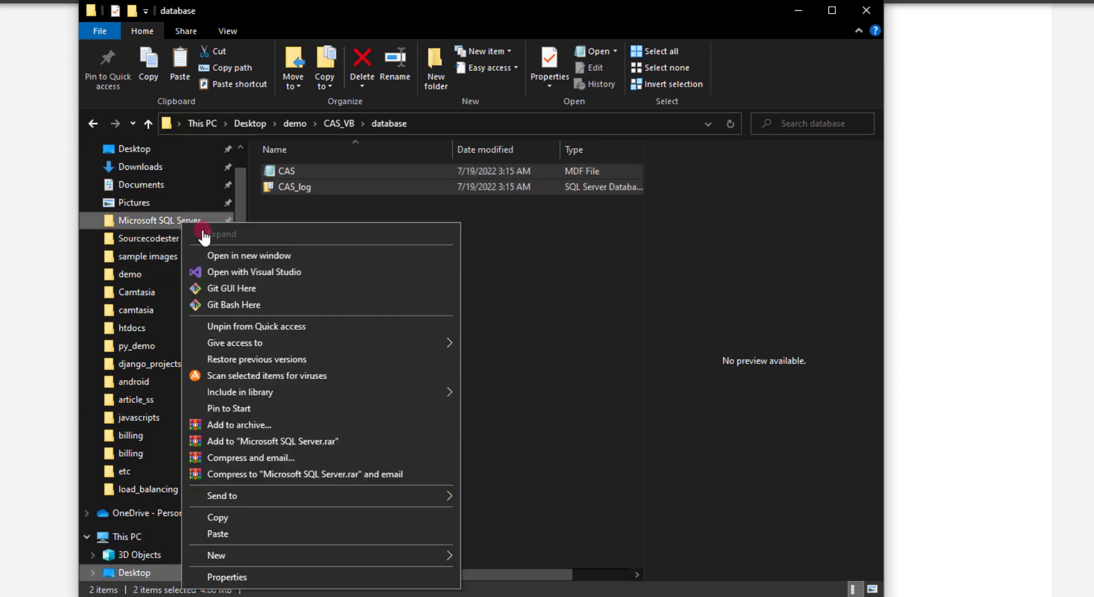
click(208, 251)
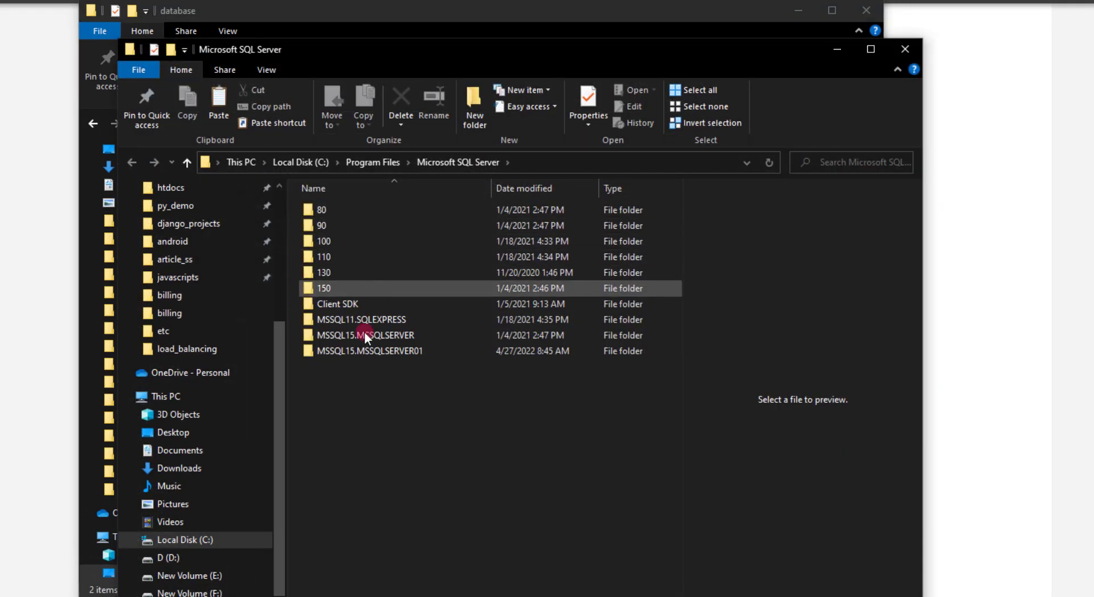
double_click(379, 350)
double_click(334, 217)
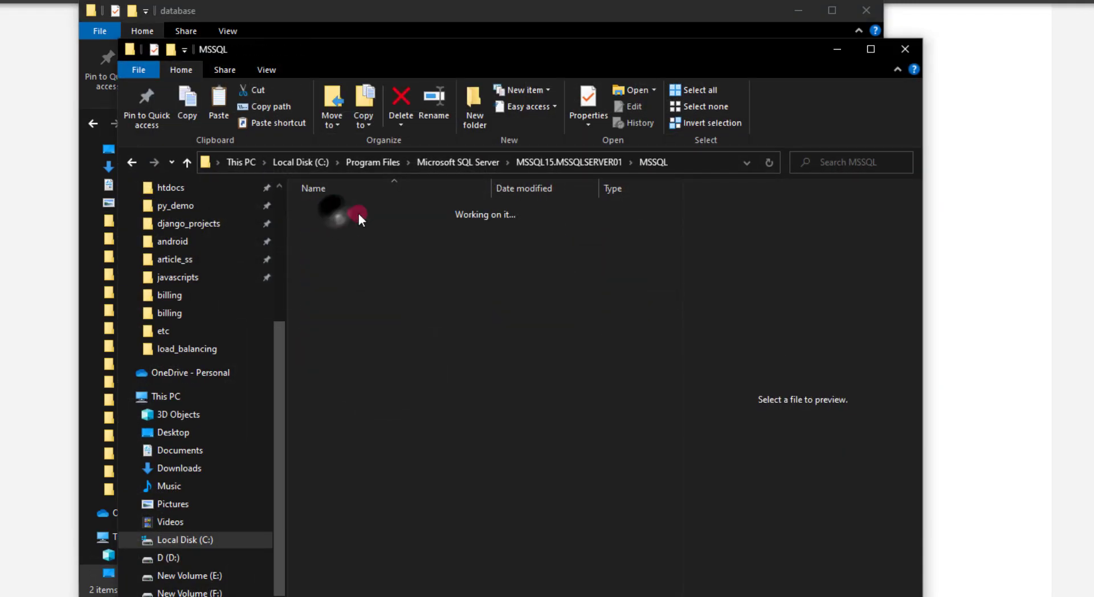
click(374, 214)
double_click(374, 214)
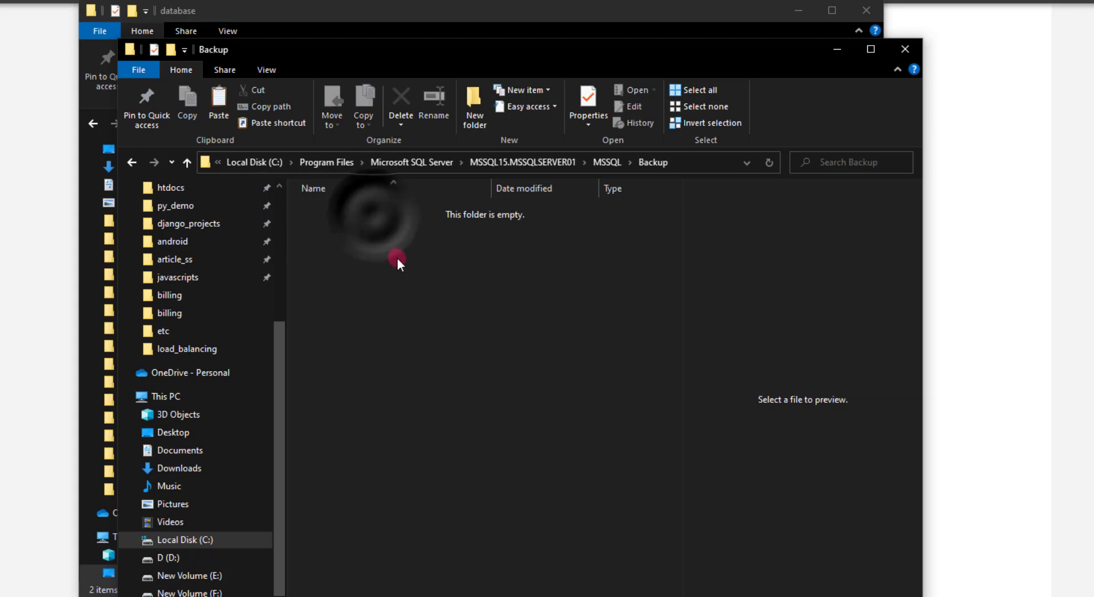
key(ctrl+v)
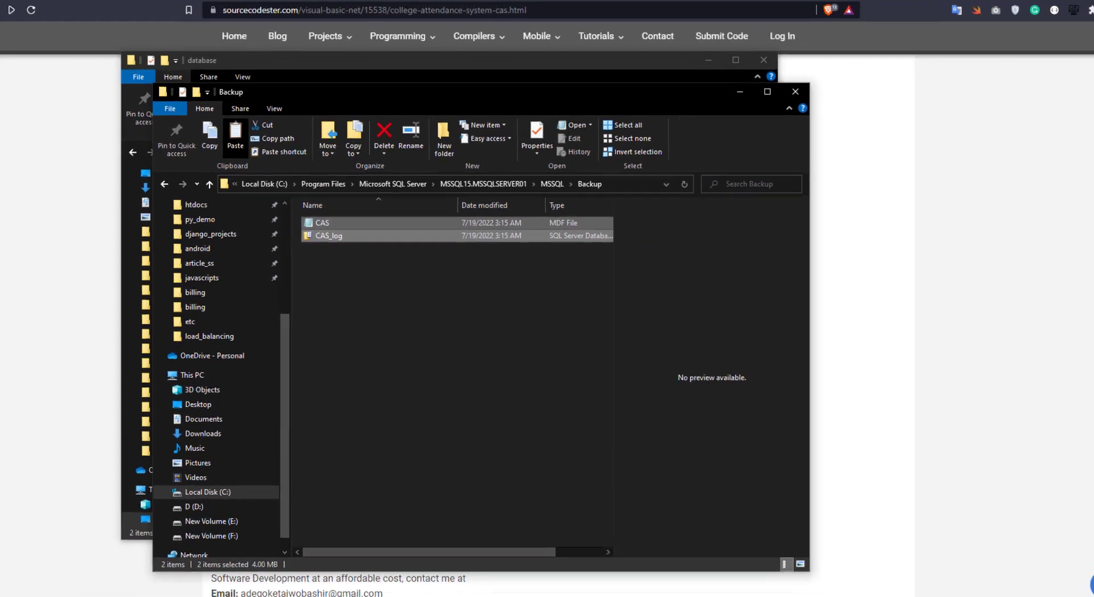
key(super)
- Search 'sq' and launch SQL Server Management Studio 18
text(sq)
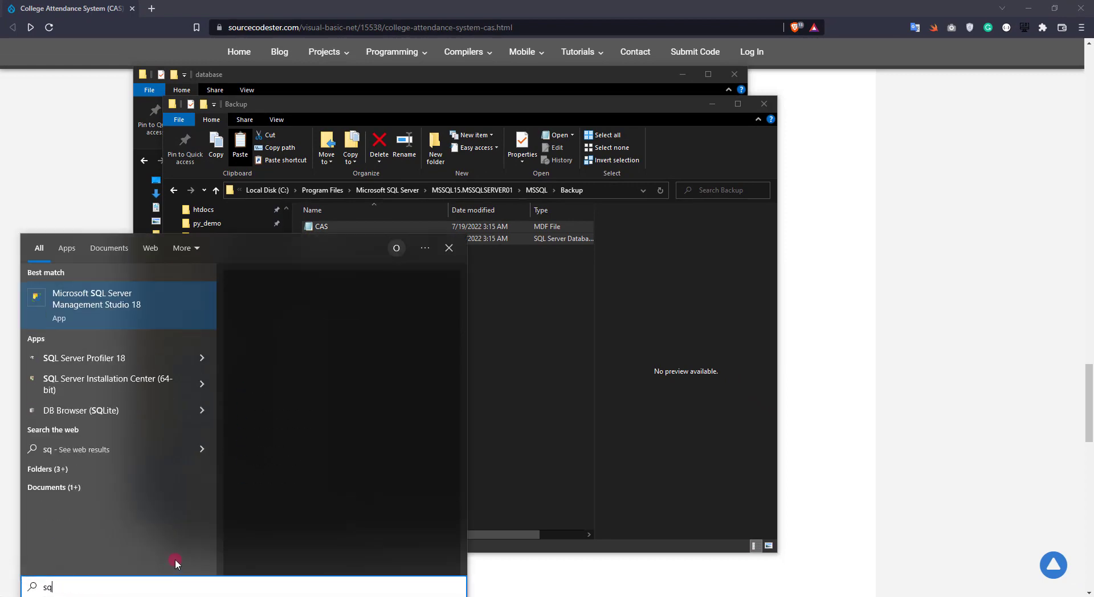
click(126, 303)
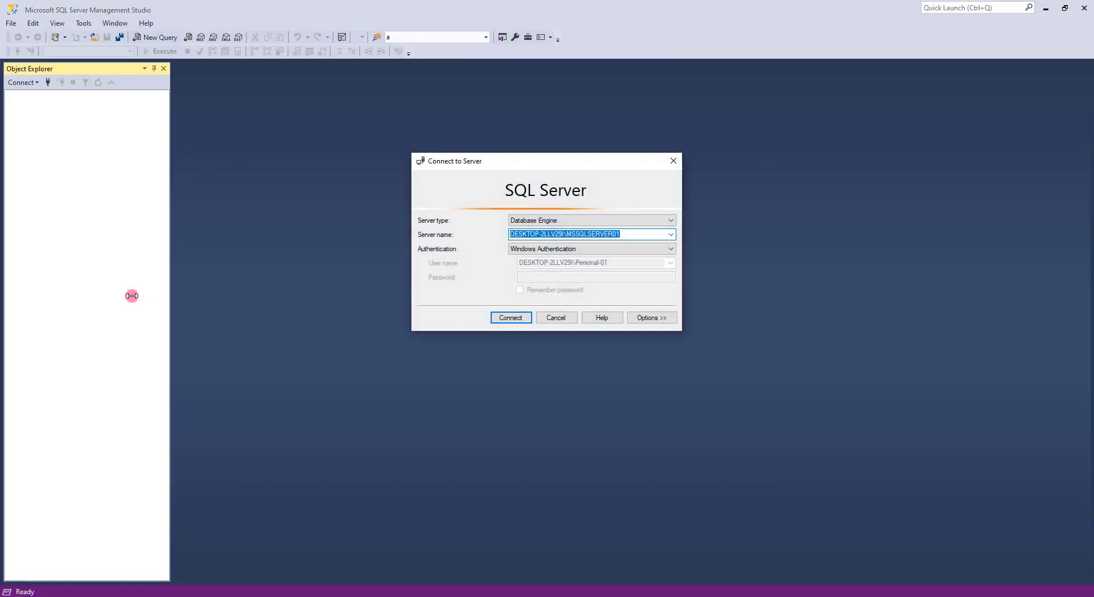
- Connect to the server and expand the Databases folder in Object Explorer
click(509, 319)
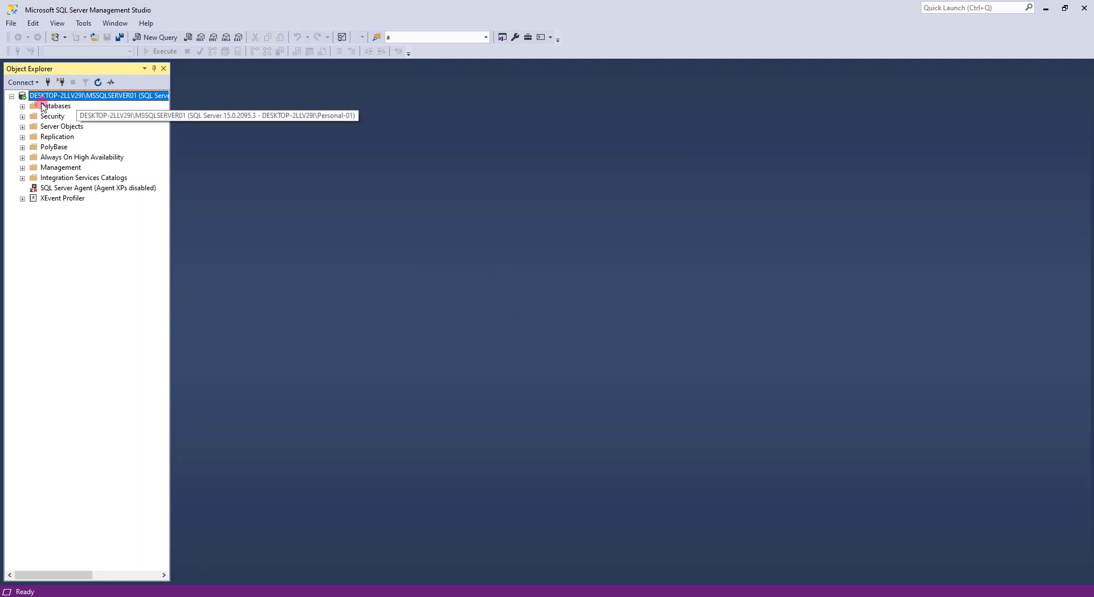
click(56, 106)
right_click(55, 107)
click(85, 115)
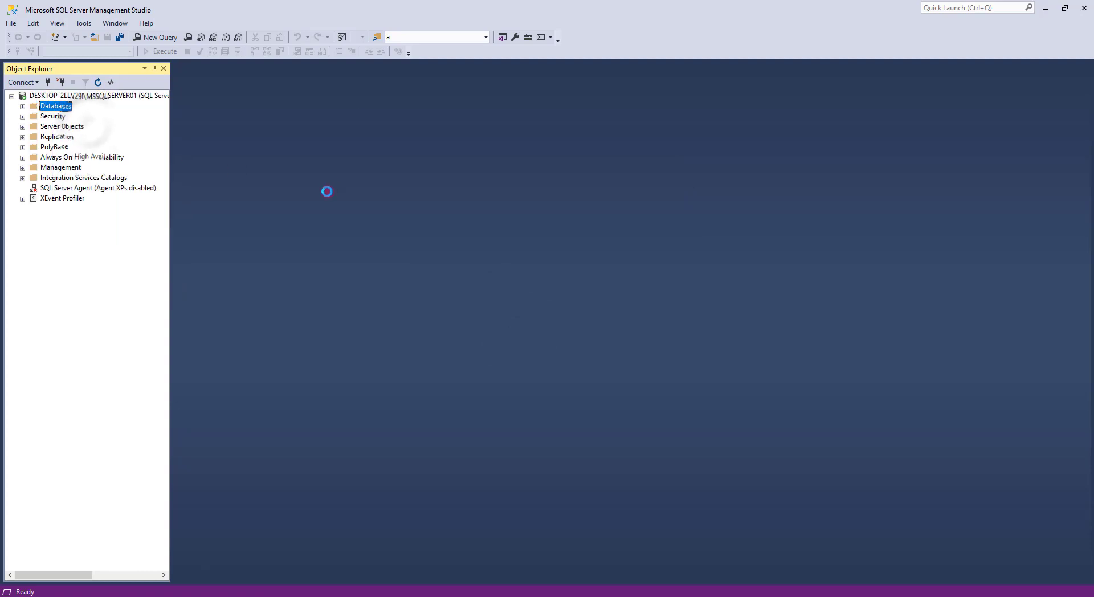
click(732, 117)
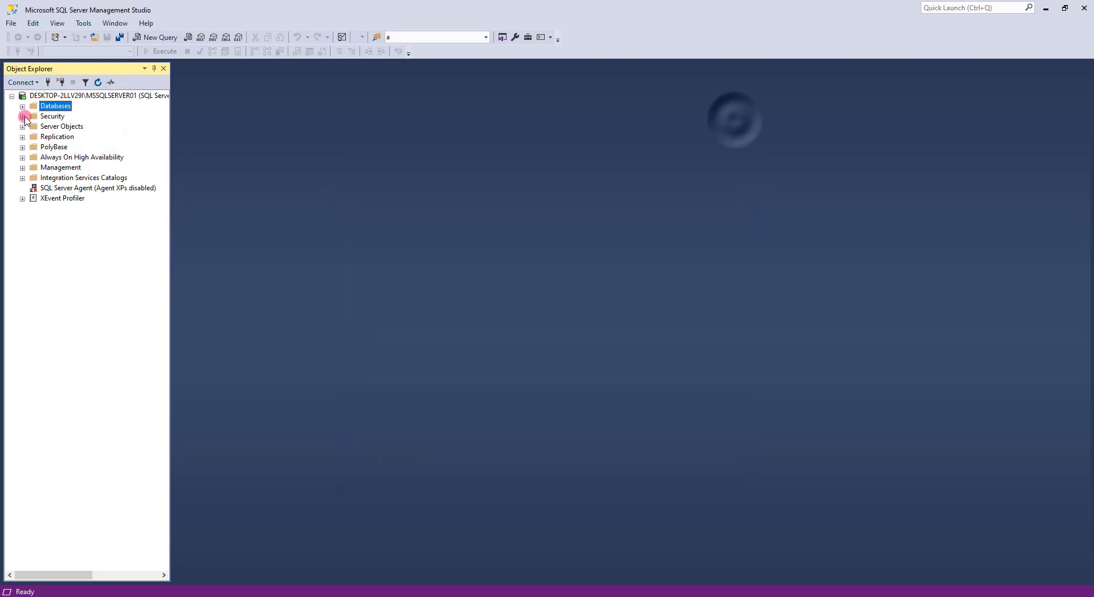
click(22, 106)
click(59, 98)
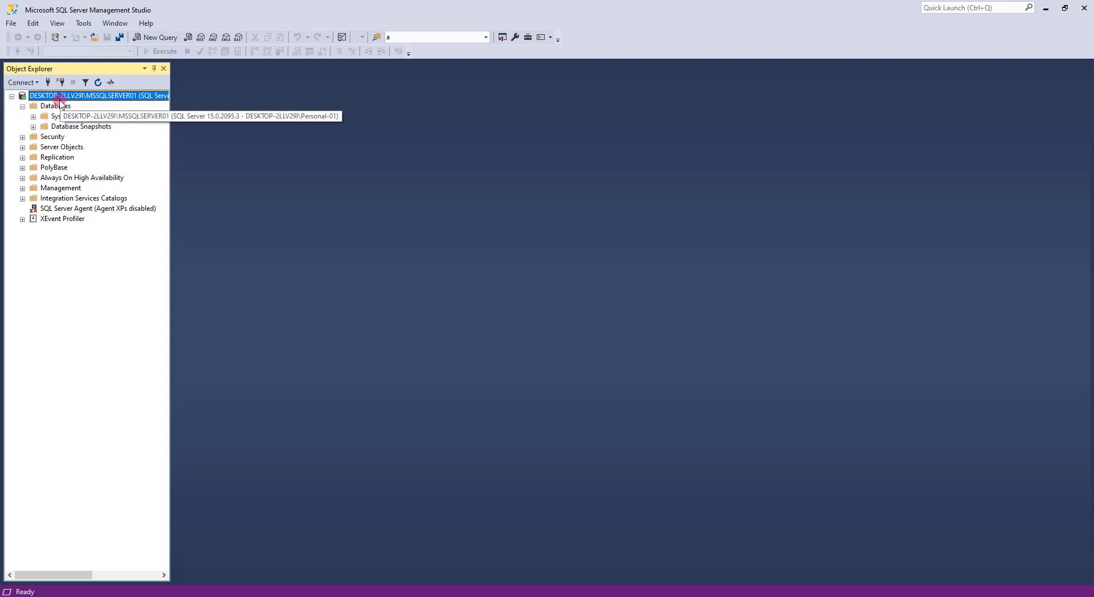
right_click(59, 99)
right_click(46, 106)
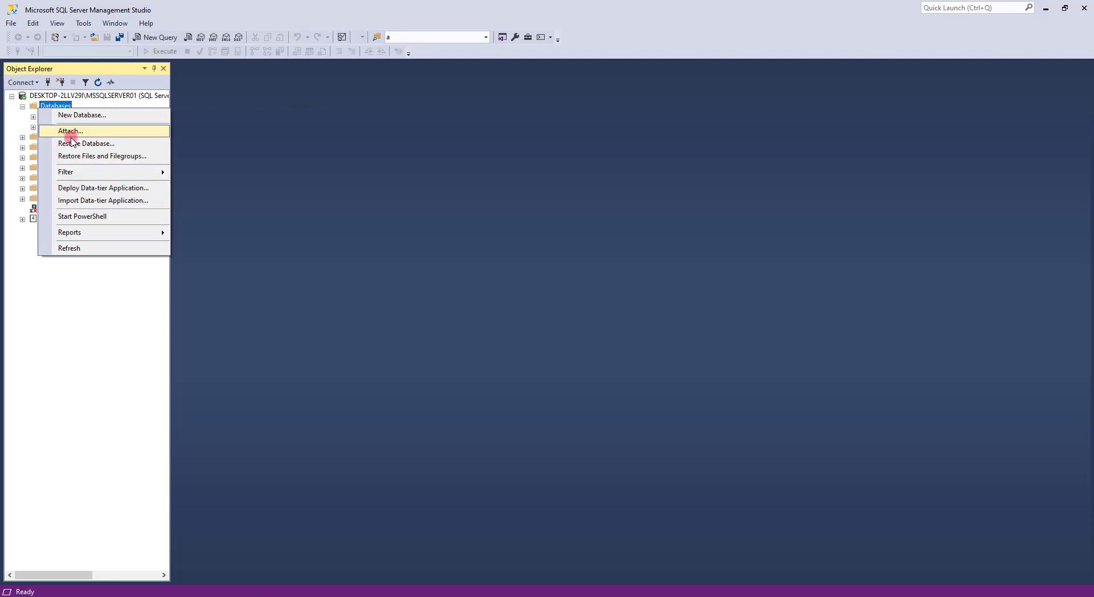
- Attach the CAS database using CAS.mdf and CAS_log.ldf, listing All Files
click(66, 130)
click(638, 295)
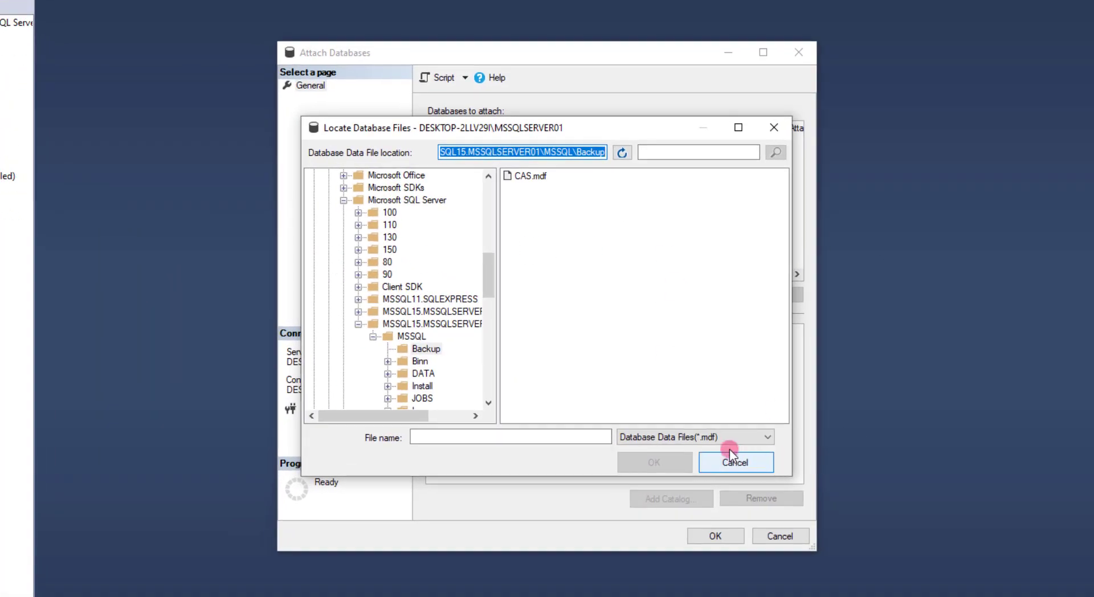
click(723, 440)
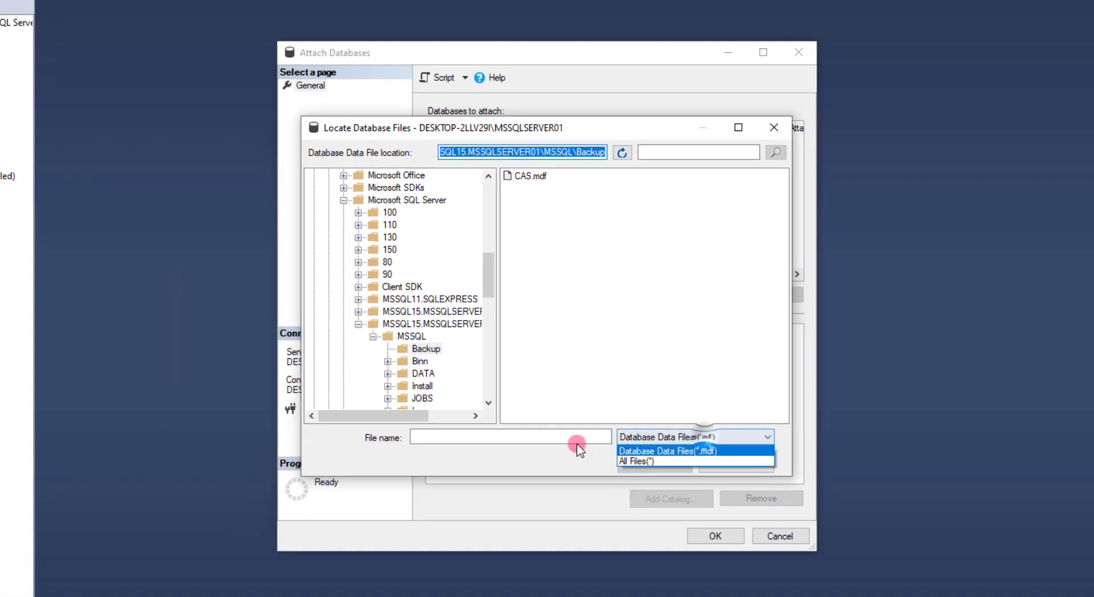
click(637, 457)
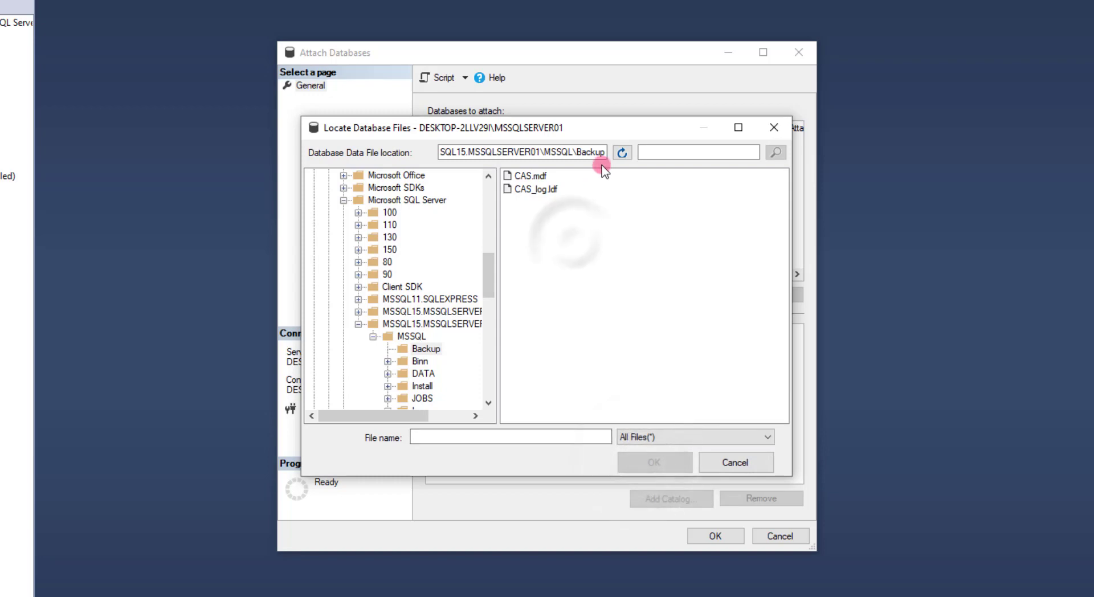
drag(520, 220, 510, 171)
click(654, 463)
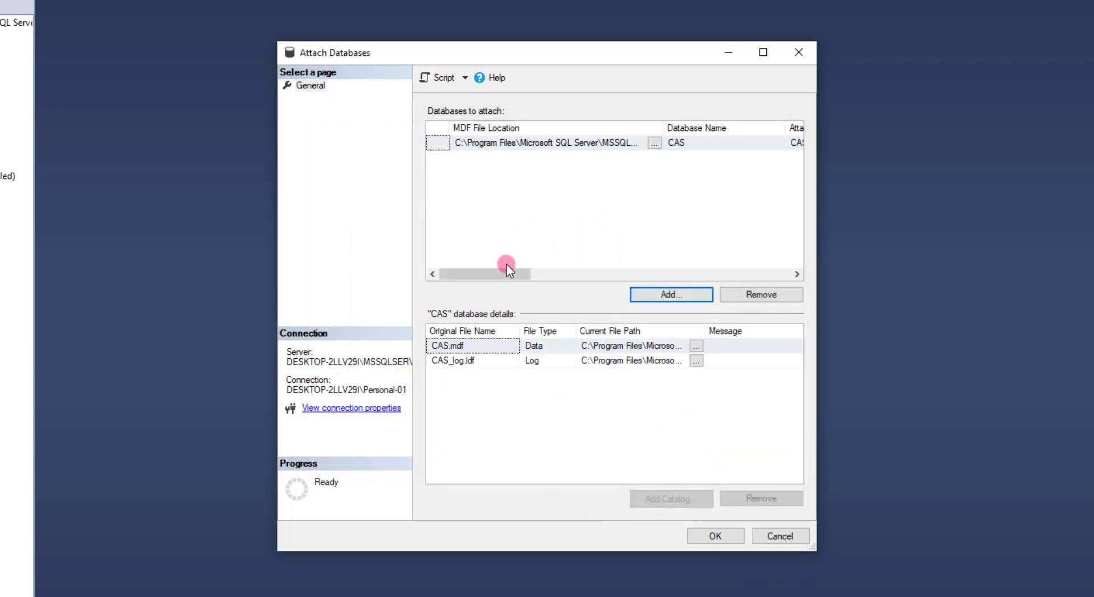
click(715, 537)
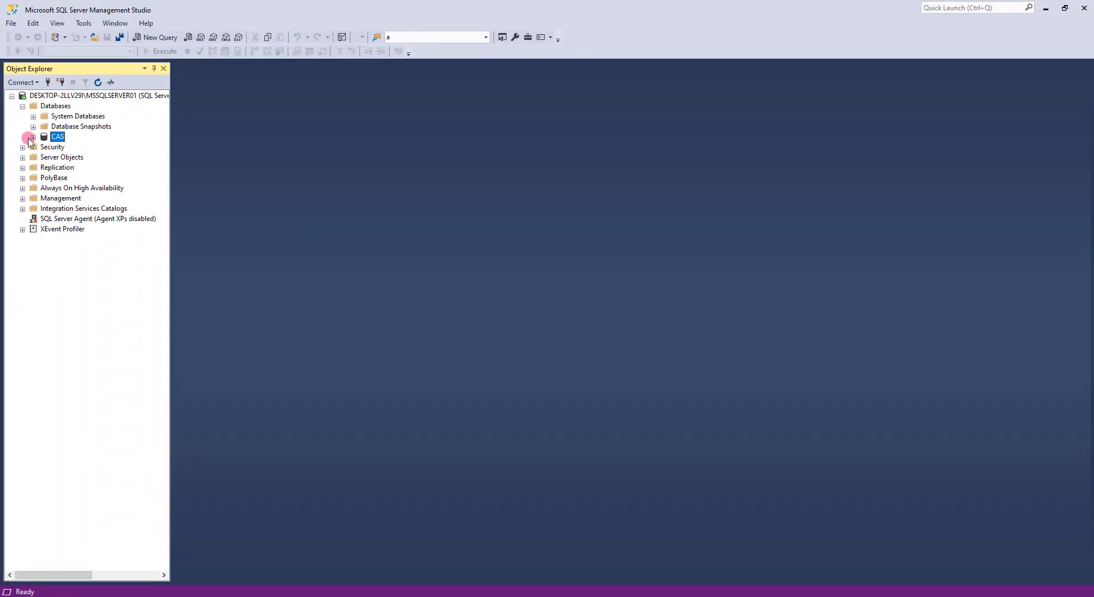
- Expand the CAS database's Tables, then minimise SSMS to show the setup instructions
click(33, 138)
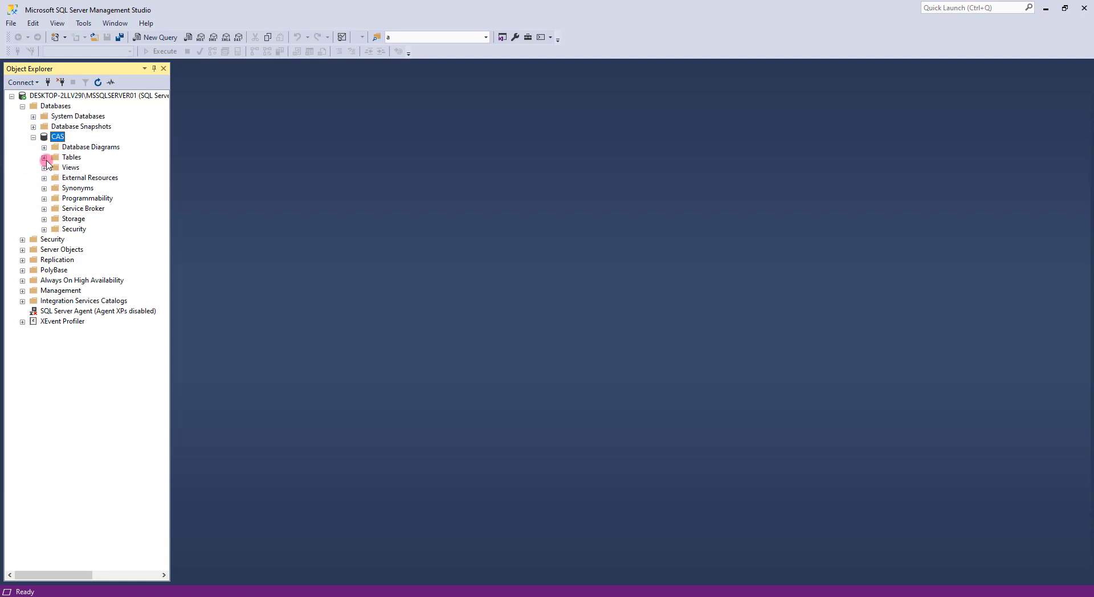
click(45, 157)
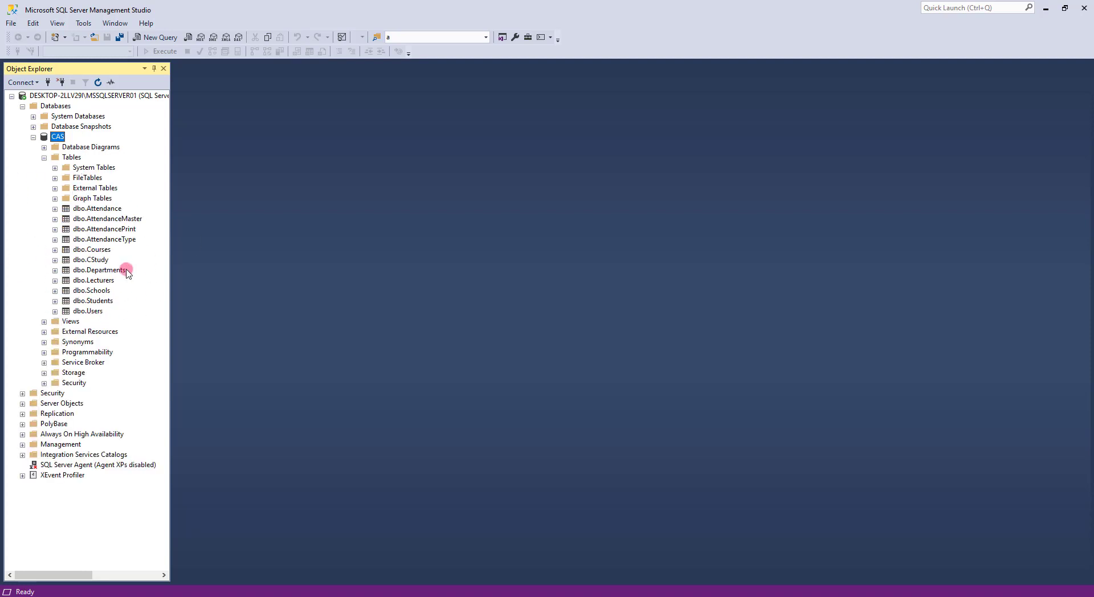
click(1045, 10)
click(889, 157)
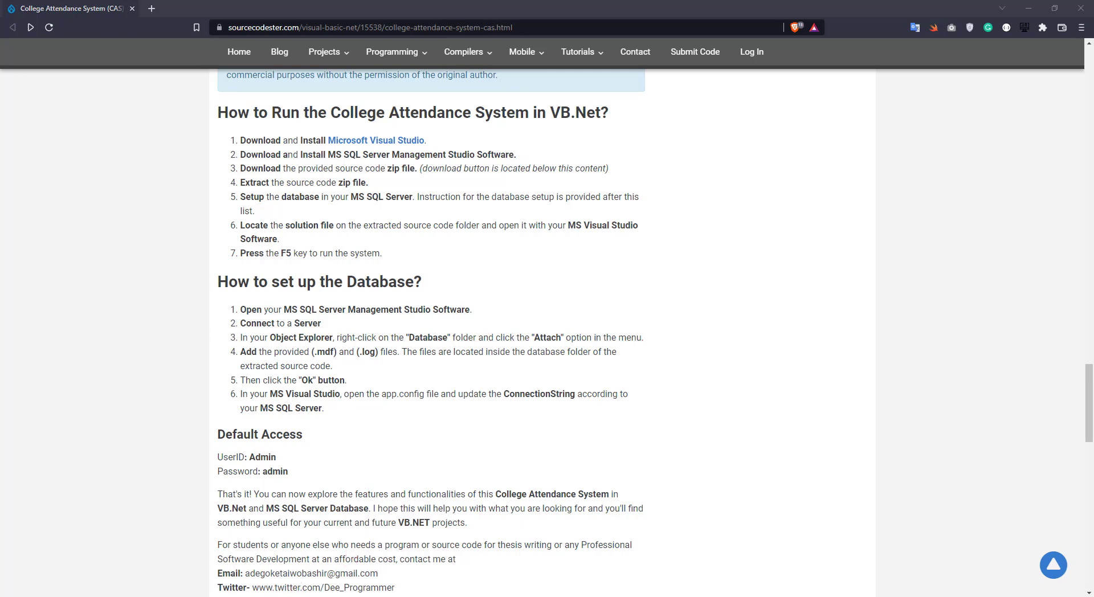
- Open CAS_VB.sln from the extracted CAS_VB folder in Visual Studio
mouse_move(157, 593)
click(126, 557)
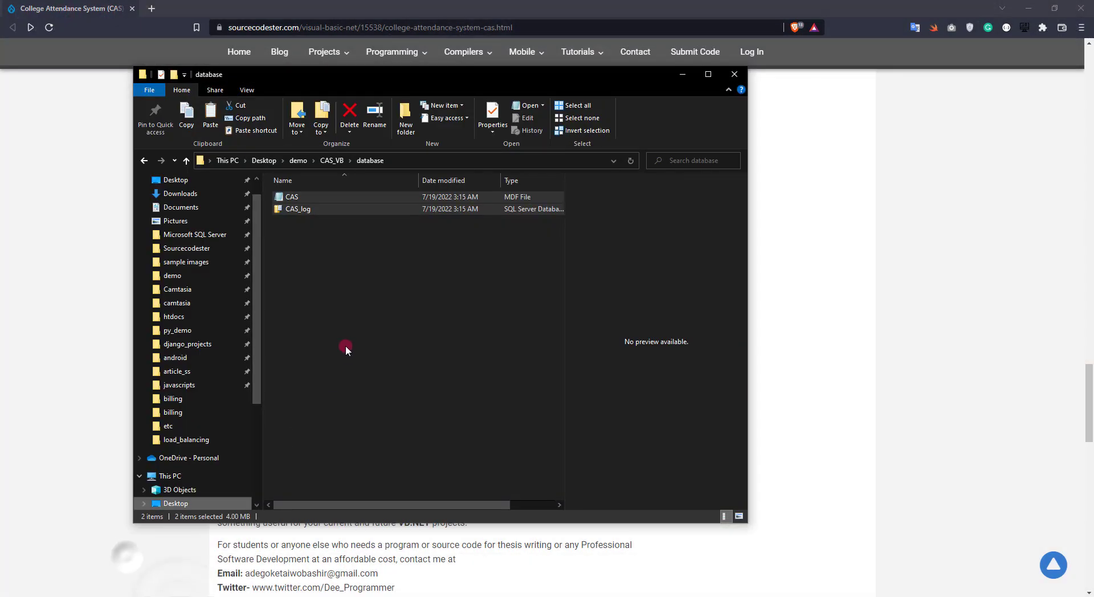
click(340, 157)
click(306, 235)
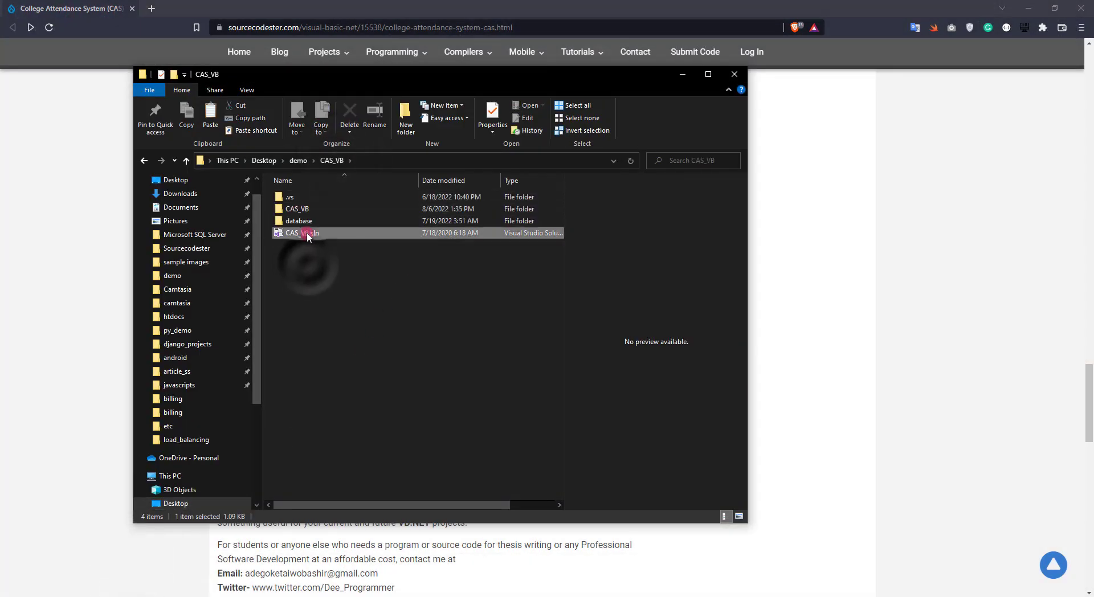
double_click(302, 234)
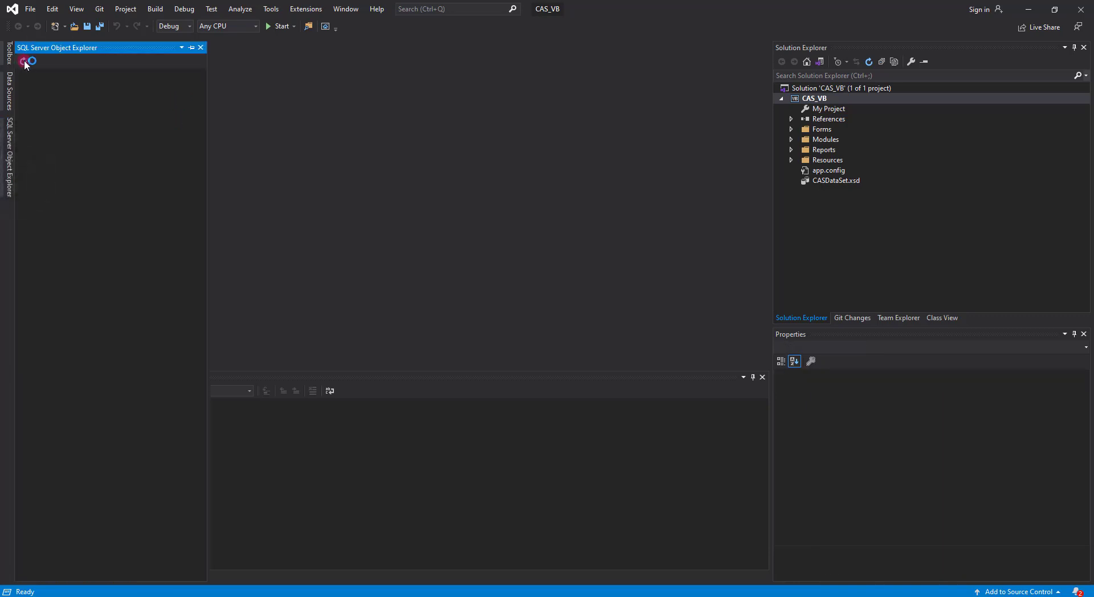
- Browse SQL Server Object Explorer to the CAS database on MSSQLSERVER01
click(24, 74)
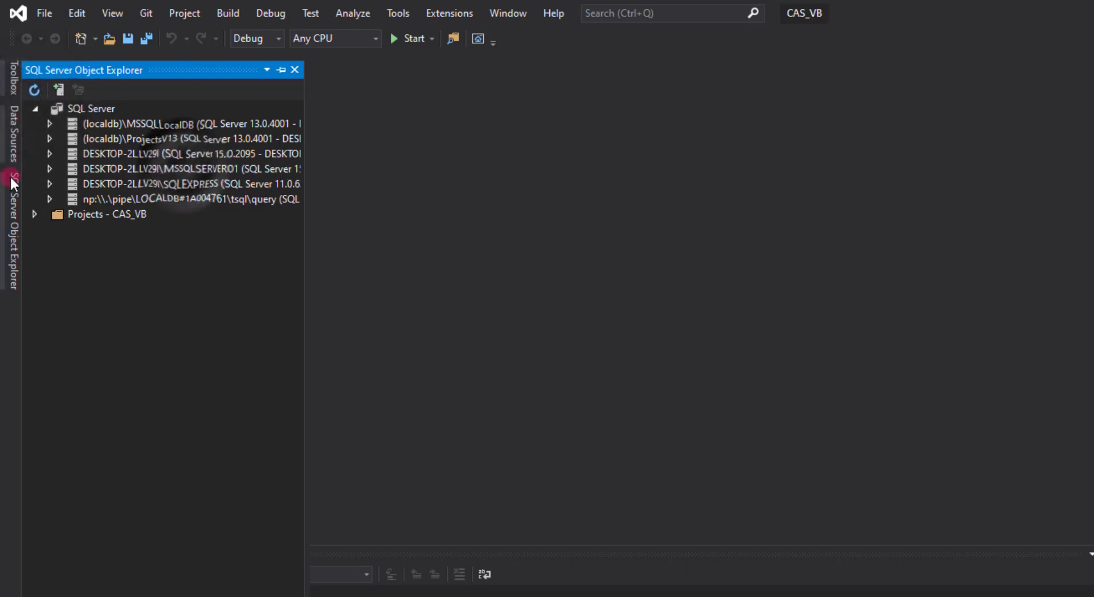
click(50, 168)
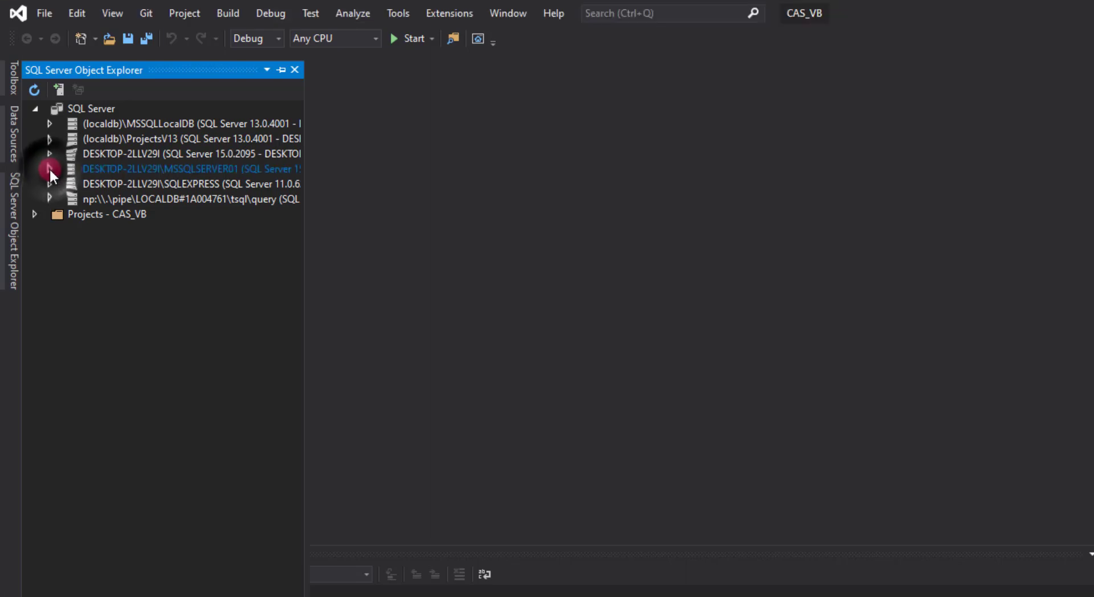
click(64, 183)
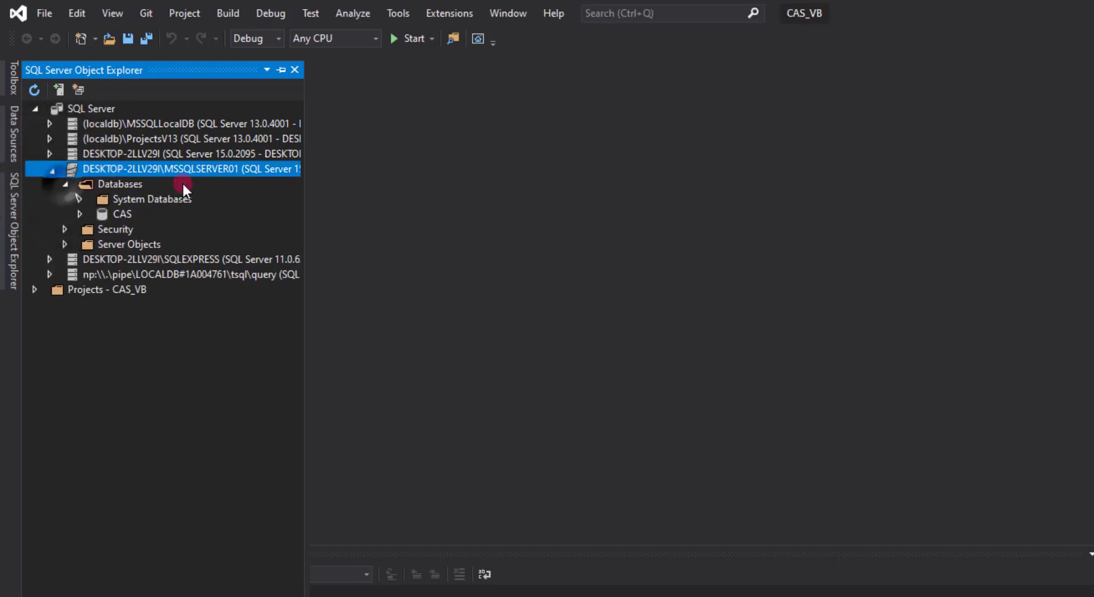
click(81, 214)
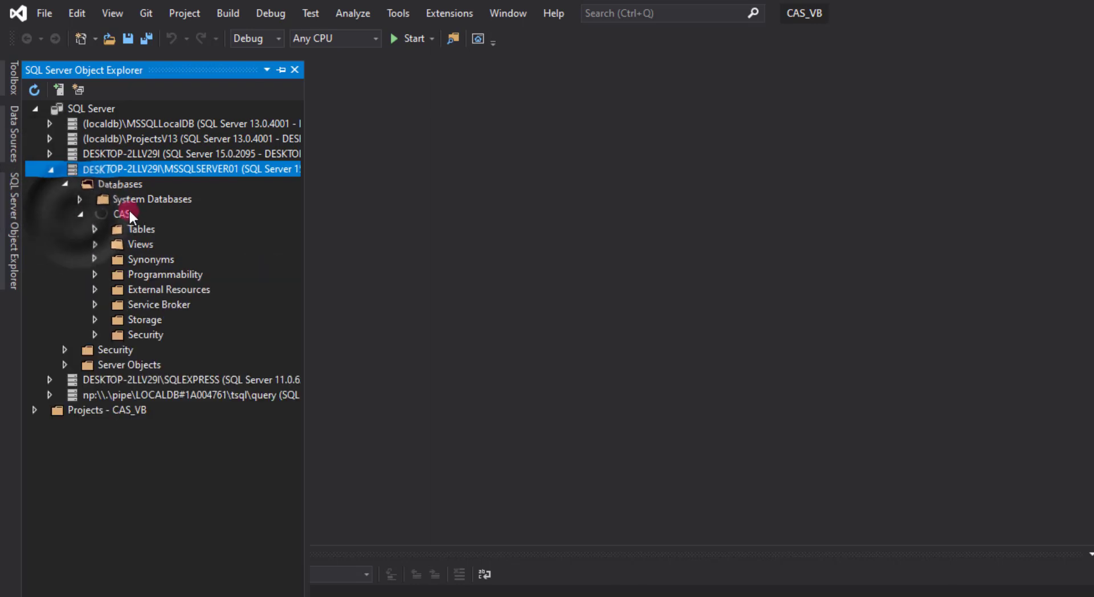
click(126, 213)
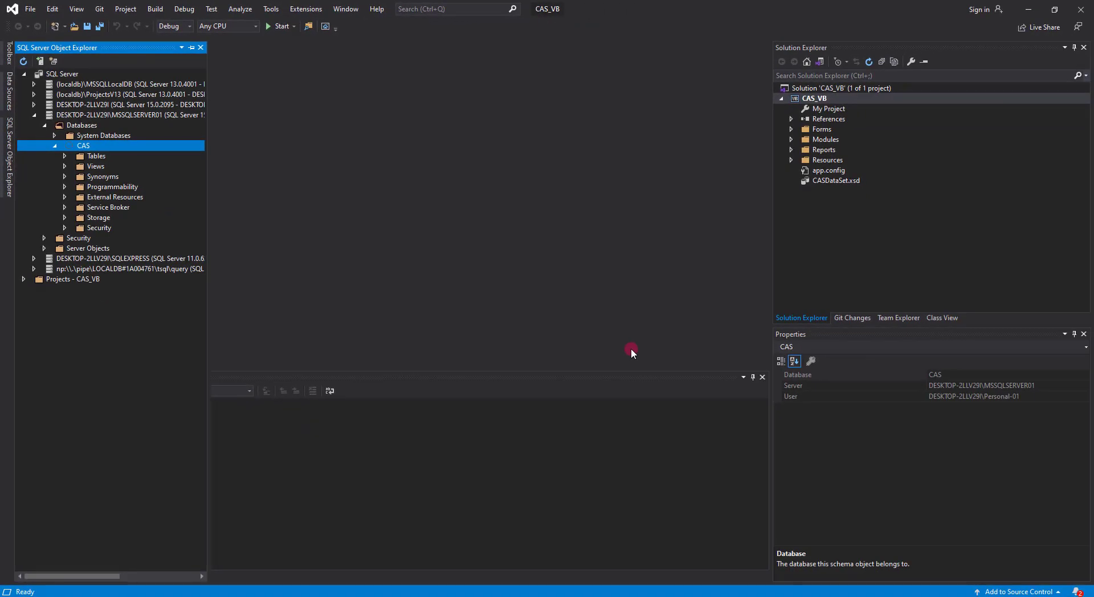
- Copy the CAS connection string from the Properties window
scroll(980, 470, up, 3)
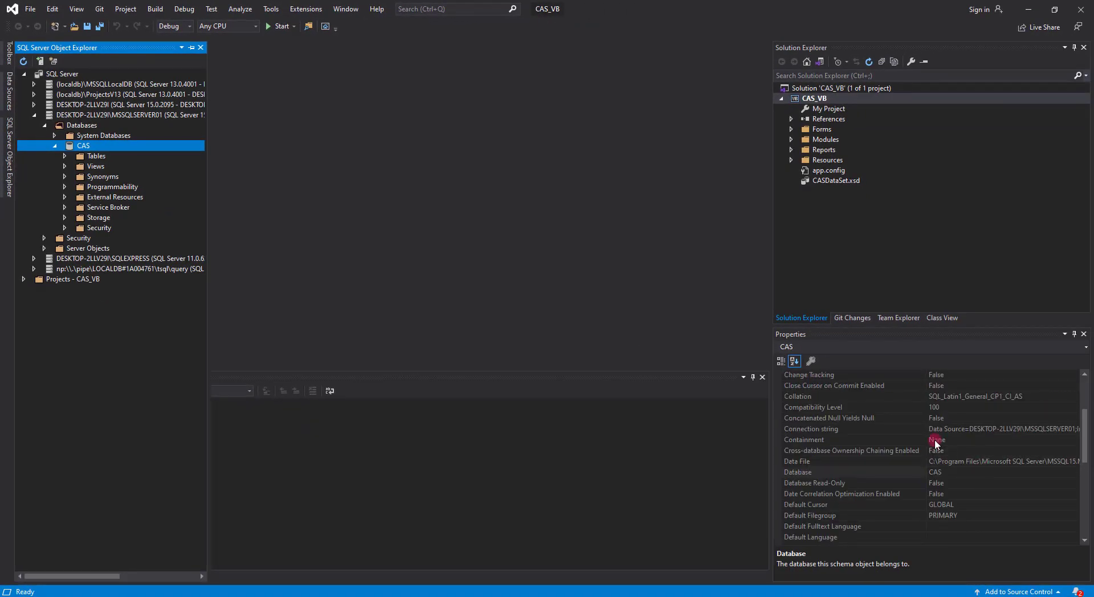
click(956, 431)
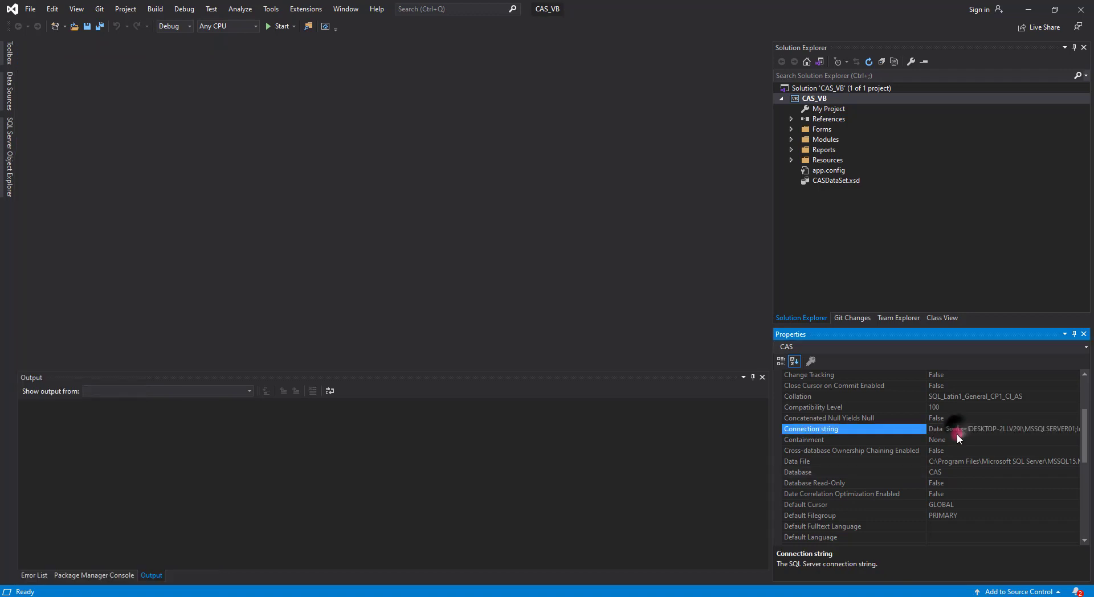
click(961, 431)
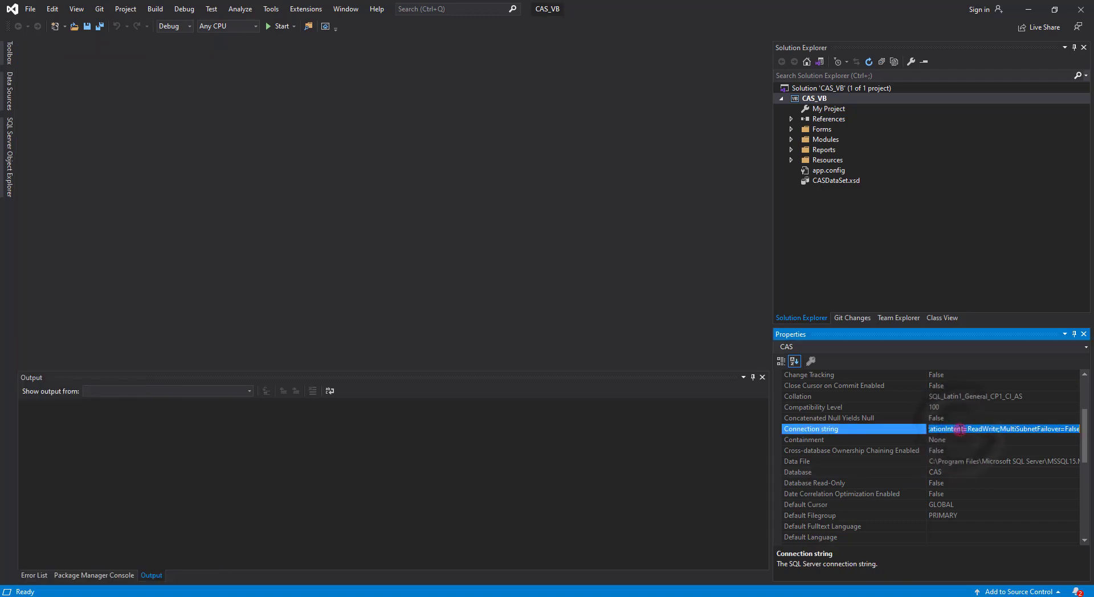
right_click(961, 429)
click(978, 466)
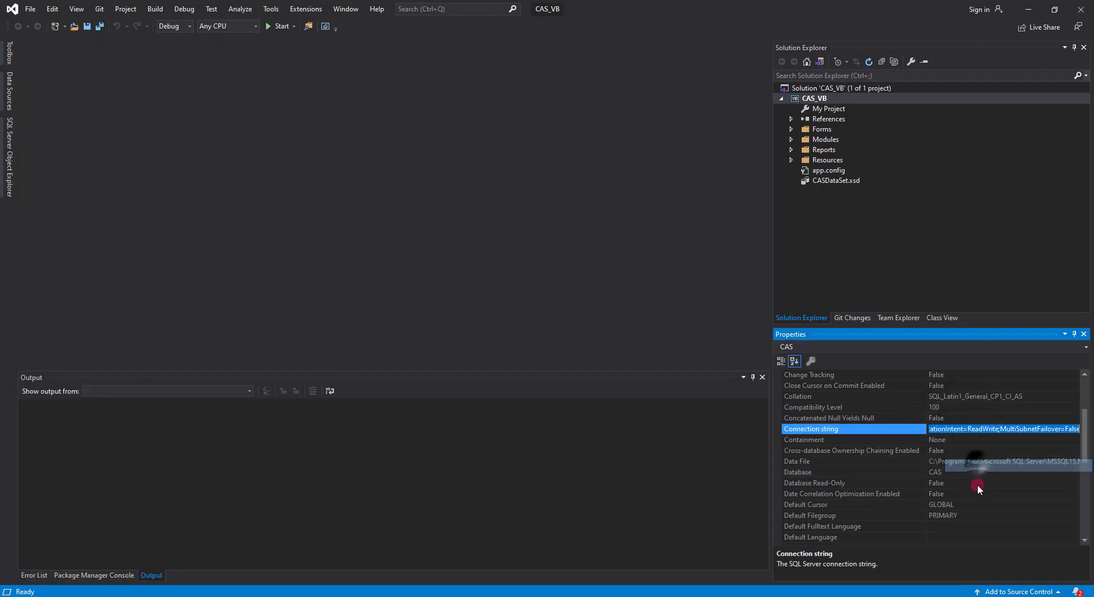
click(835, 172)
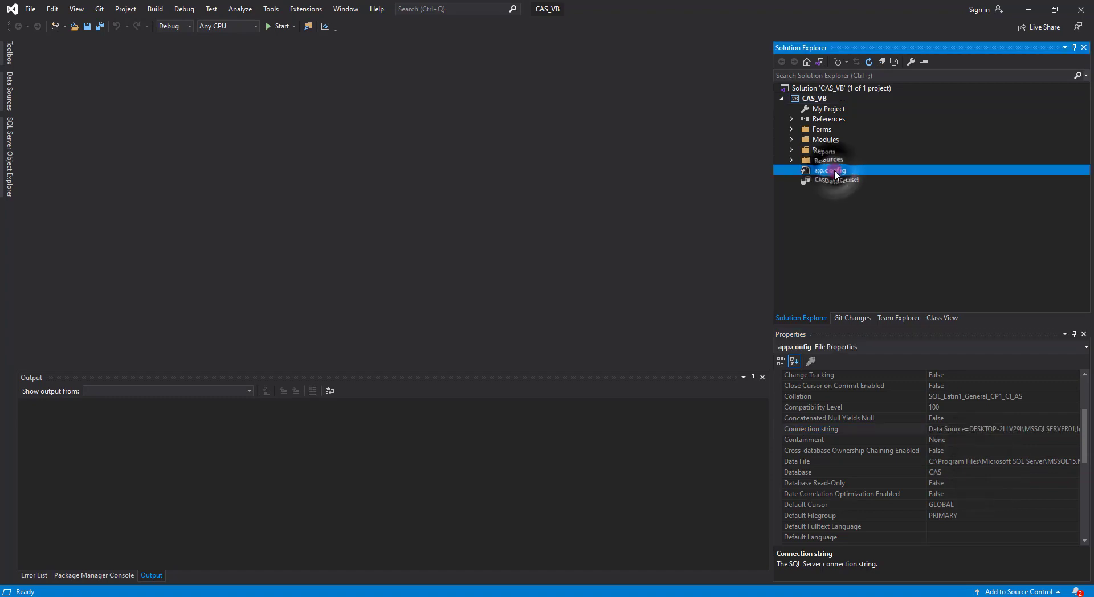
- Replace app.config's connectionString value with the copied CAS connection string
double_click(836, 172)
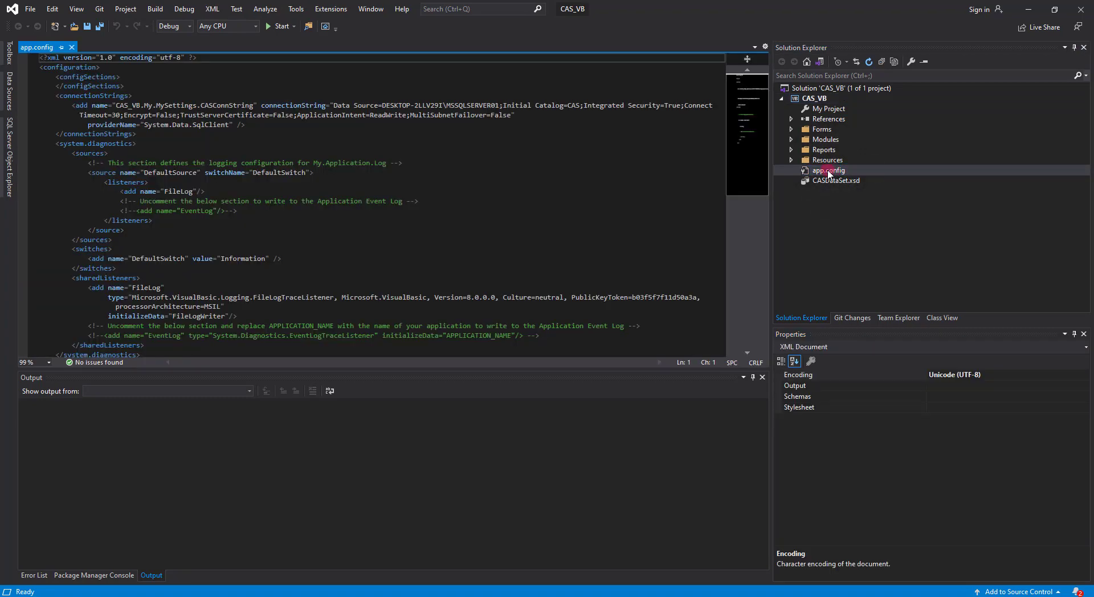
click(386, 88)
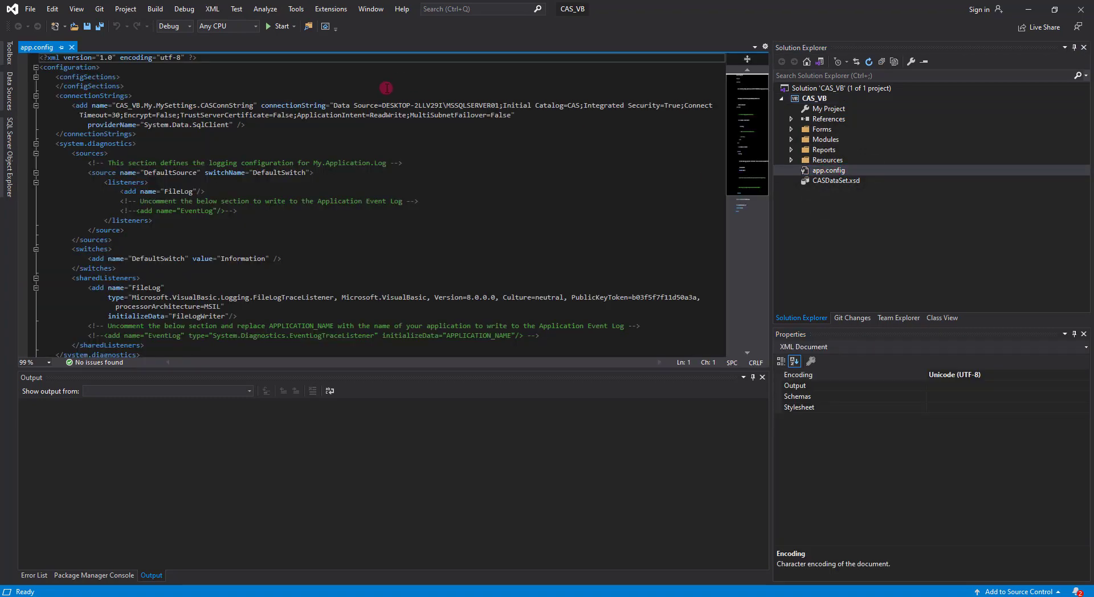
click(334, 106)
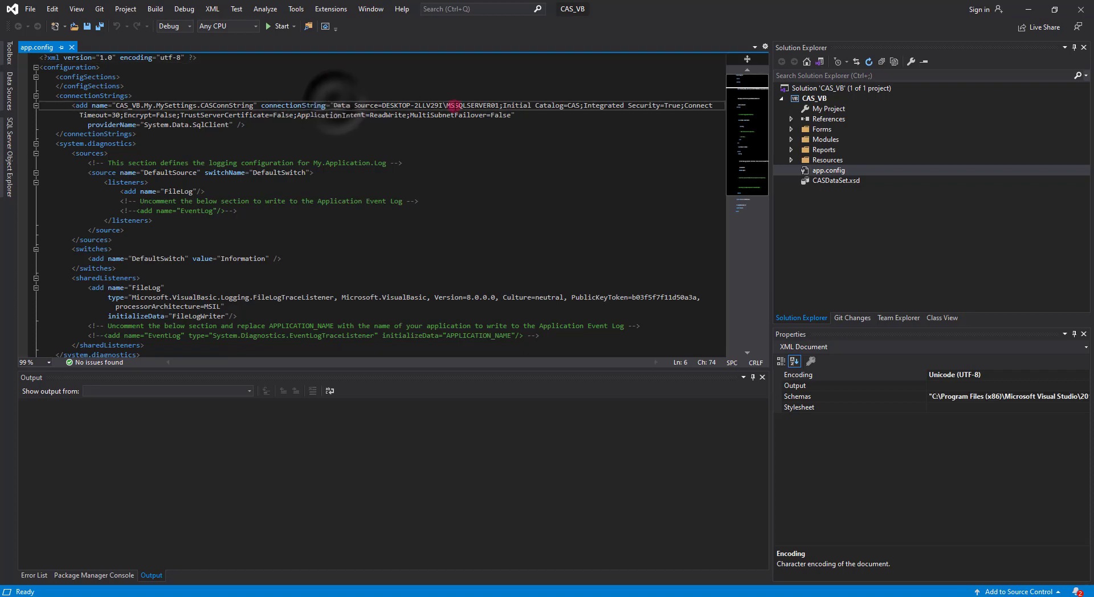
shift+click(511, 116)
key(ctrl+v)
click(342, 113)
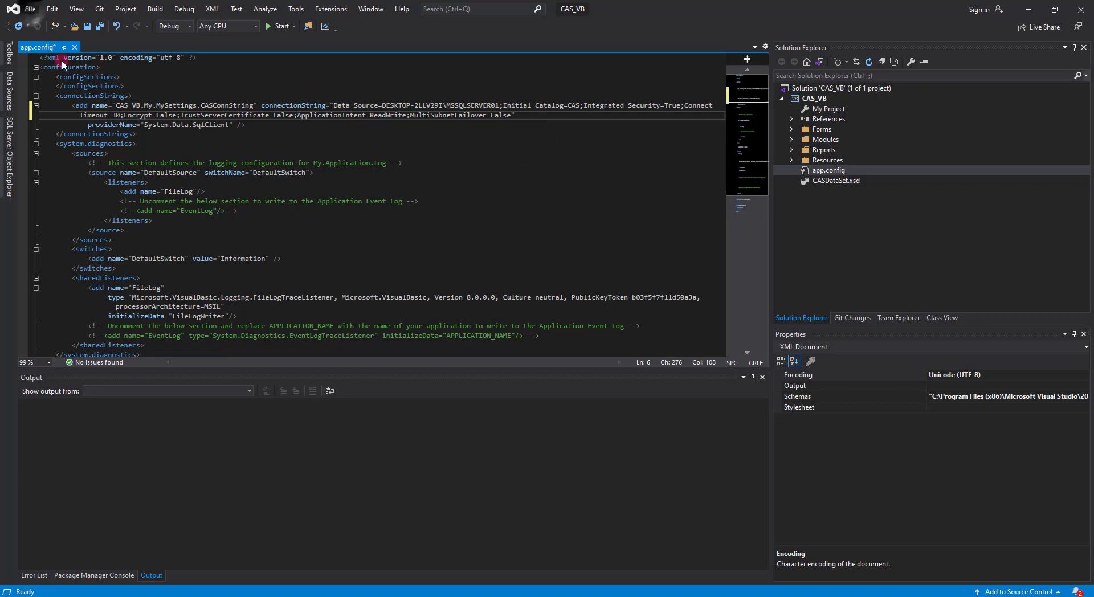
- Save all files and rebuild the solution (1 succeeded, 0 failed)
click(30, 8)
click(32, 6)
click(31, 7)
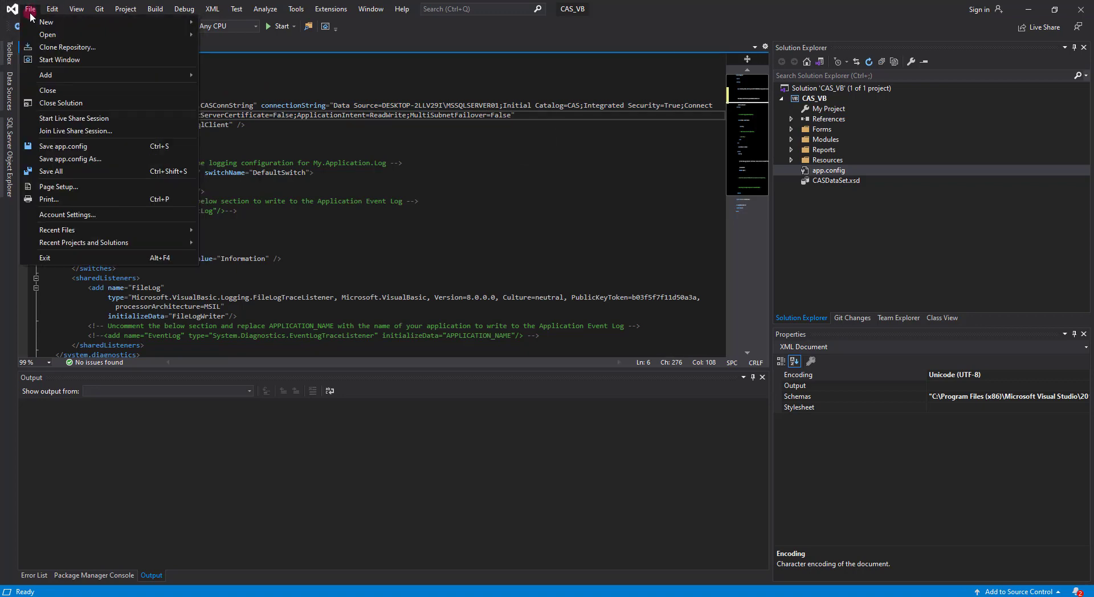
click(59, 170)
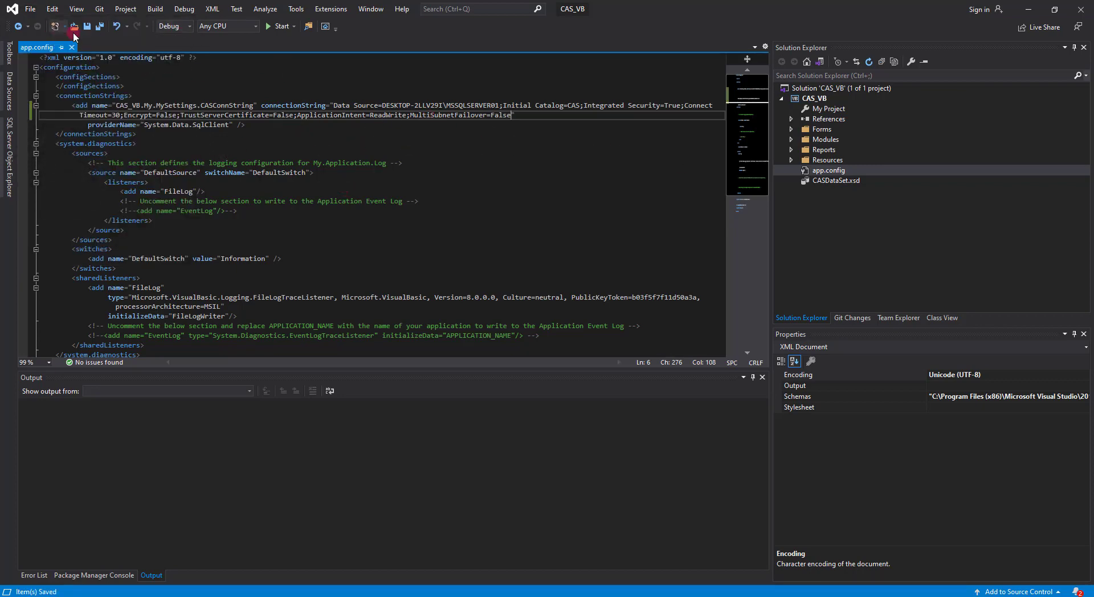
click(152, 9)
click(172, 34)
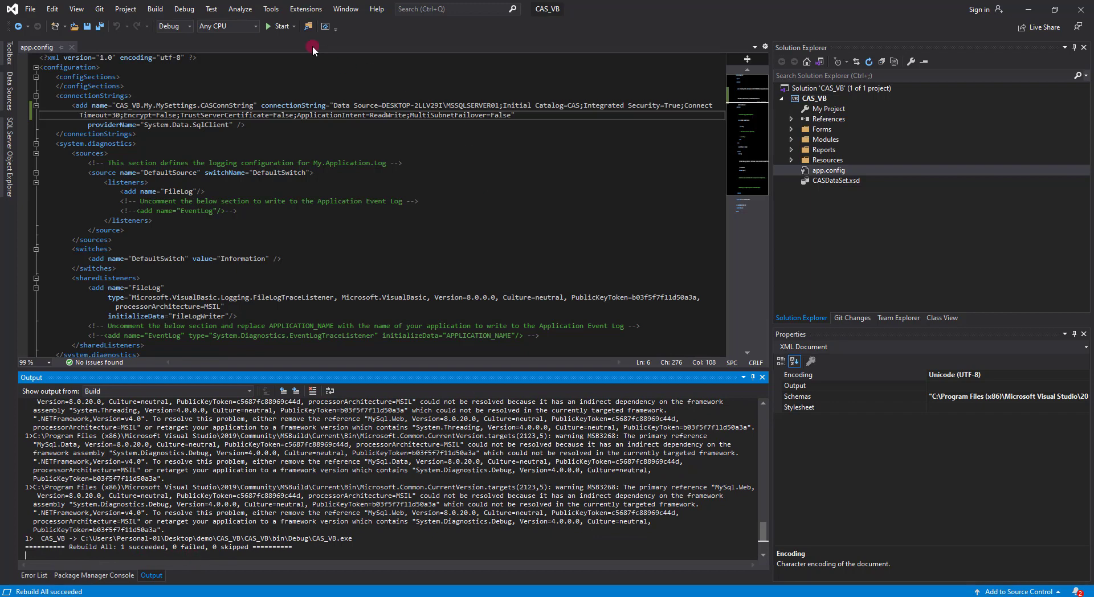
- Run the CAS_VB project and log in with the default administrator account
click(283, 27)
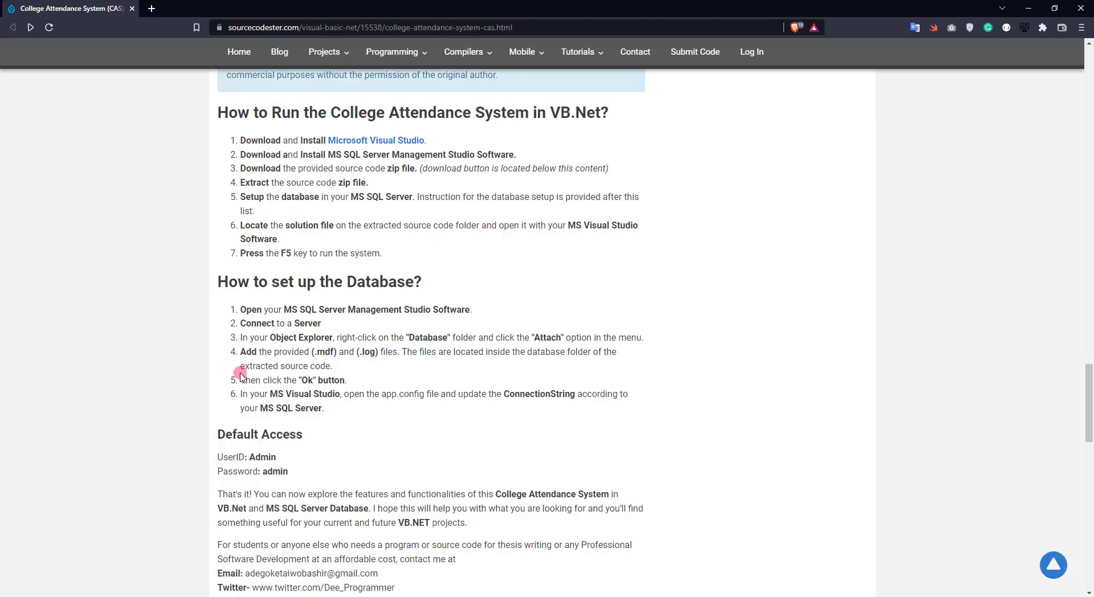
scroll(251, 377, down, 2)
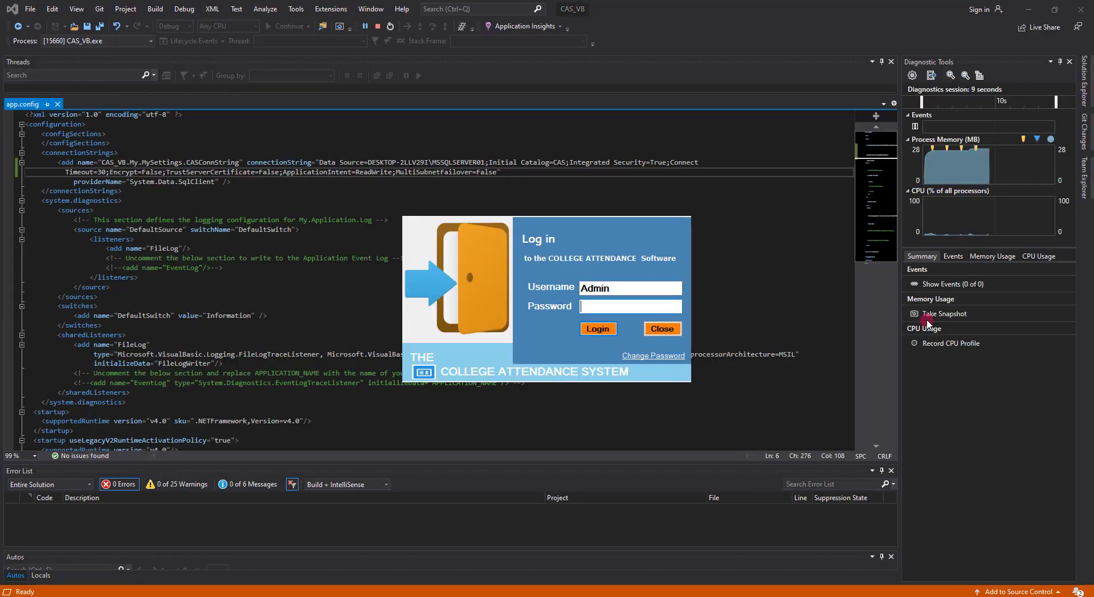
key(Return)
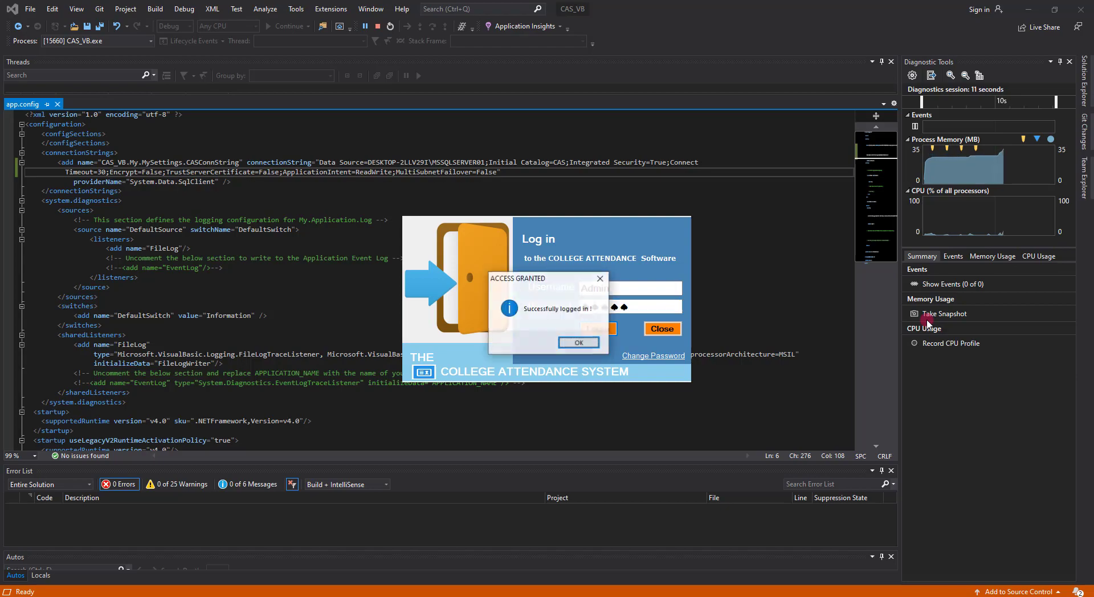
click(579, 343)
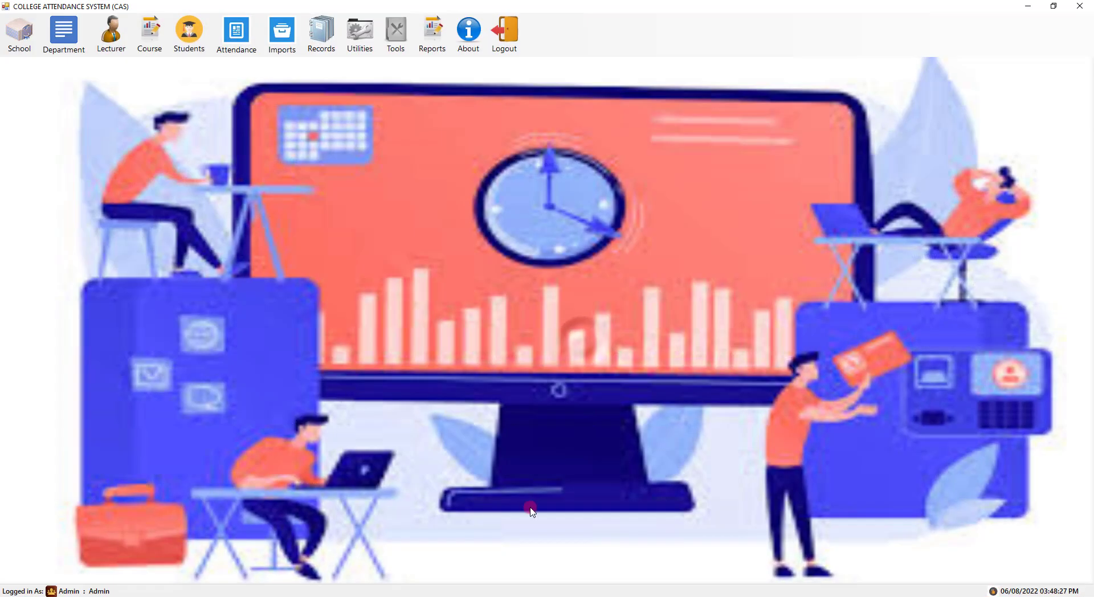
click(20, 32)
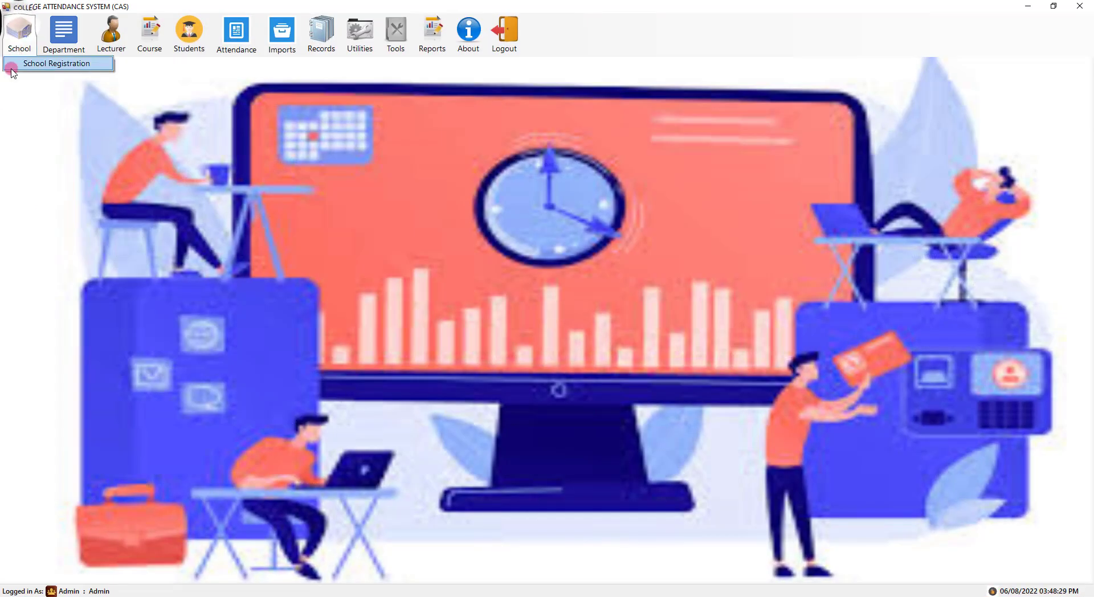
- Register a new school named Sample 101 in School Registration
click(25, 64)
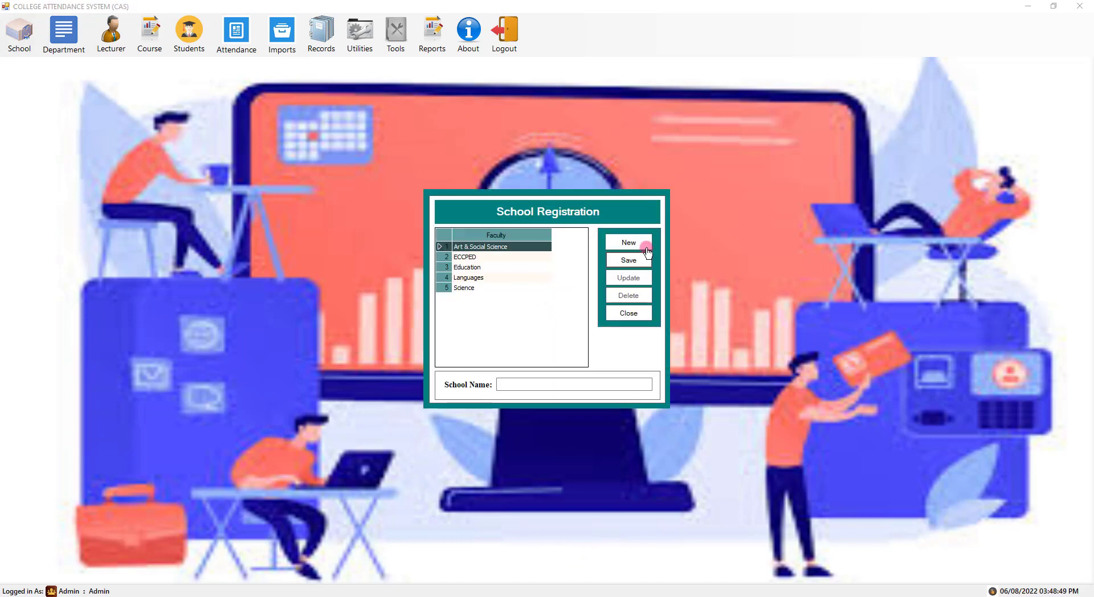
click(633, 243)
text(Saml)
key(BackSpace)
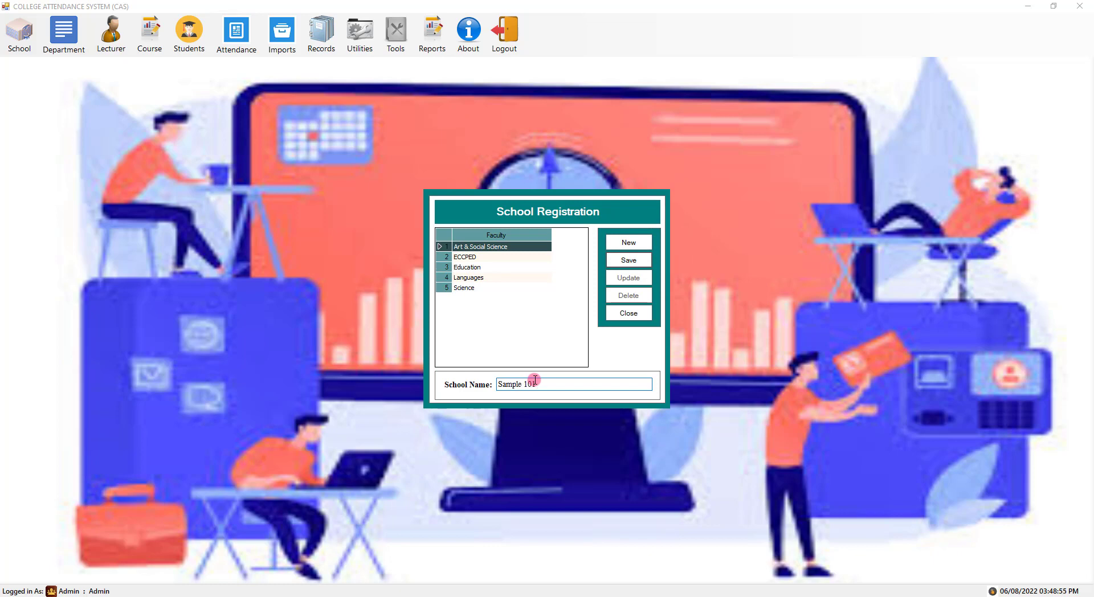
key(Return)
key(Return)
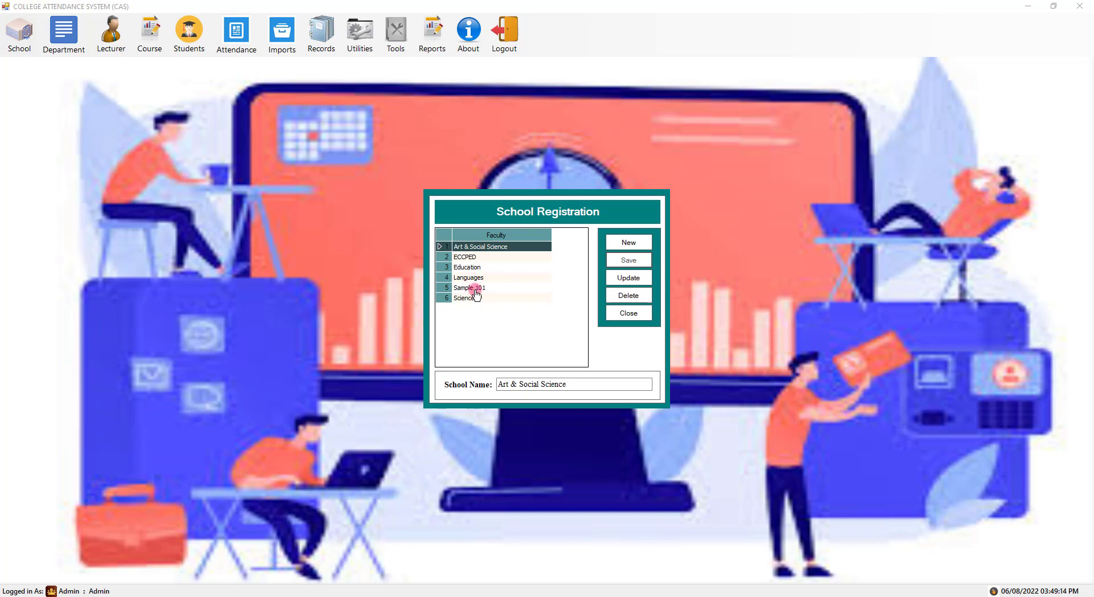
- Add a second school named 'test'
click(473, 287)
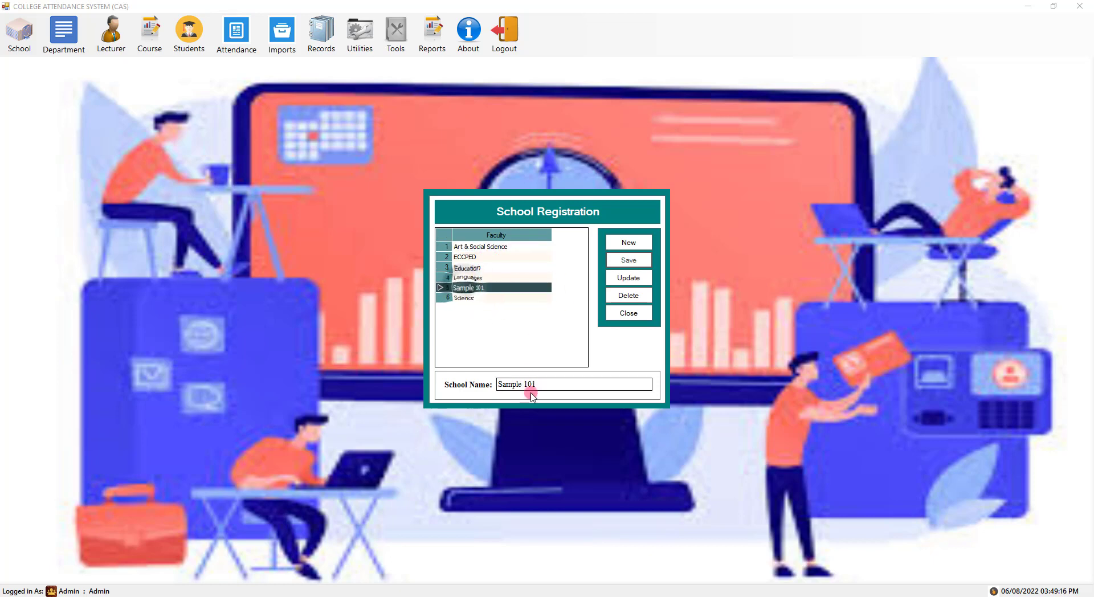
click(629, 242)
text(test)
key(Return)
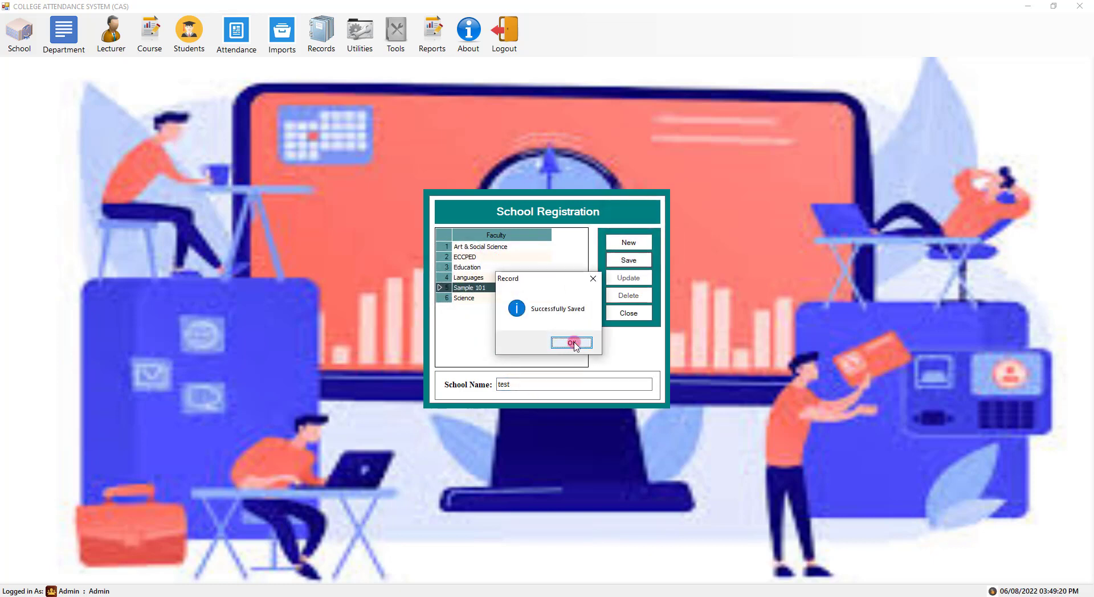
click(567, 343)
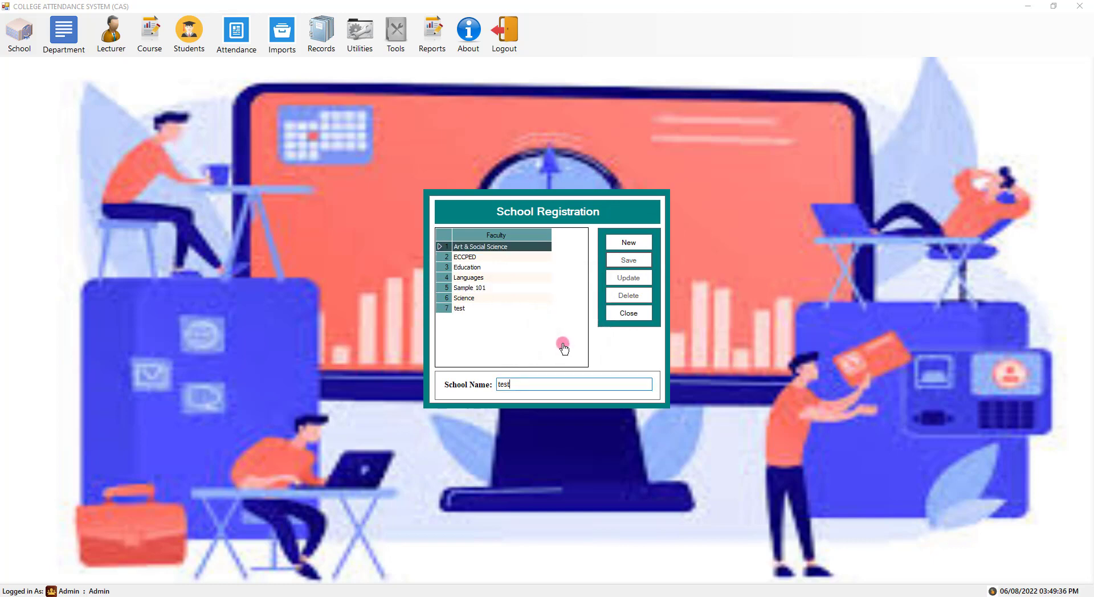
- Rename the 'test' school to 'test -updated'
click(473, 308)
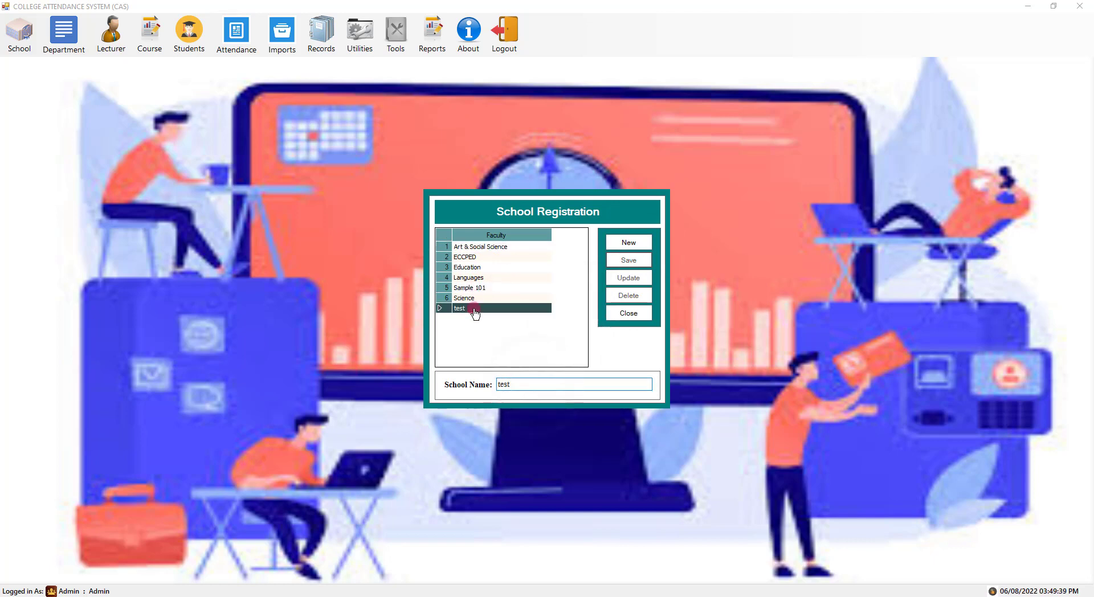
click(544, 380)
text(-updated)
click(629, 278)
click(593, 341)
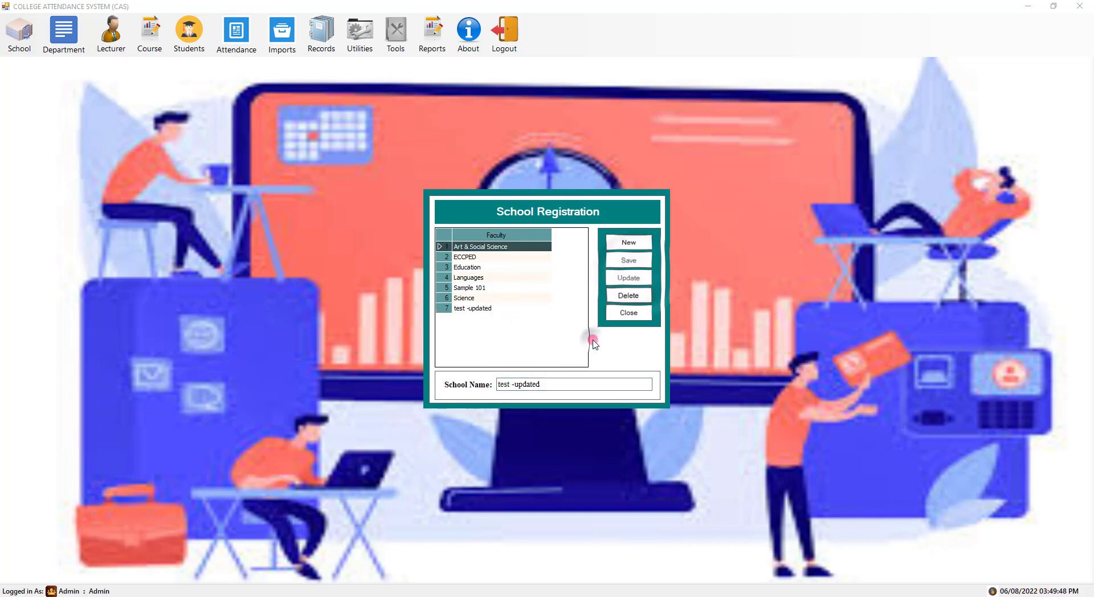
- Delete the 'test -updated' school record
click(482, 308)
click(628, 296)
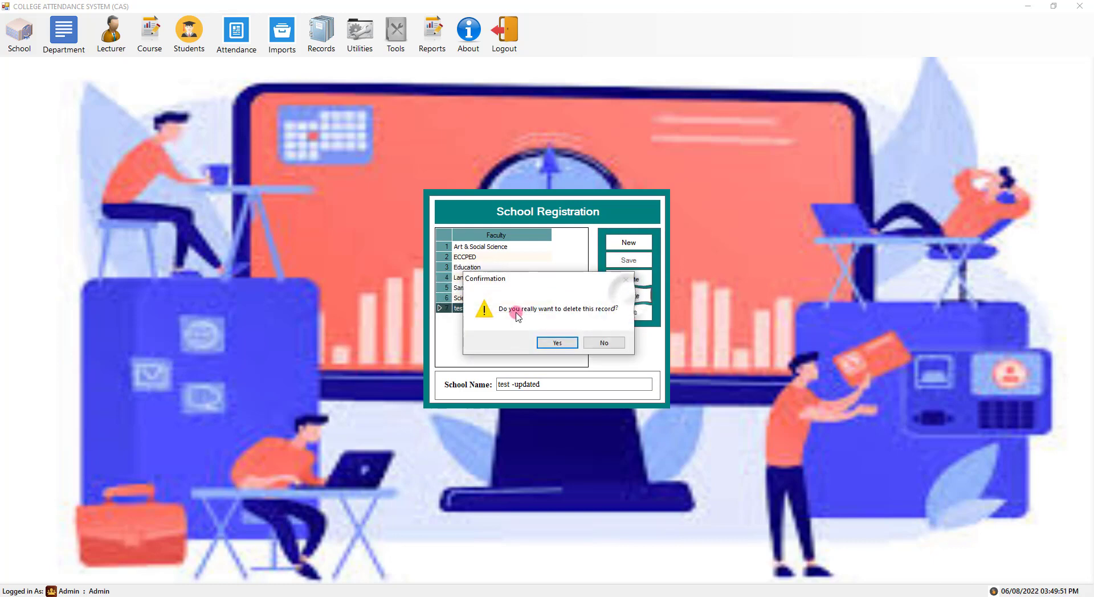
click(557, 342)
click(567, 343)
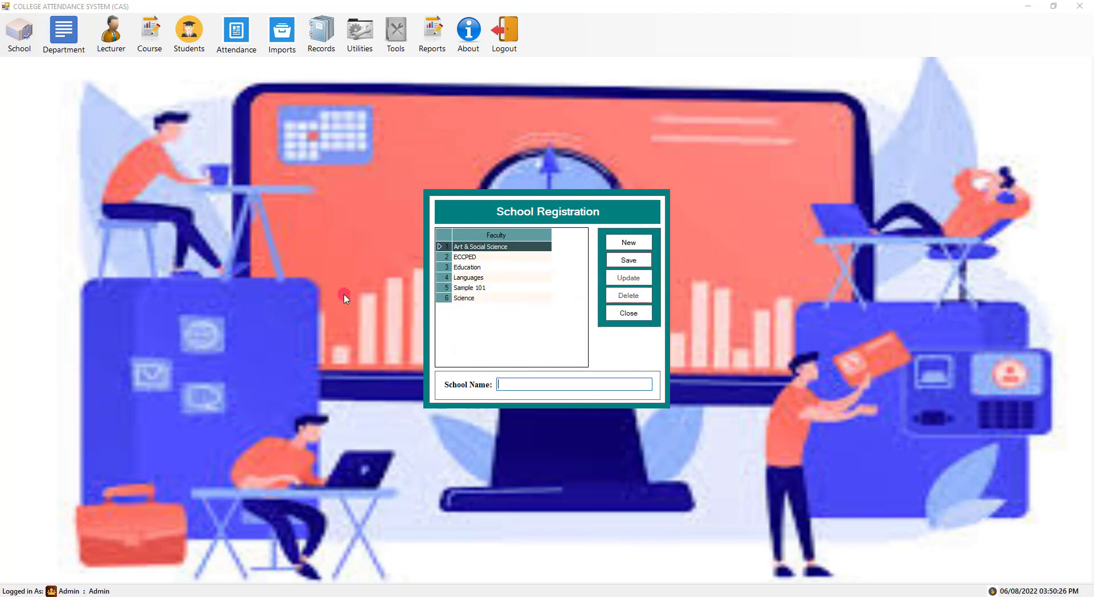
- Close School Registration and switch to the Department Registration form
click(628, 313)
click(63, 34)
click(74, 65)
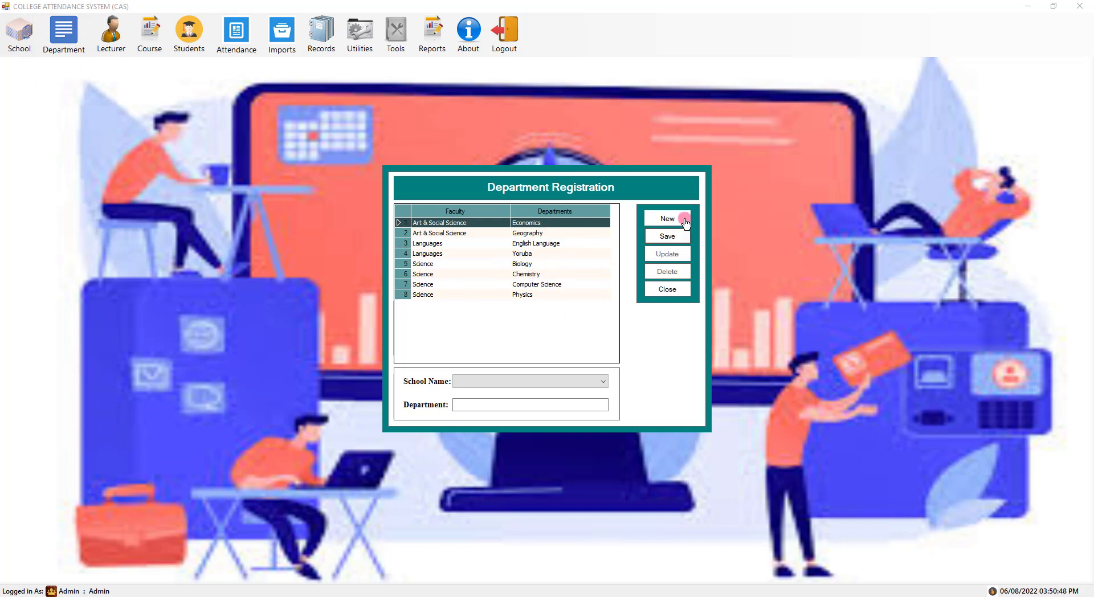
- Add a department named 'Department 101' under the Sample 101 school
click(681, 218)
click(556, 381)
click(473, 430)
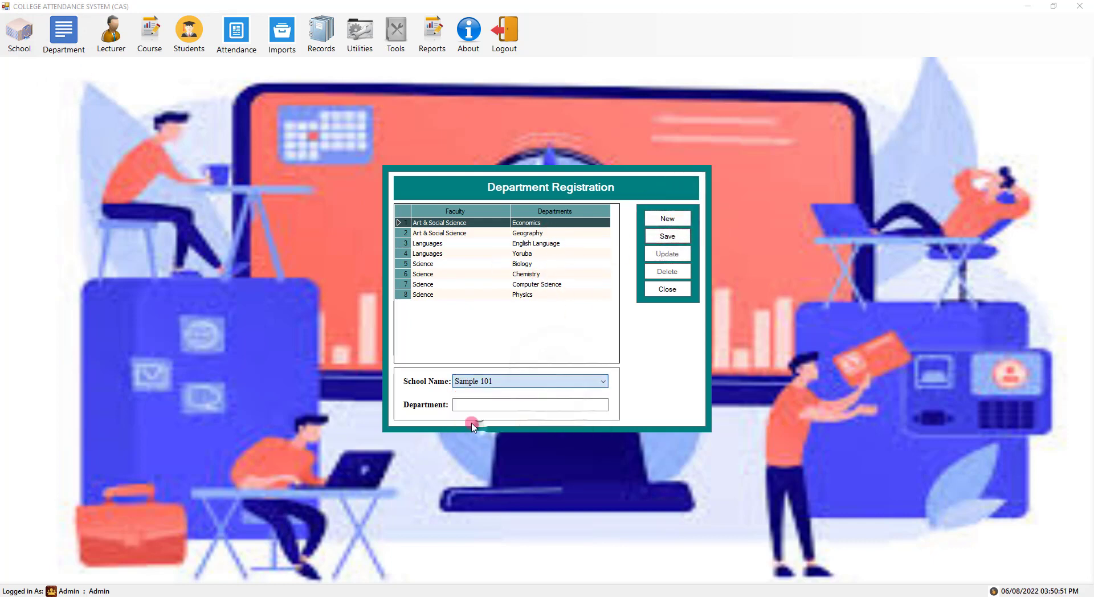
click(473, 405)
text(Department 1)
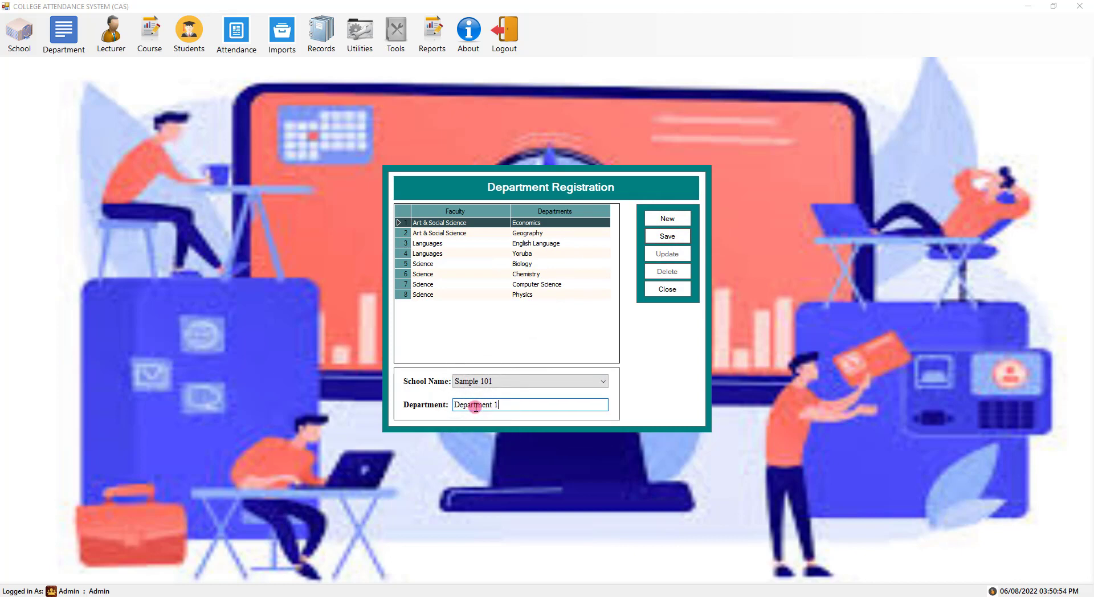
text(01)
key(Return)
key(Return)
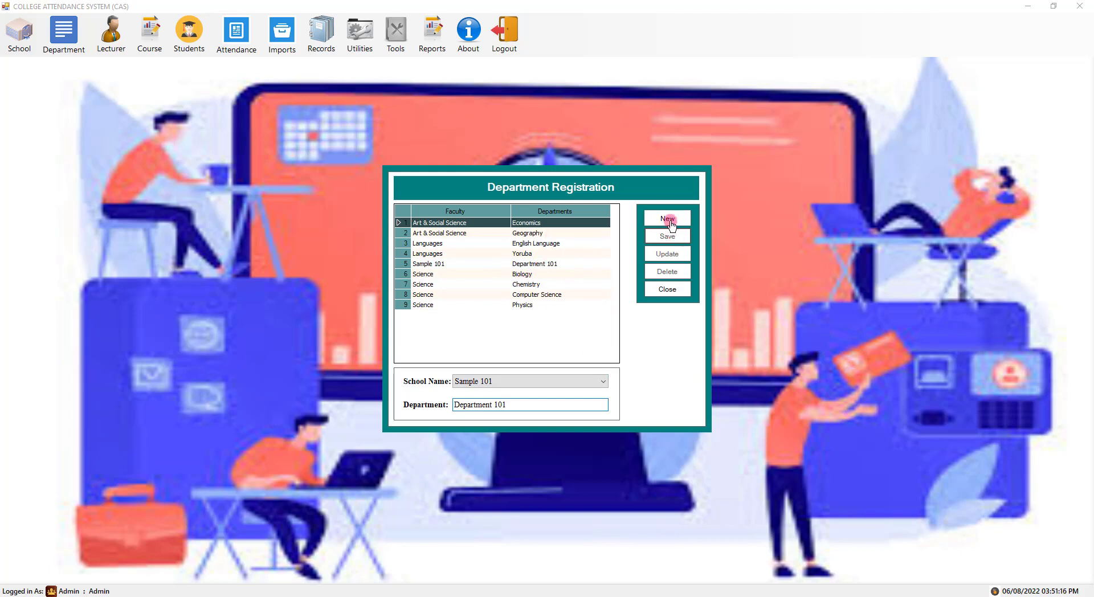
- Add a 'test 101' department and rename it to 'test 101 -updated'
click(667, 218)
text(test 101)
key(Return)
key(Return)
click(519, 276)
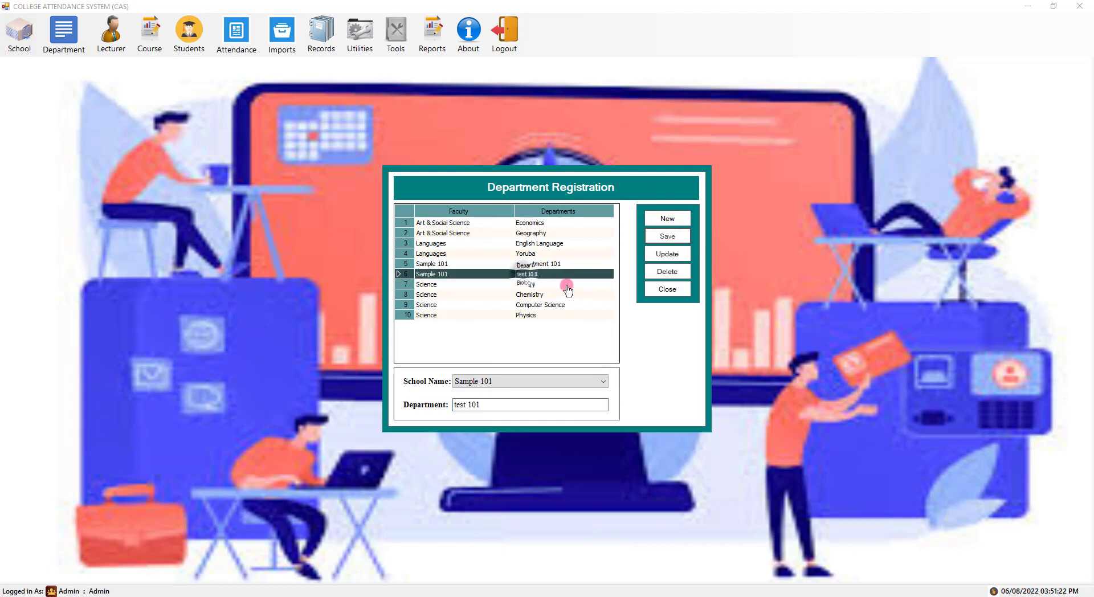
text(-updated)
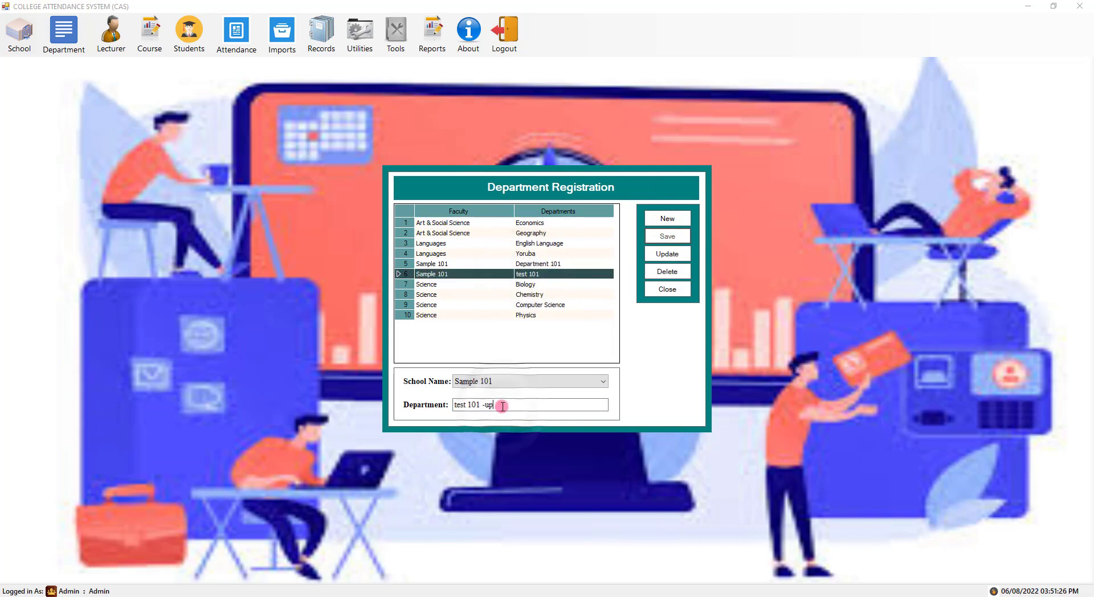
click(676, 257)
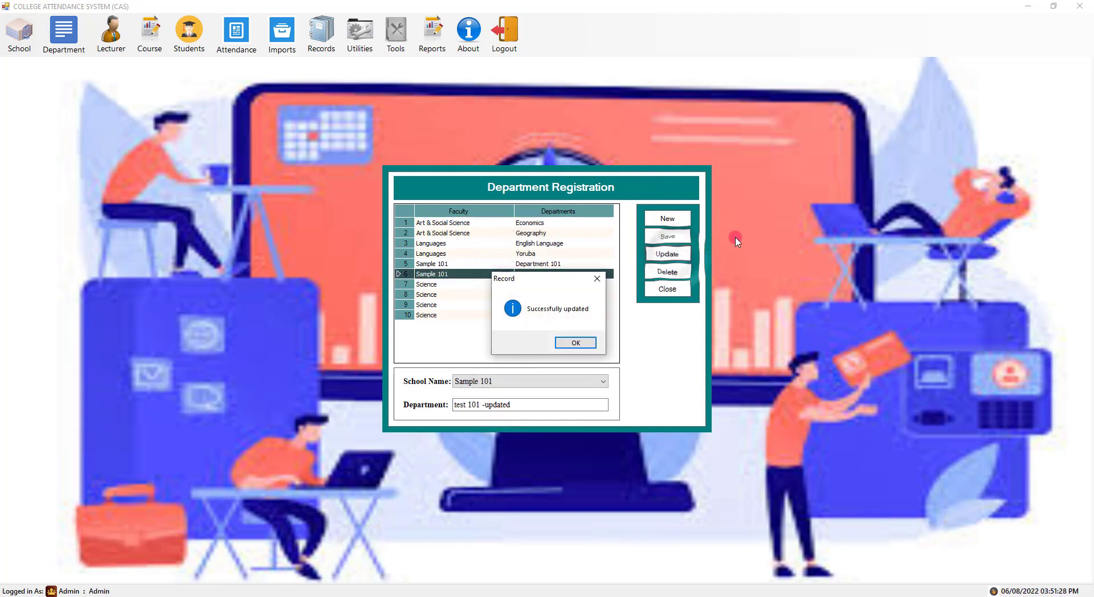
key(Return)
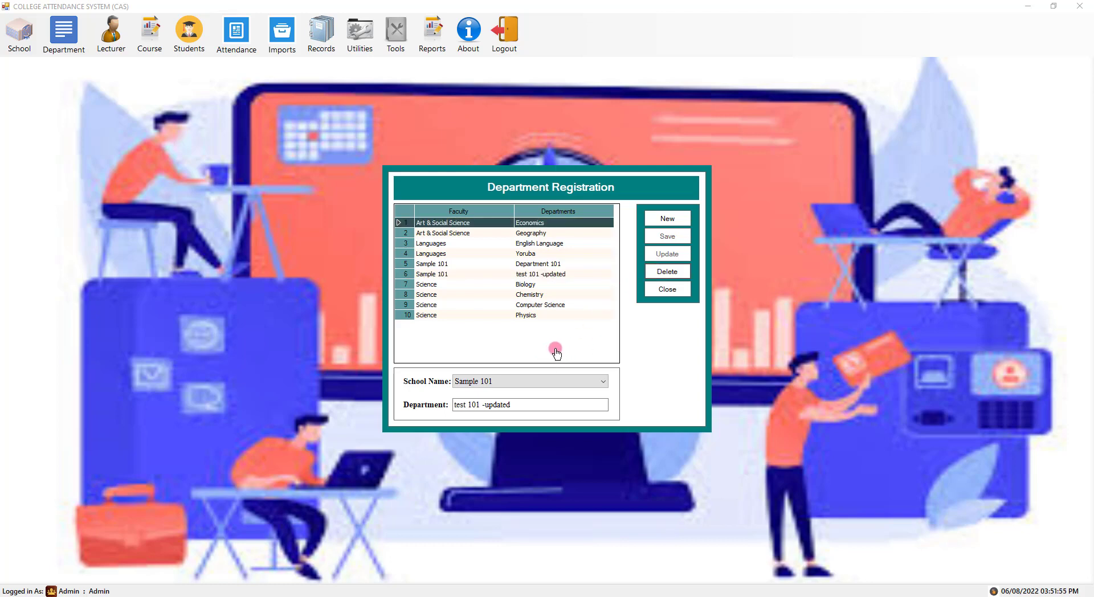
- Delete the 'test 101 -updated' department and close Department Registration
click(557, 273)
click(664, 272)
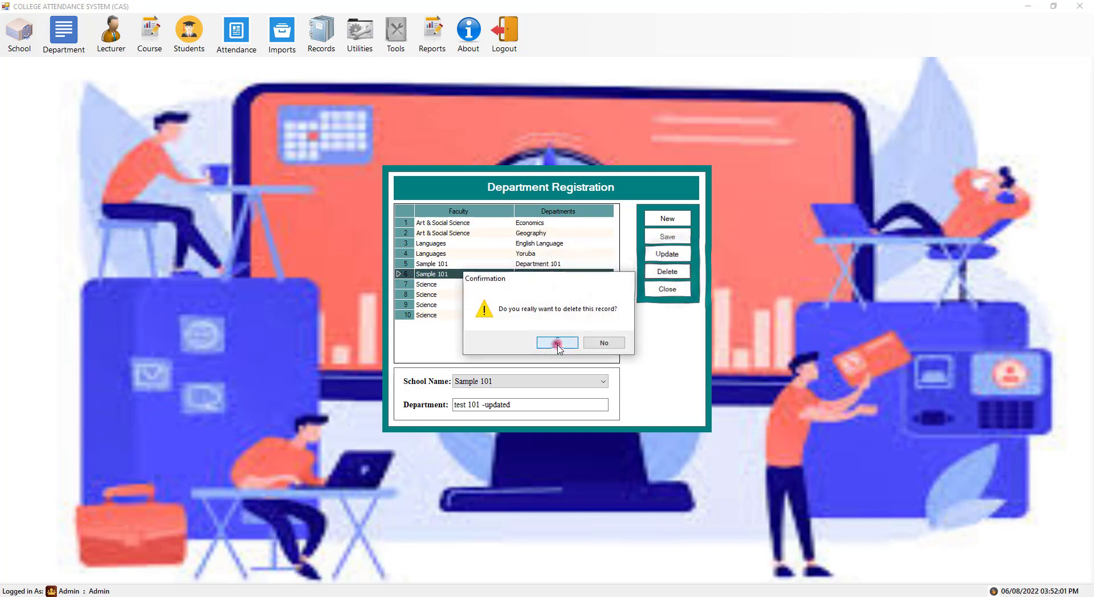
click(555, 343)
click(557, 344)
click(666, 289)
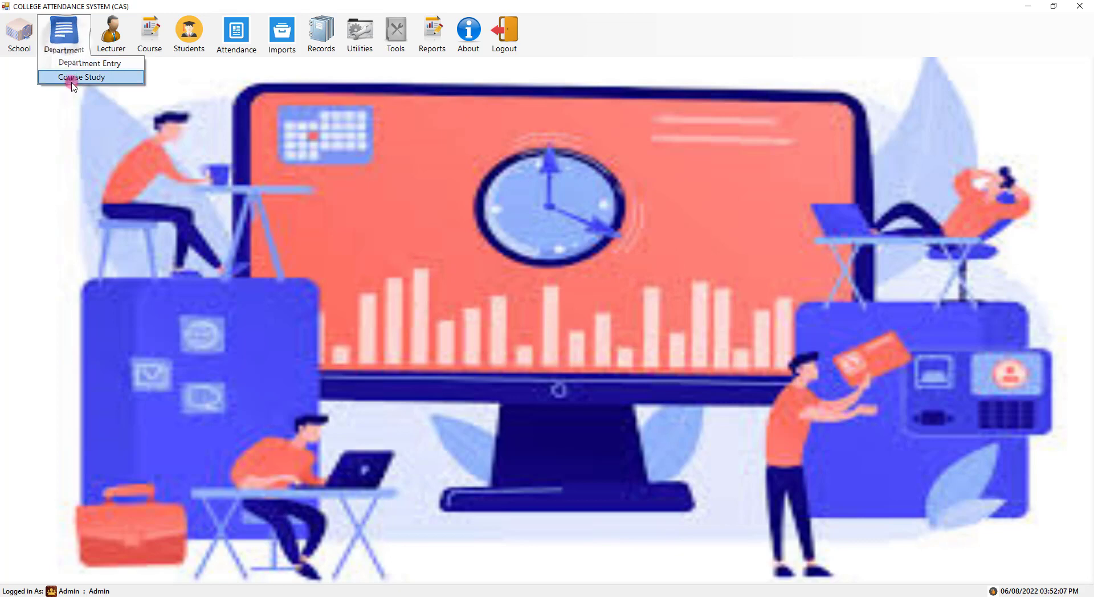
- Save course 'Sample Only' under Sample 101 and Department 101 in Course Study
click(71, 78)
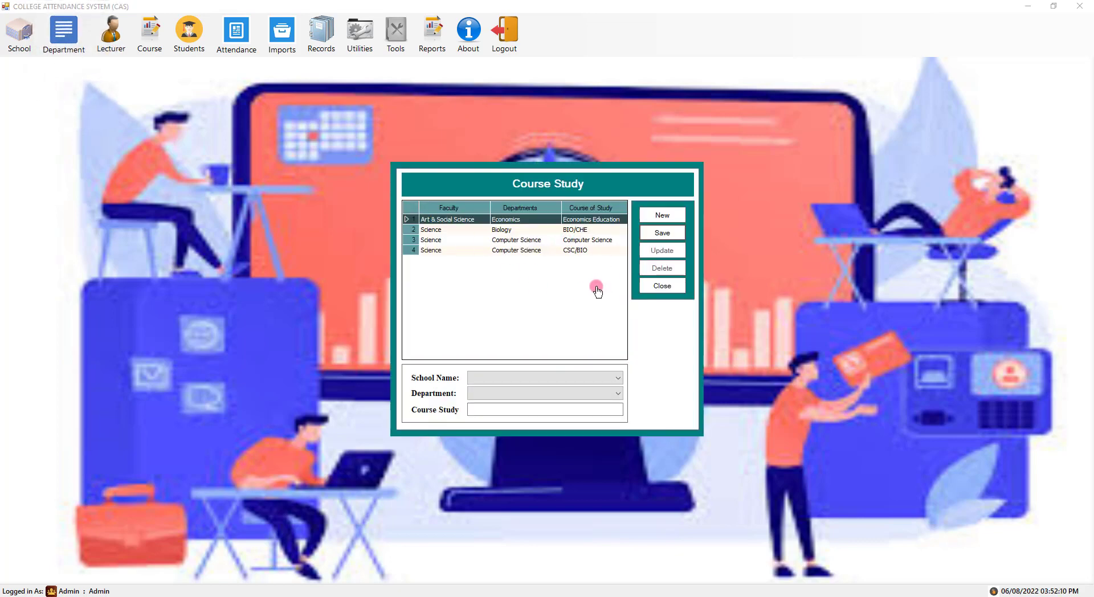
click(522, 383)
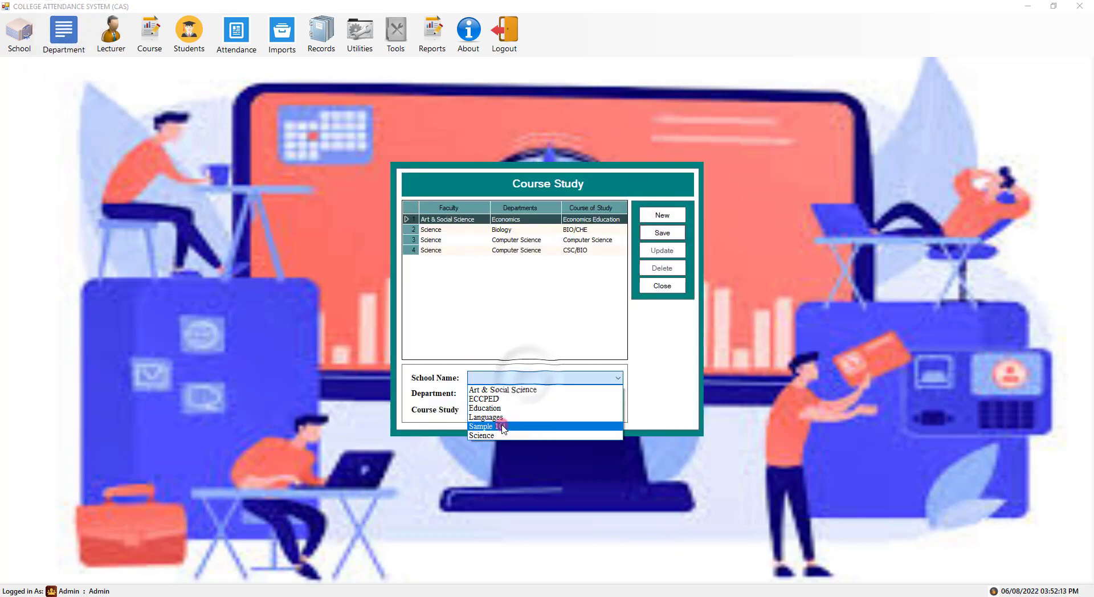
click(522, 428)
click(513, 393)
click(501, 404)
click(476, 409)
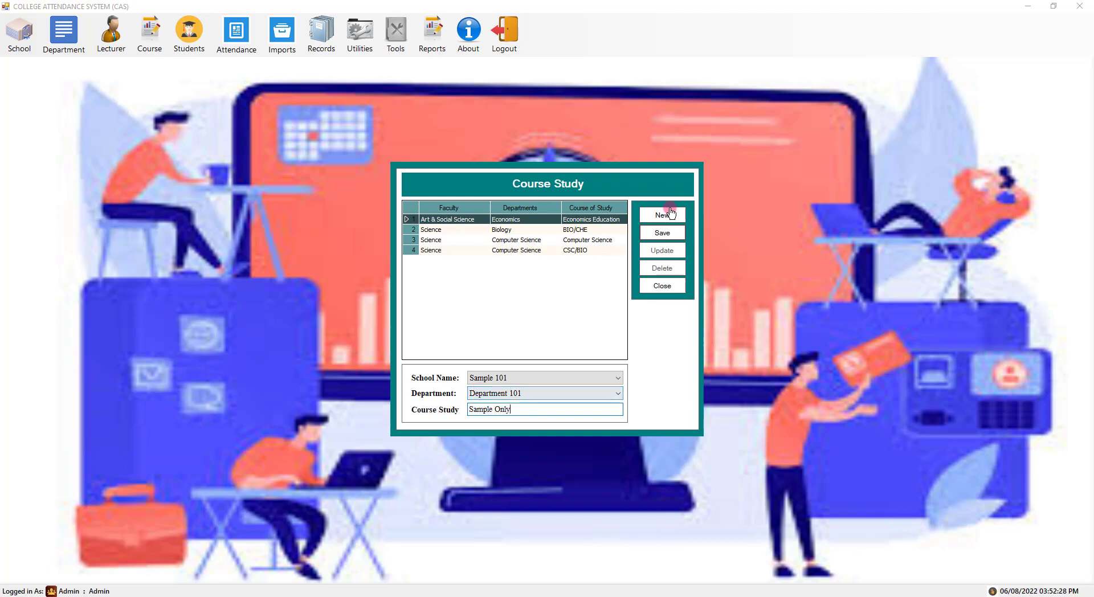
key(Return)
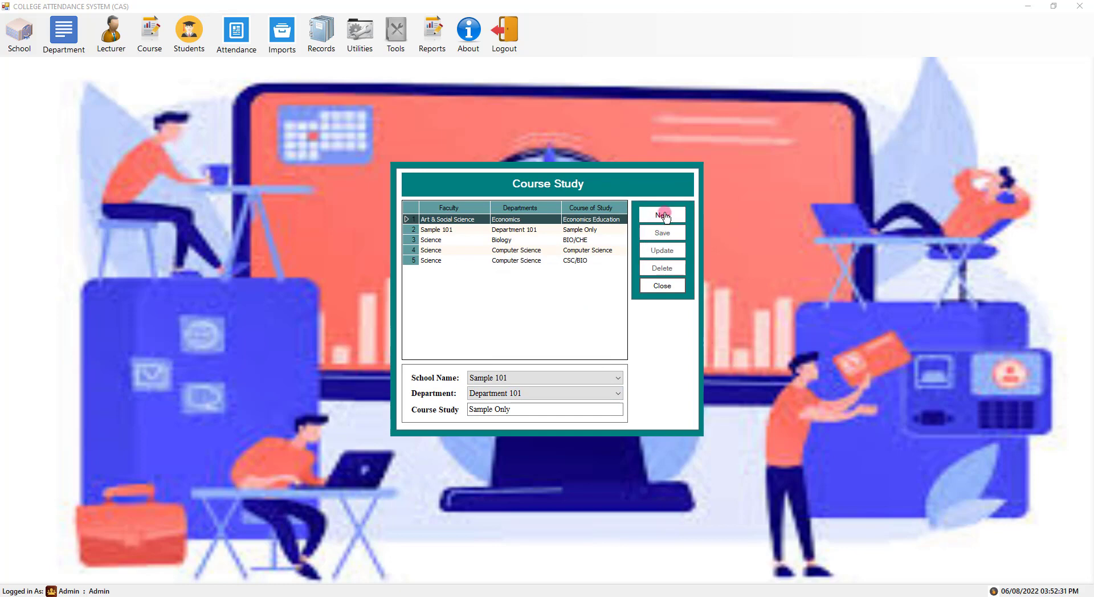
- Add a 'test' course under the Science school's Biology department
click(663, 215)
click(569, 378)
click(484, 427)
click(522, 393)
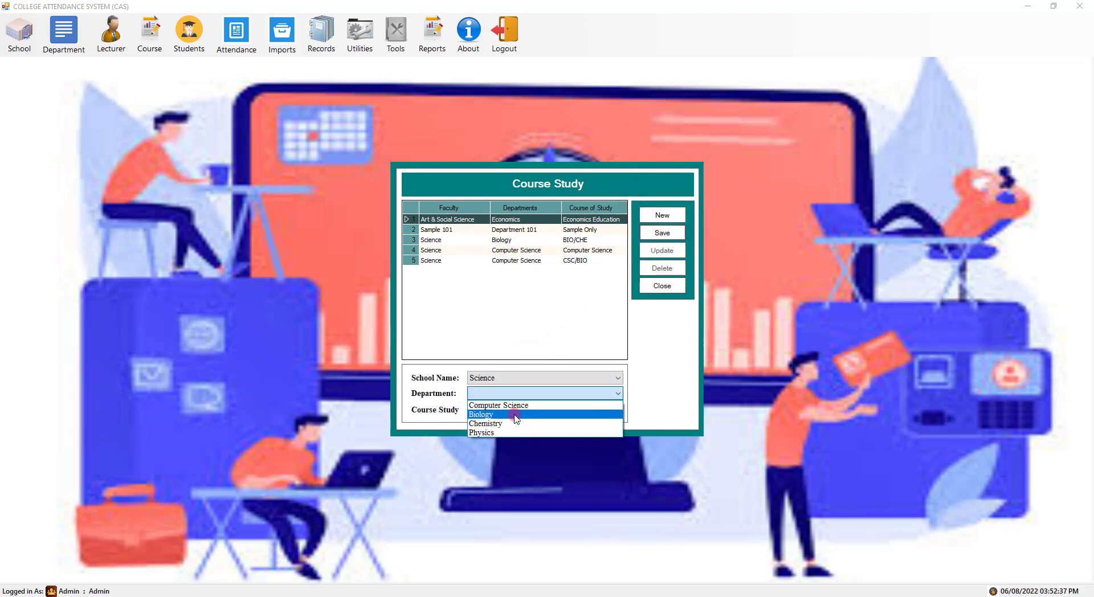
click(525, 378)
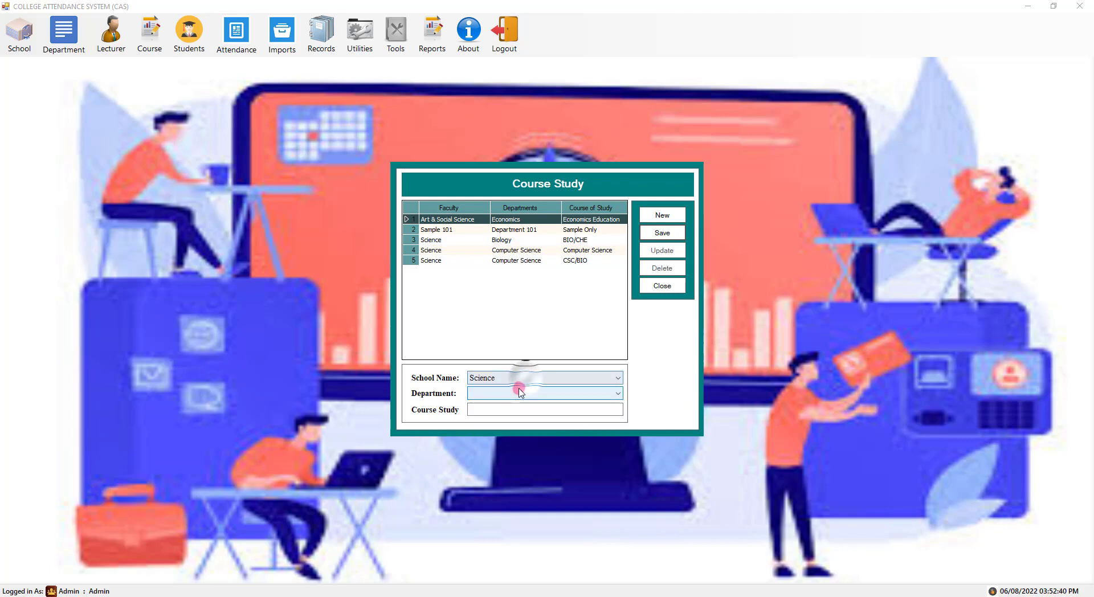
click(500, 394)
click(480, 414)
click(501, 409)
text(test)
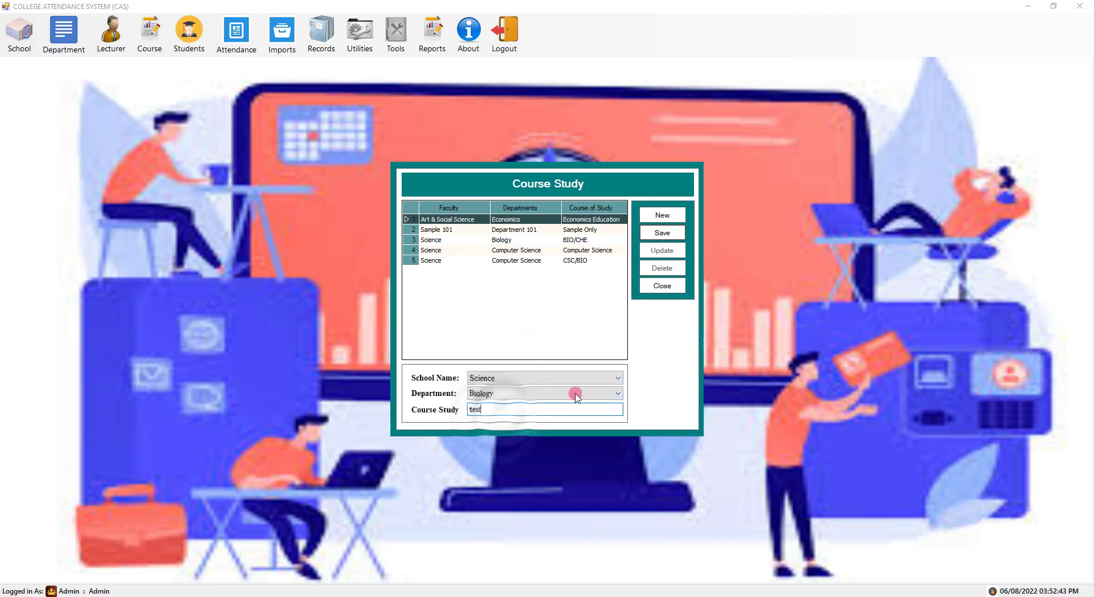
click(663, 233)
click(586, 349)
- Rename the Biology test course to 'test - updated'
click(576, 244)
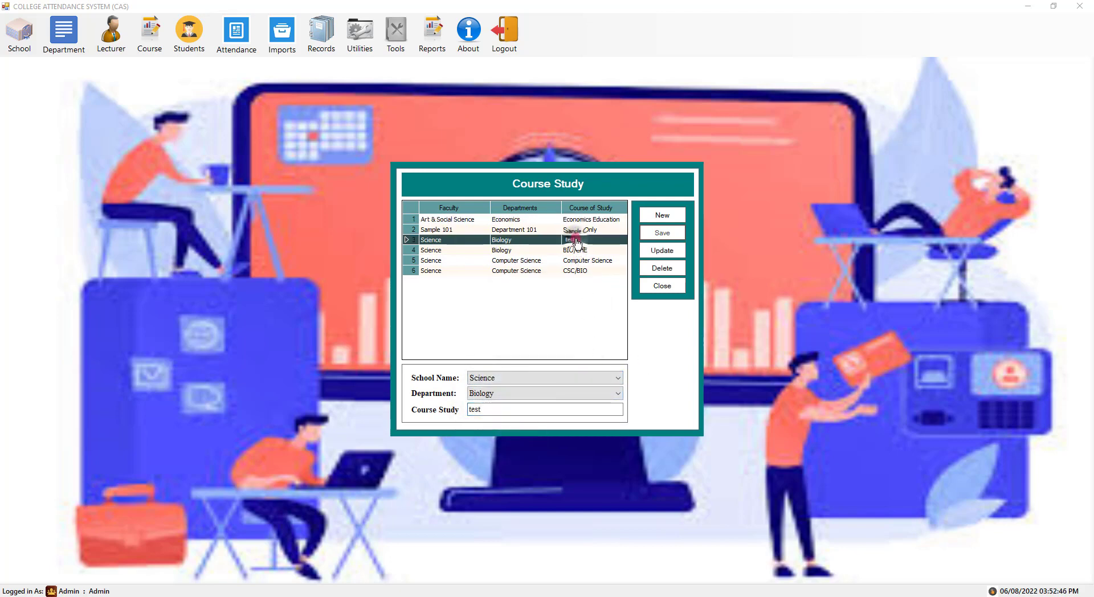
click(520, 410)
text(- updated)
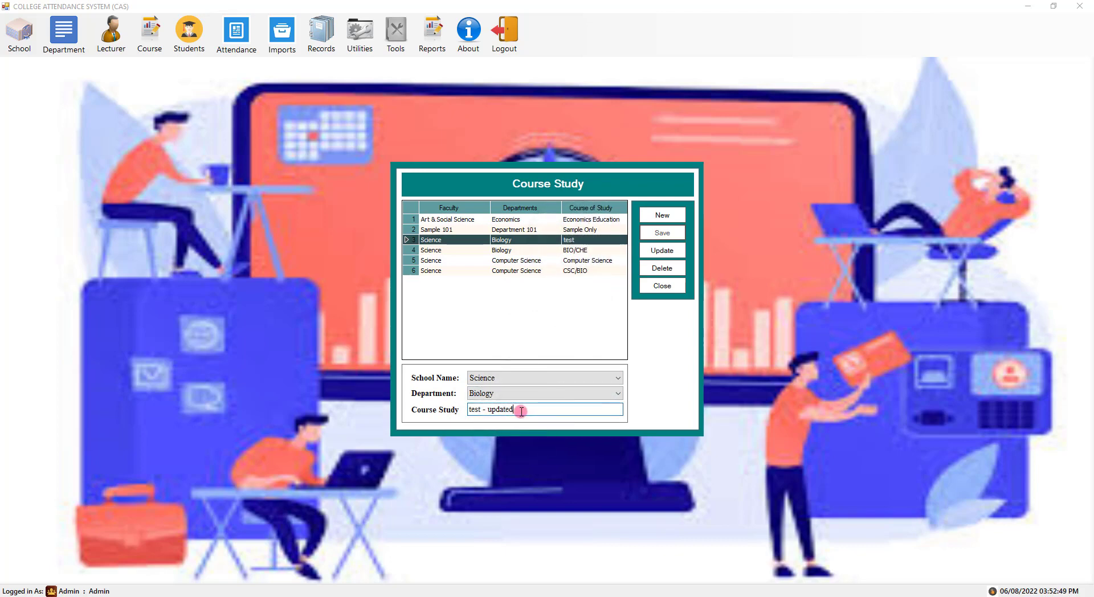
click(664, 250)
click(585, 348)
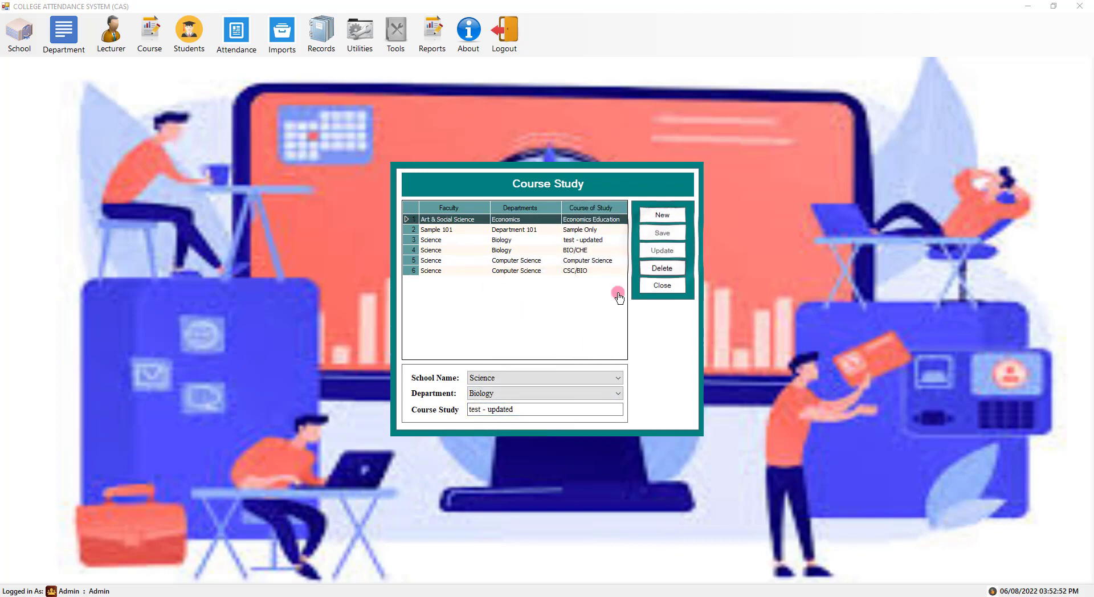
- Delete the 'test - updated' course and close Course Study
click(590, 242)
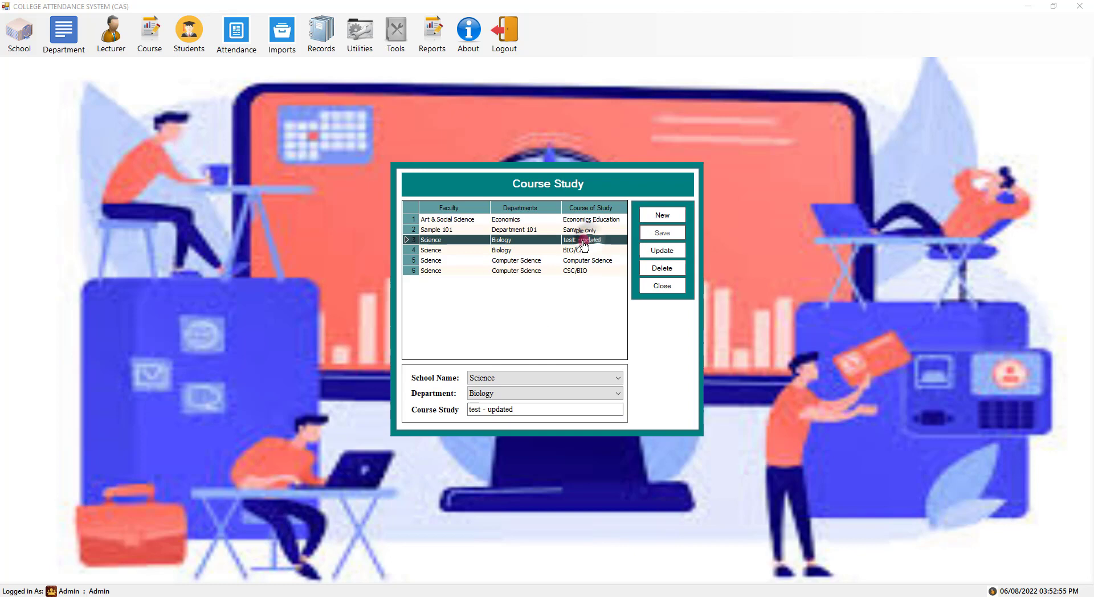
click(662, 268)
click(559, 344)
click(591, 345)
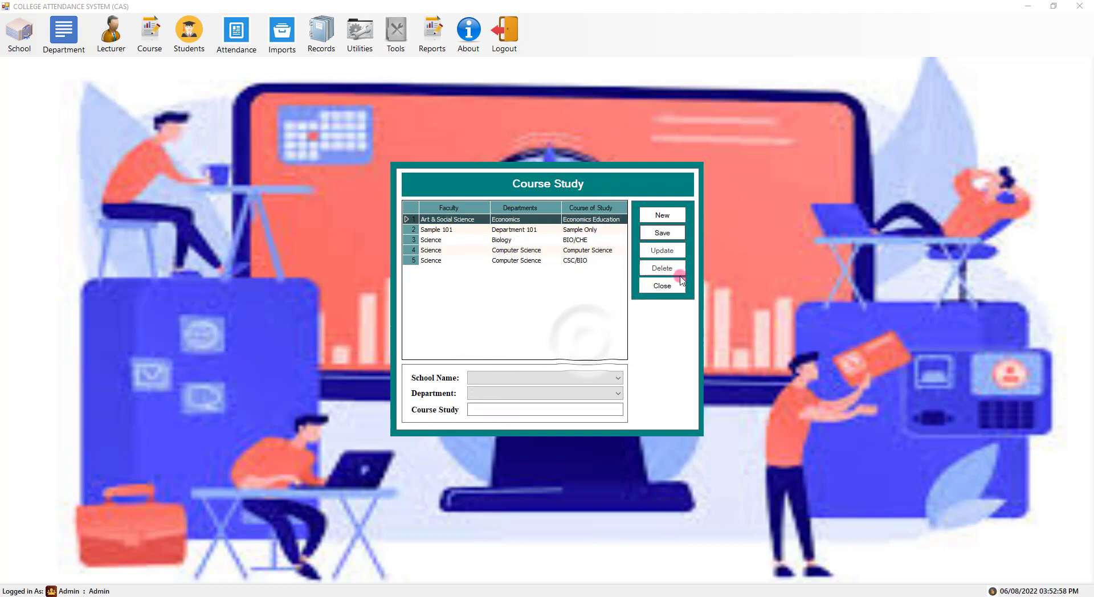
click(662, 285)
click(111, 34)
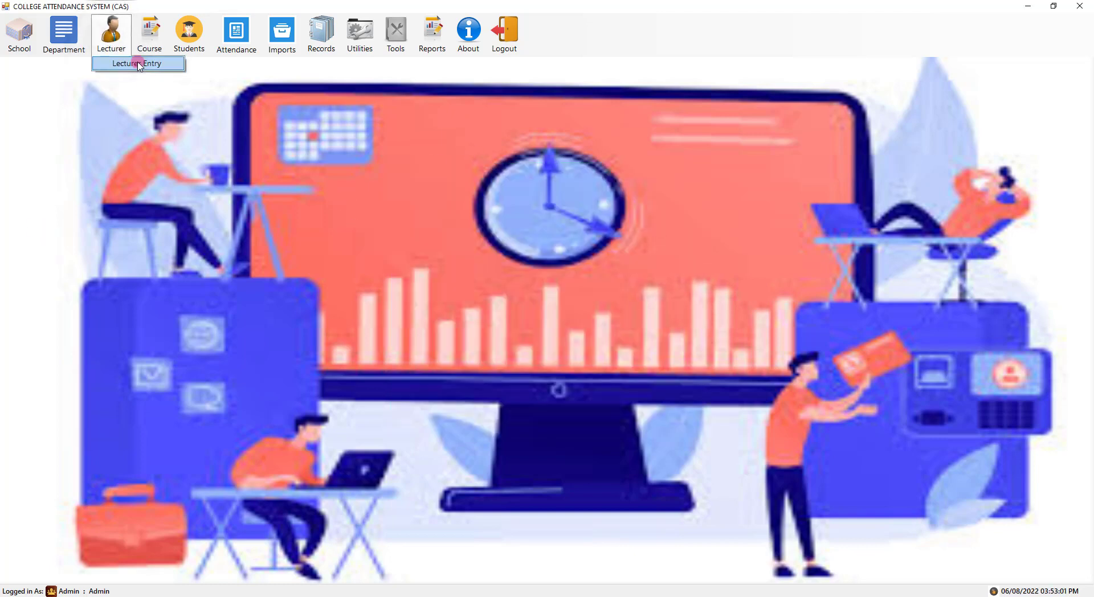
- In Lecturer Entry, enter the lecturer's full name with school Sample 101 and Department 101
click(137, 63)
click(477, 199)
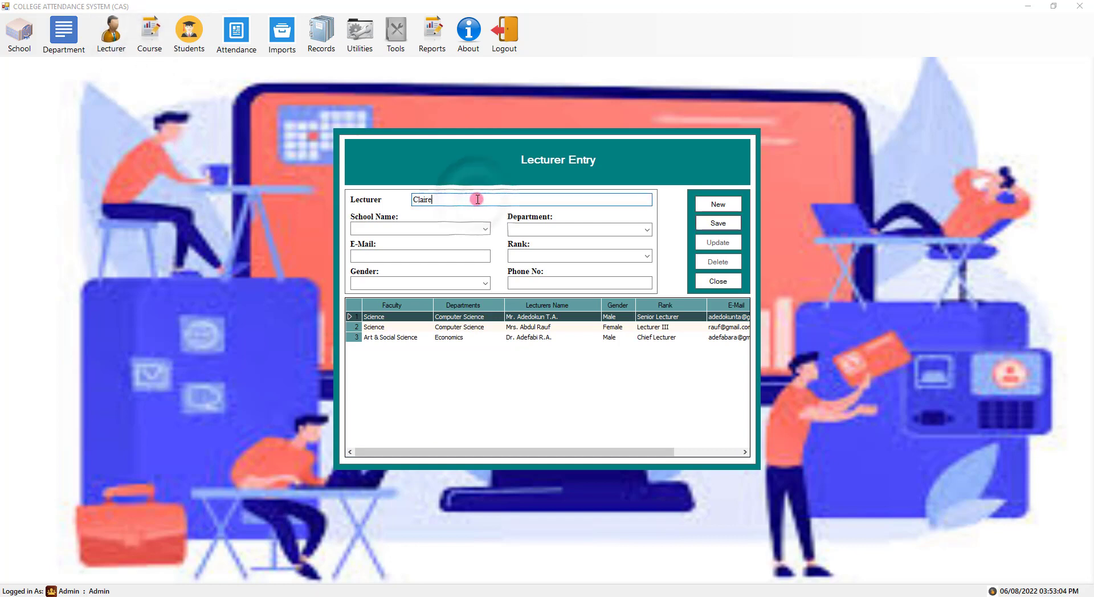
key(Tab)
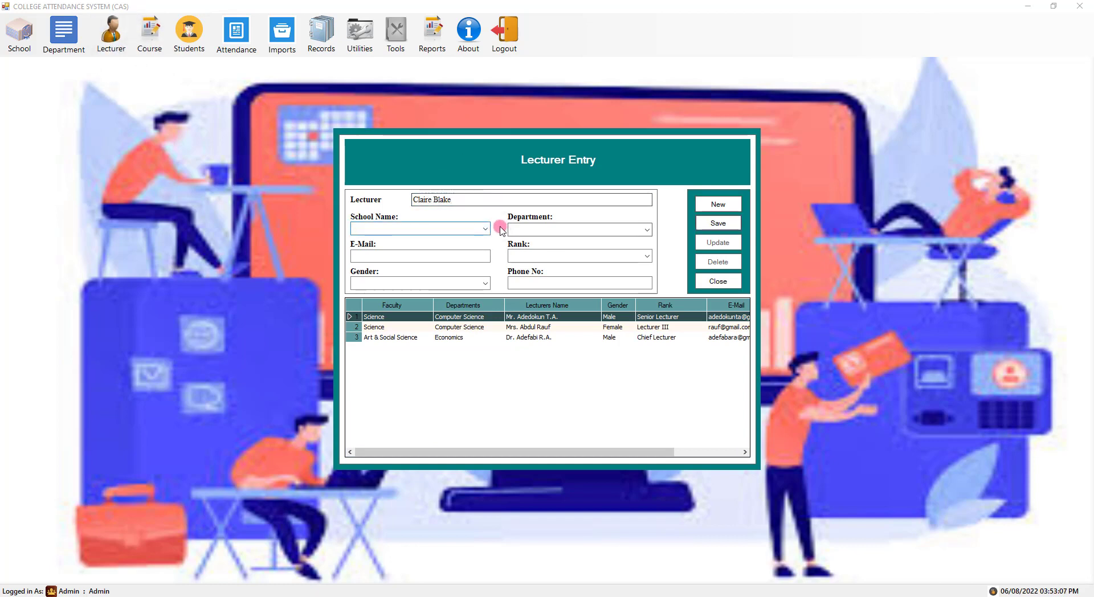
click(485, 229)
click(473, 276)
click(647, 229)
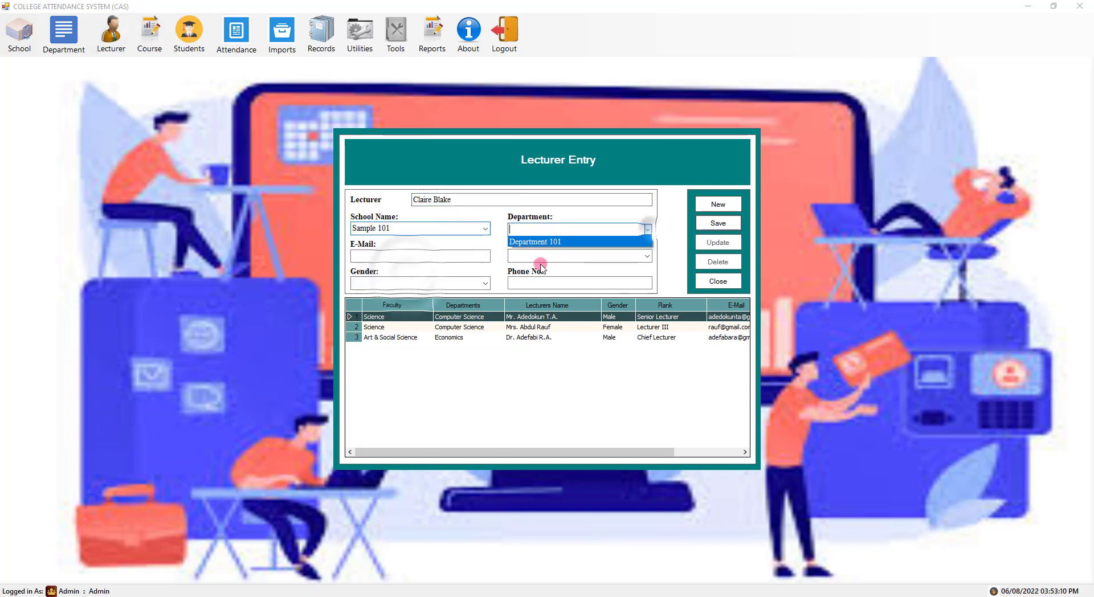
click(536, 242)
- Add e-mail, rank Lecturer I, gender Female and phone number, save, and clear the form
click(473, 256)
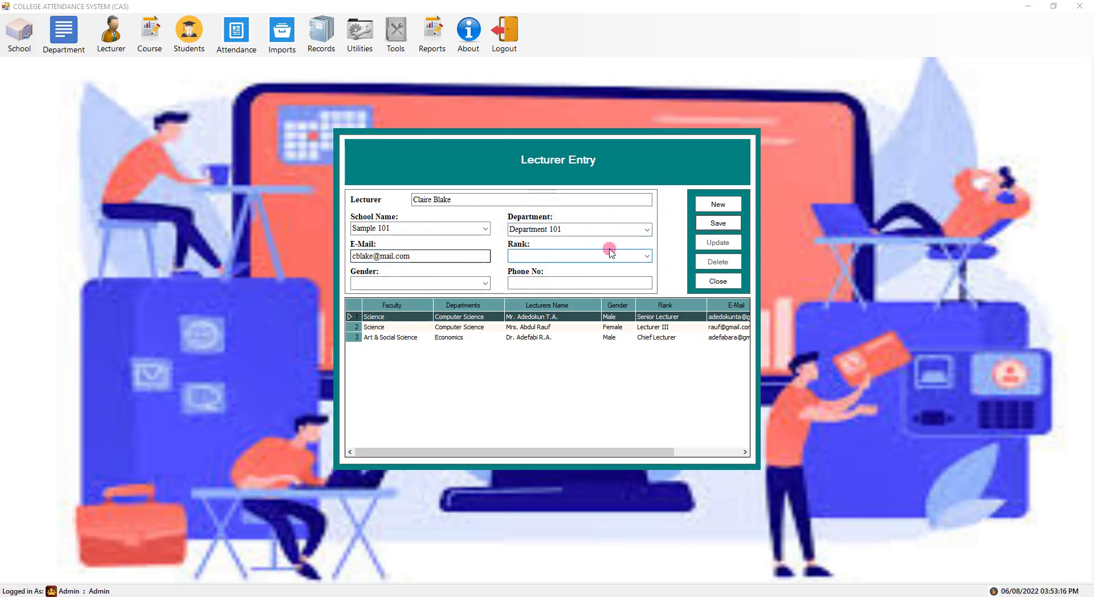
click(611, 253)
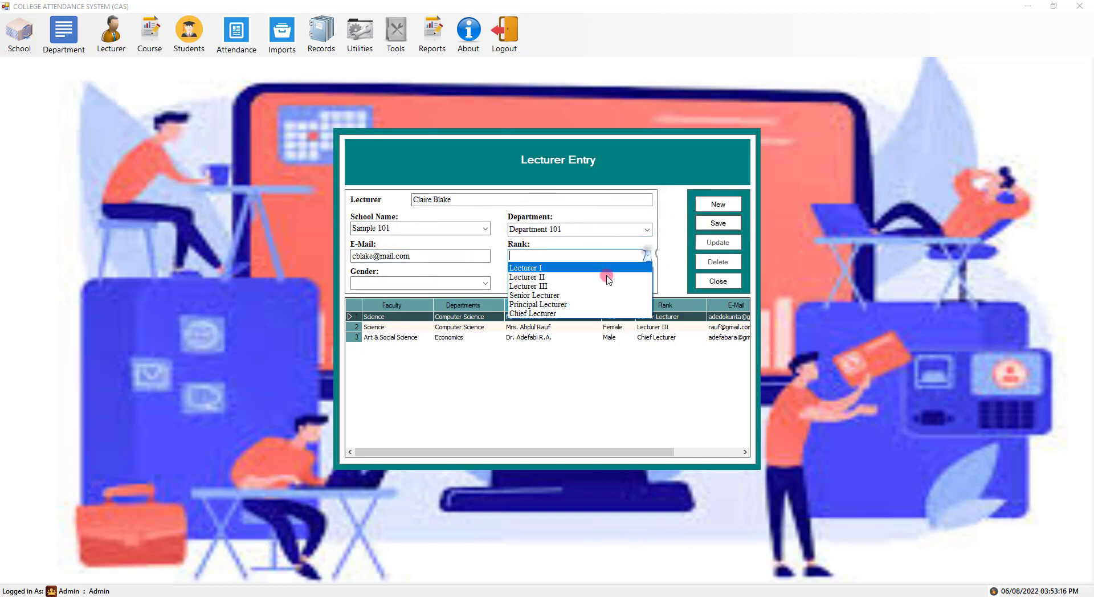
click(570, 272)
click(461, 285)
click(456, 299)
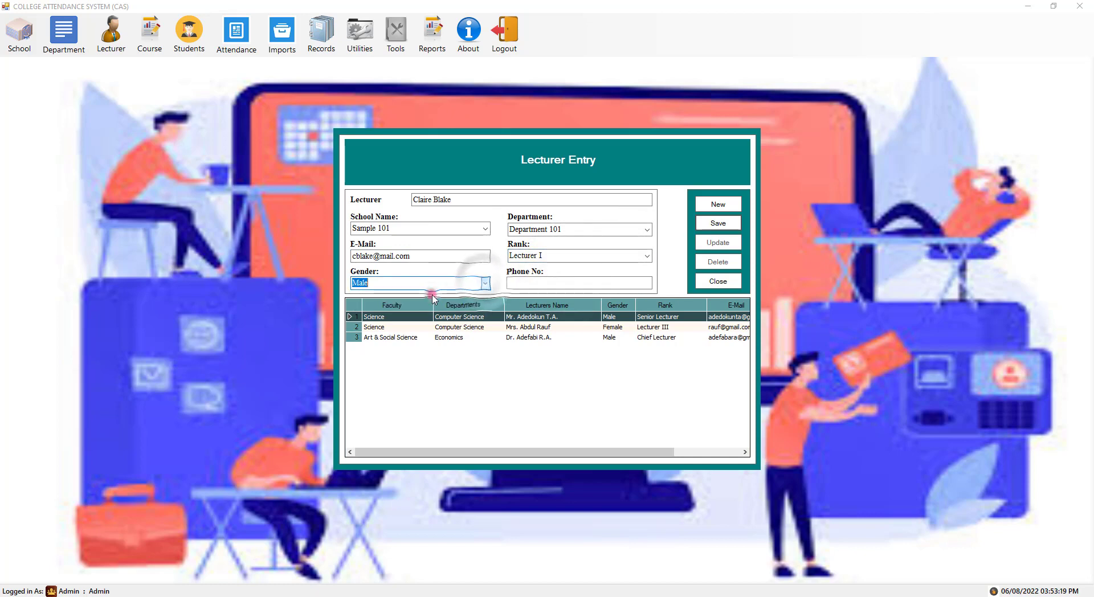
click(573, 283)
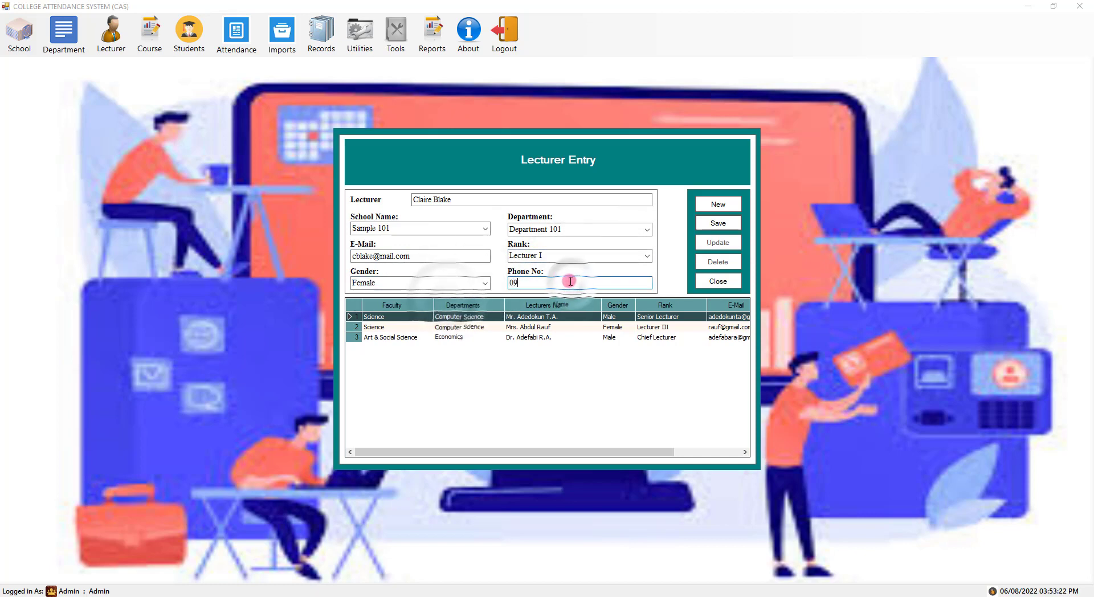
click(718, 225)
click(581, 342)
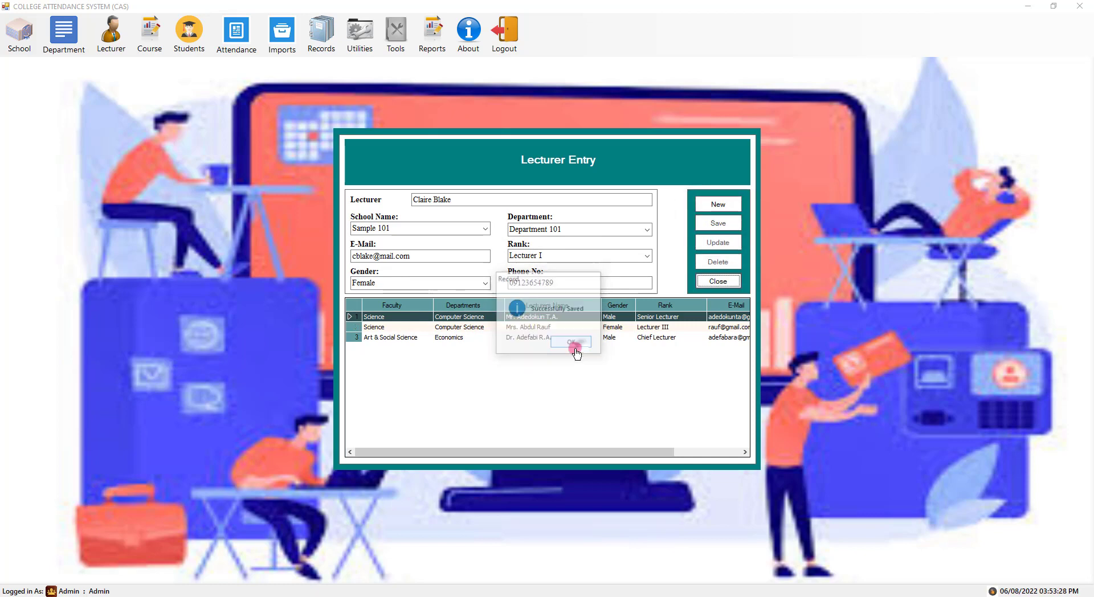
click(480, 199)
click(721, 204)
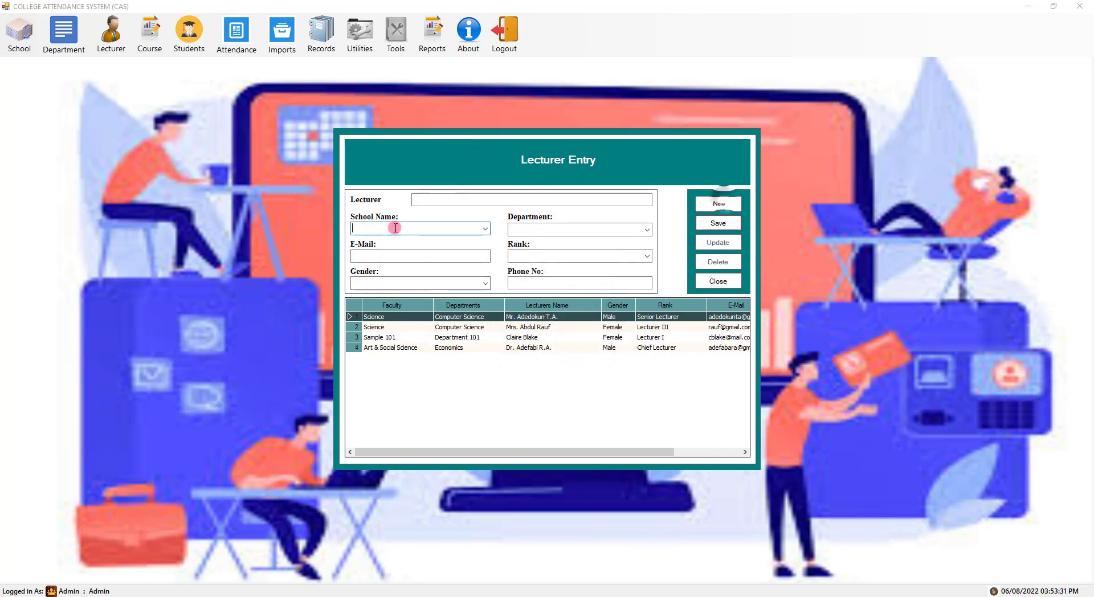
- Enter the next lecturer's full name with school Sample 101 and Department 101
click(444, 200)
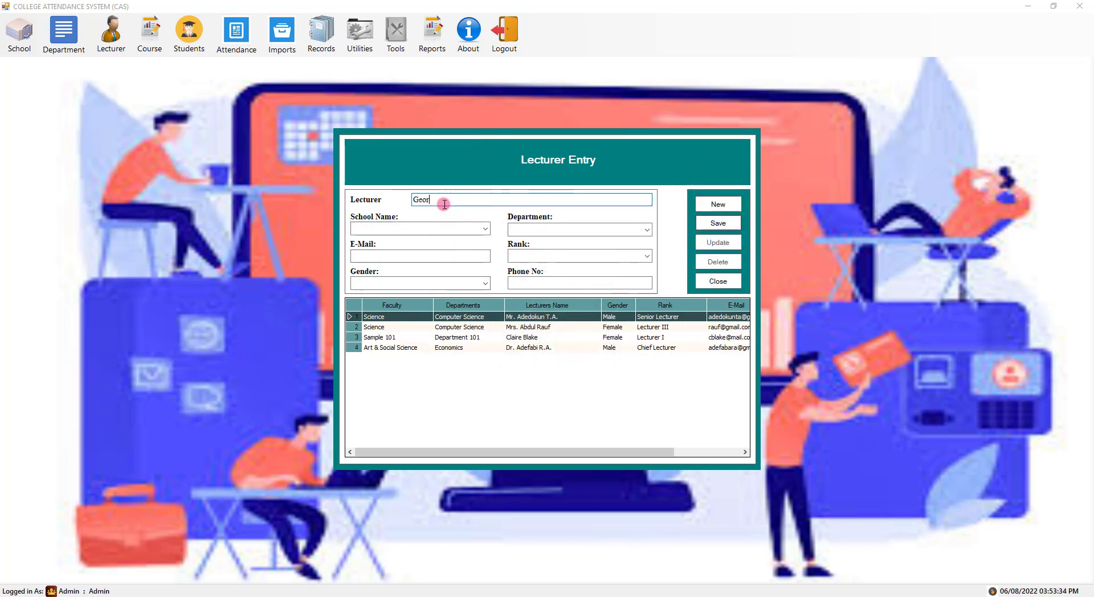
key(Tab)
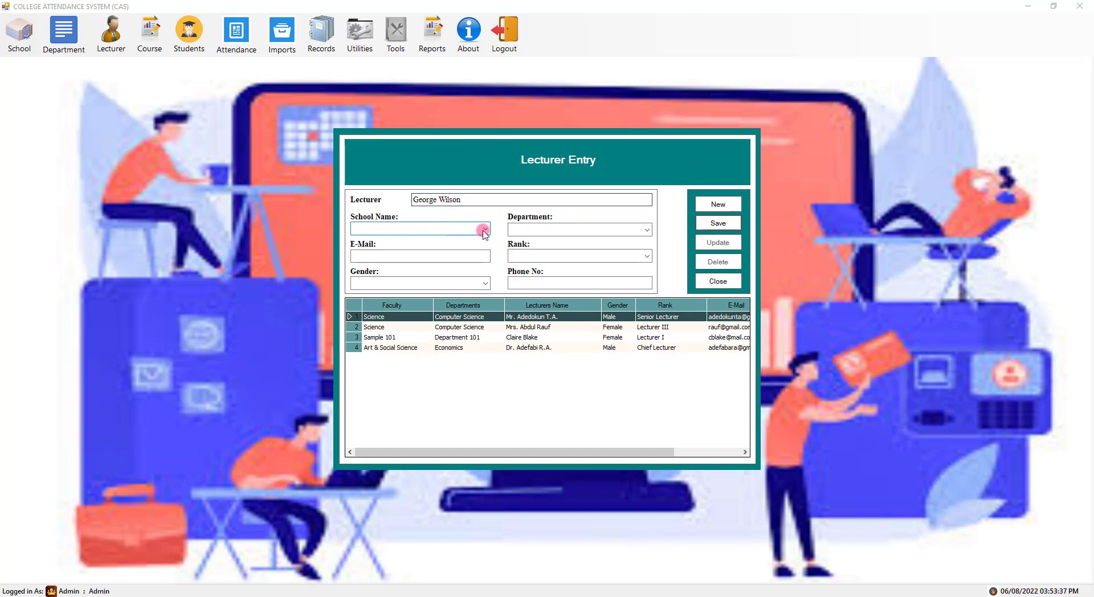
click(483, 229)
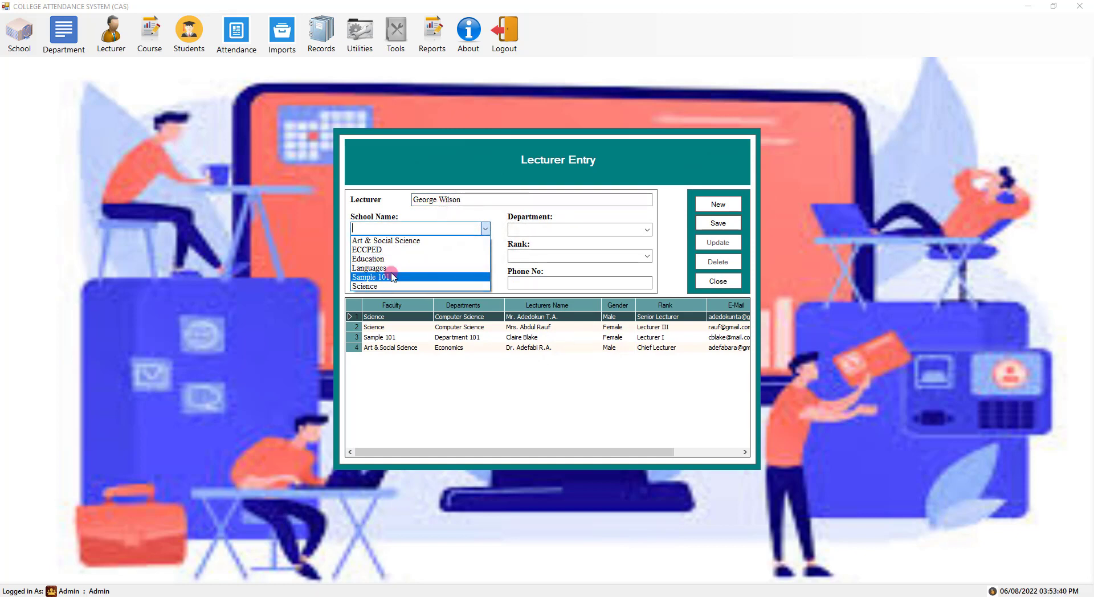
click(389, 277)
click(623, 230)
click(566, 243)
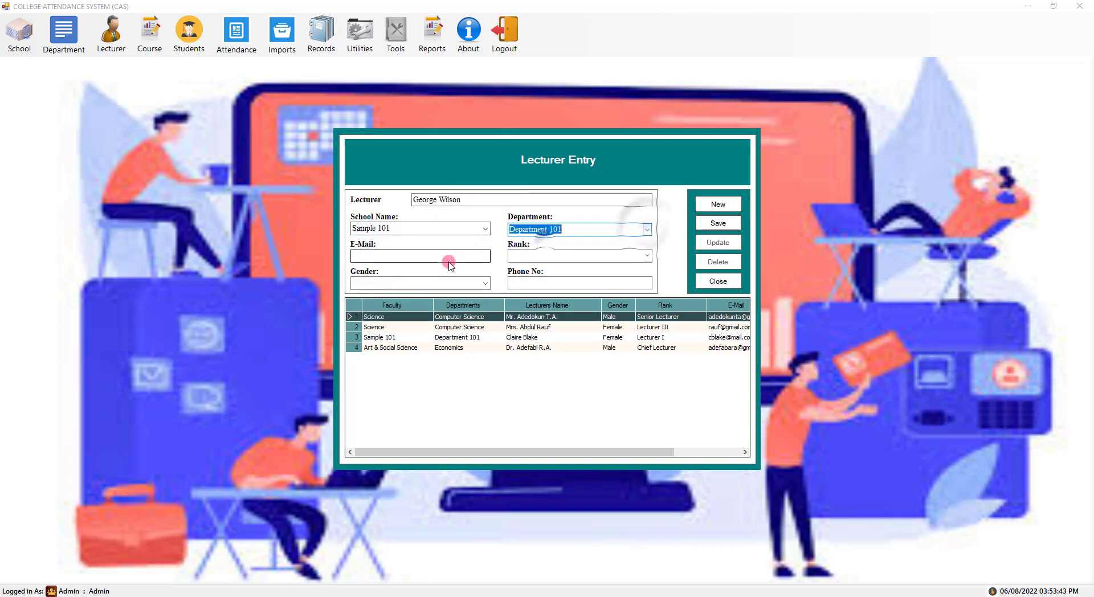
click(453, 256)
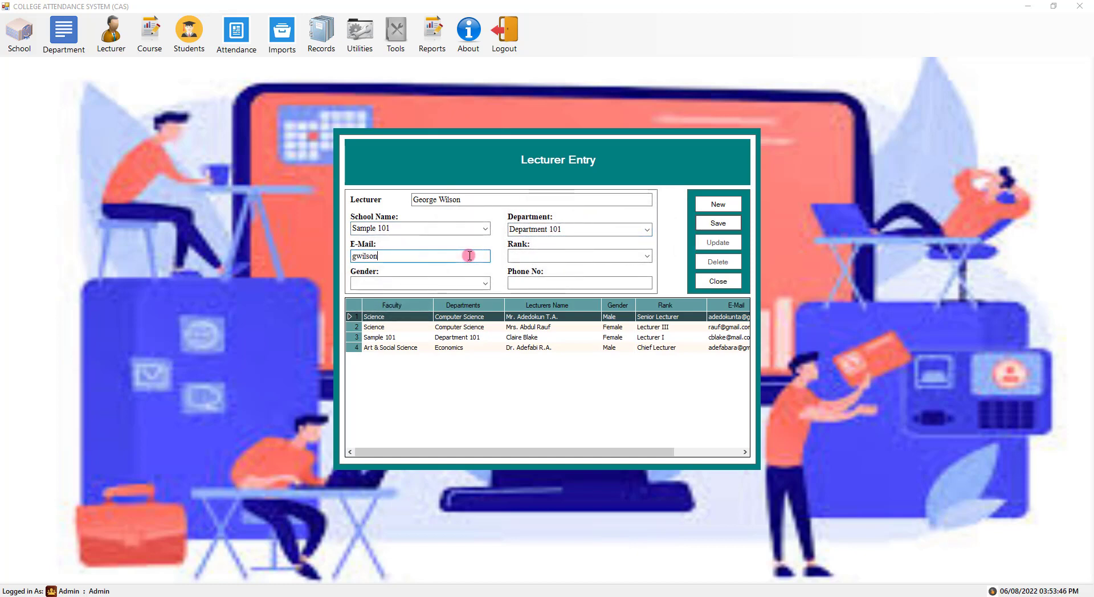
- Set rank Lecturer I, gender Male and phone number, save, and clear the form
click(639, 255)
click(567, 269)
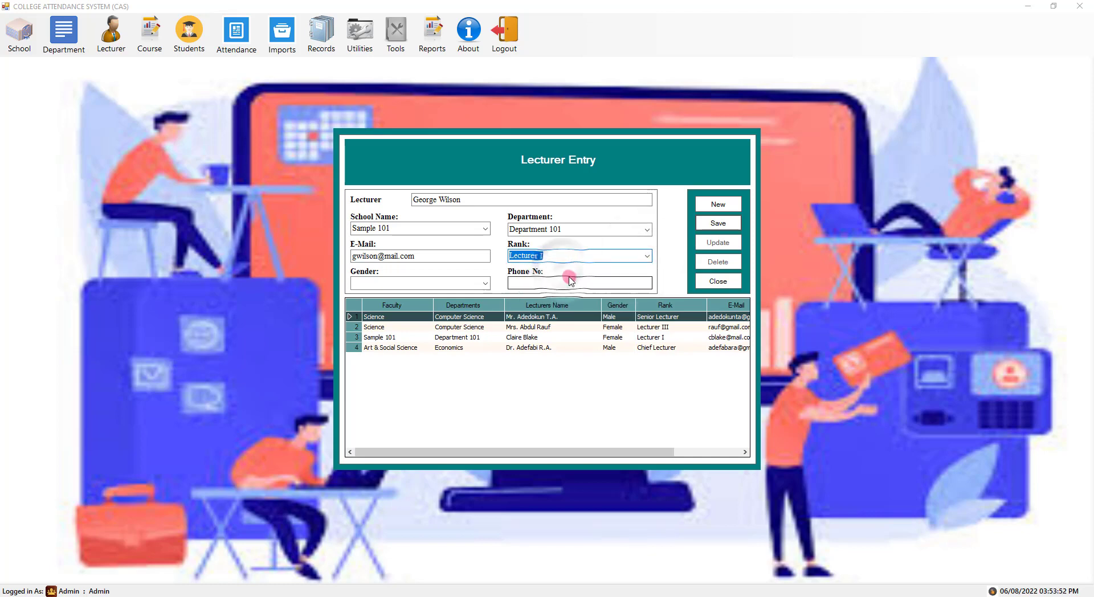
click(484, 283)
click(413, 292)
click(602, 282)
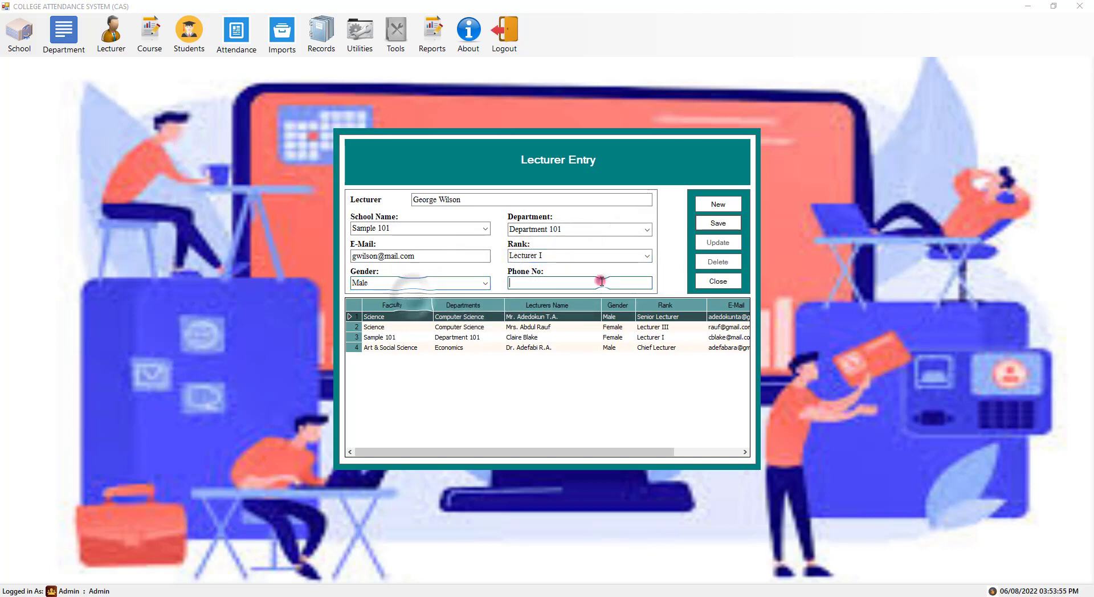
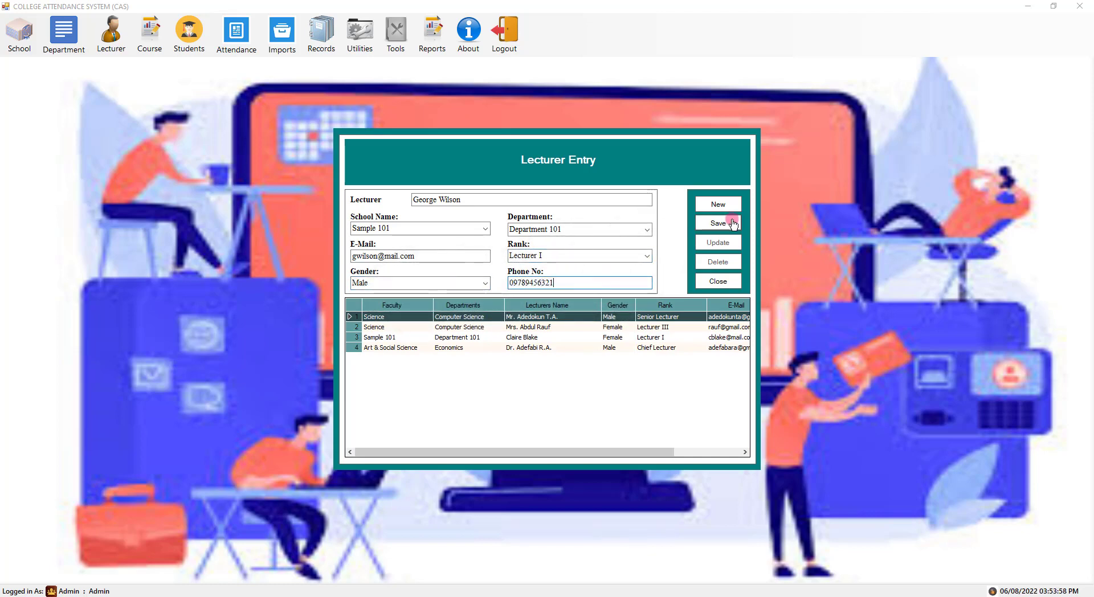
click(733, 224)
click(571, 342)
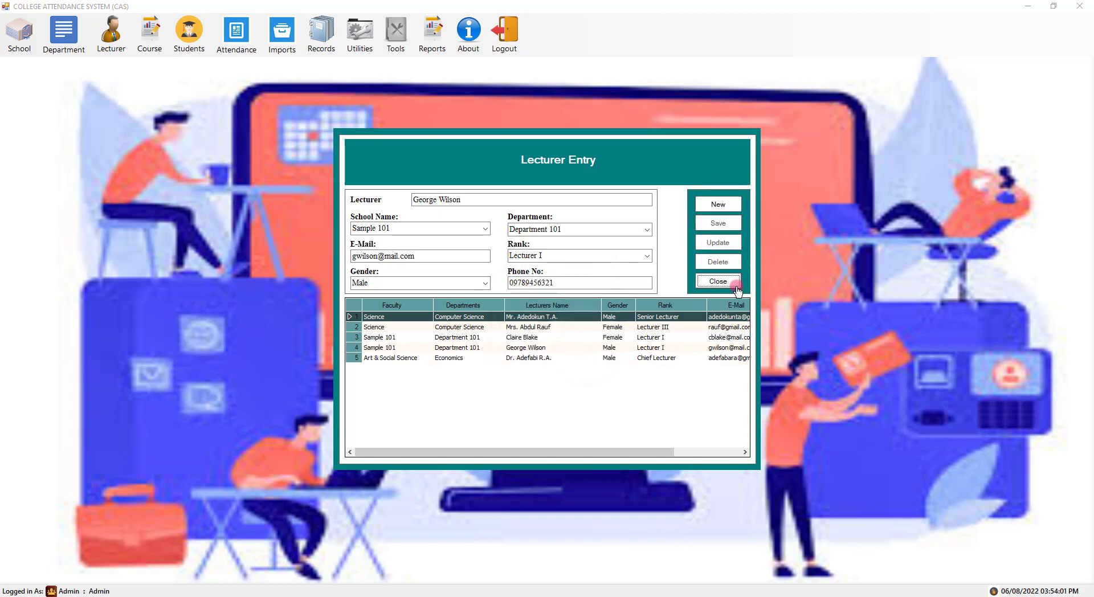
click(719, 205)
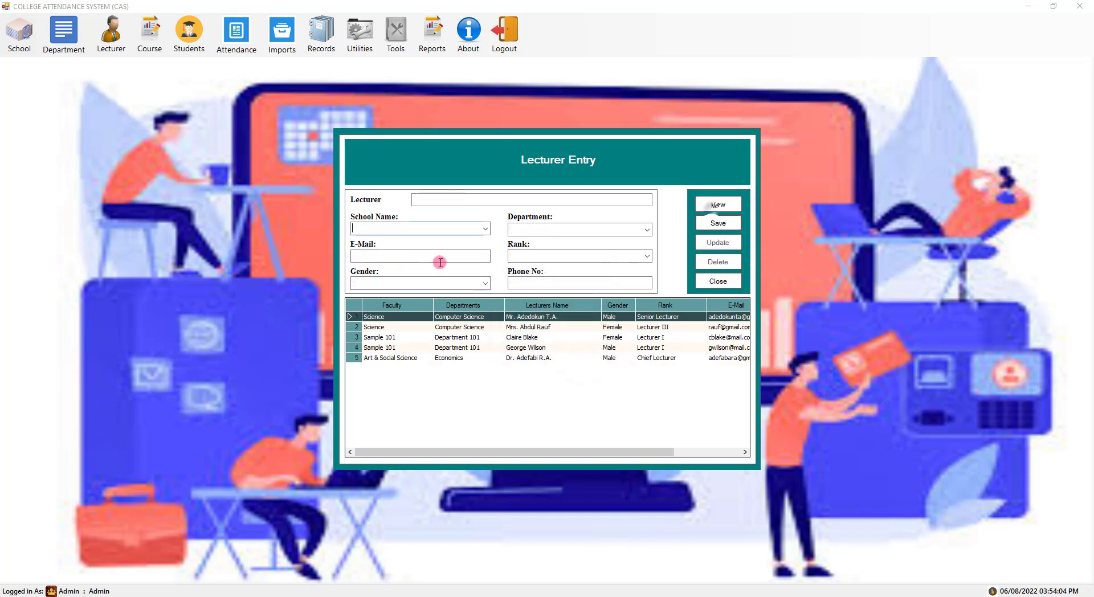
- Start a second lecturer in Sample 101 / Department 101 and enter the e-mail address
click(441, 202)
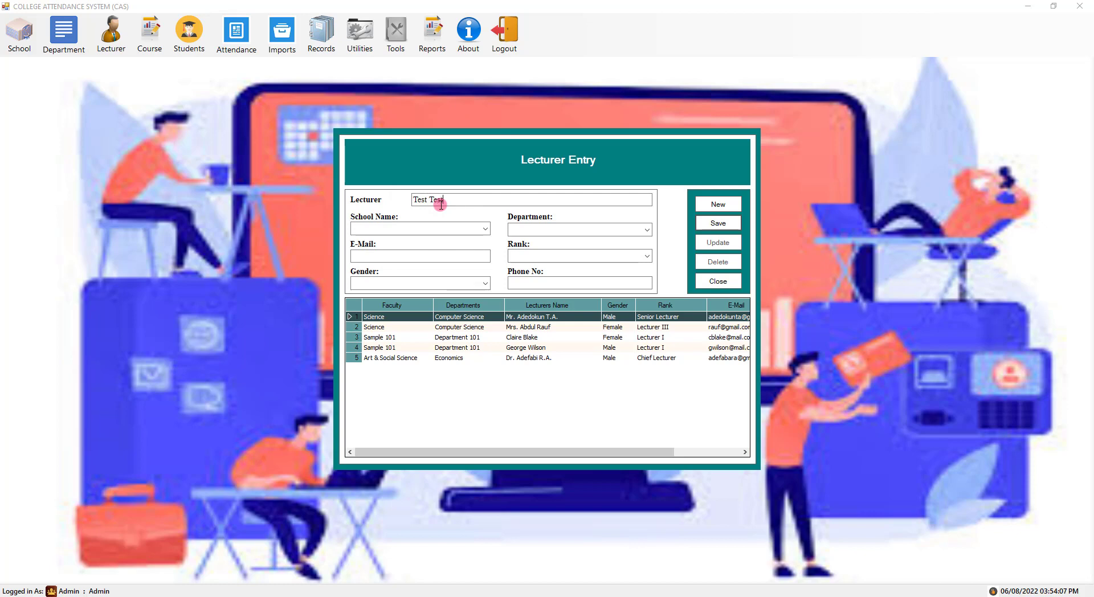
click(451, 226)
click(427, 279)
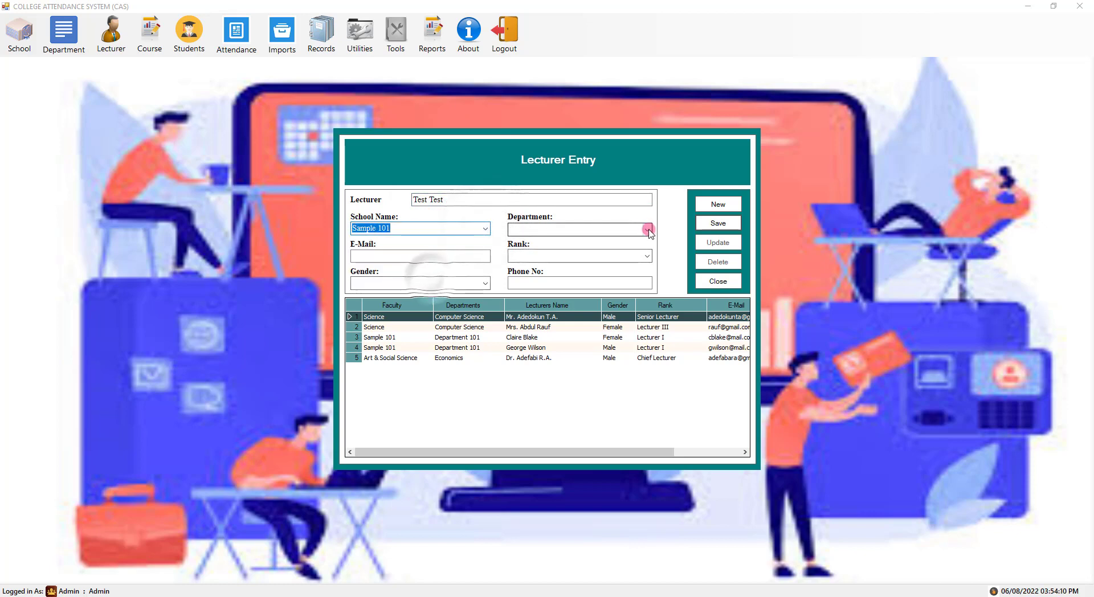
click(647, 230)
click(546, 243)
click(442, 256)
text(test@mail.com)
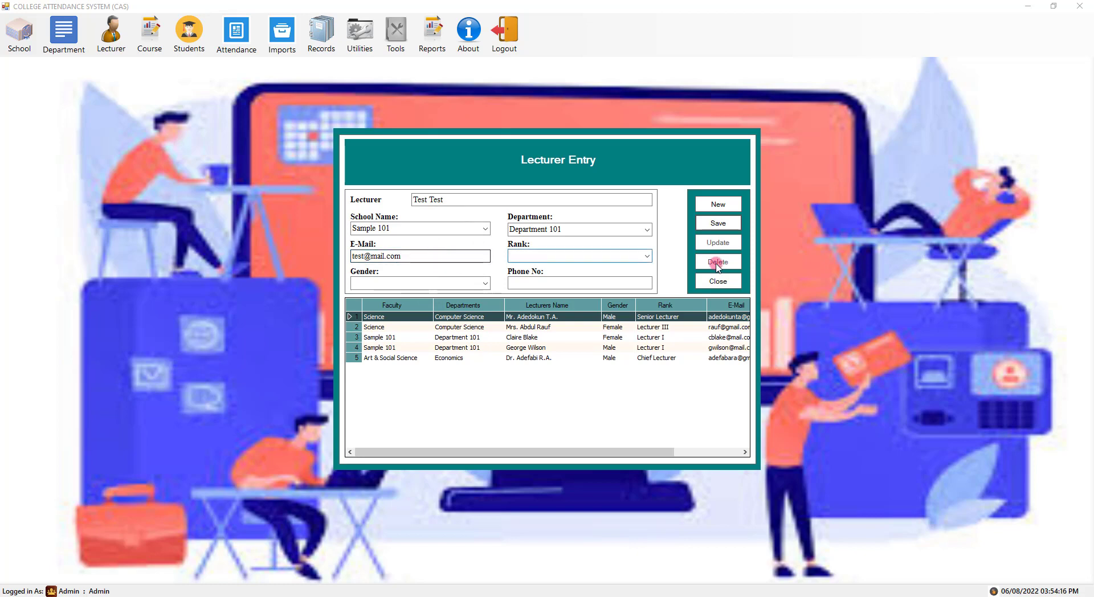
- Set rank Chief Lecturer, gender Female and phone number, then save the lecturer
click(648, 256)
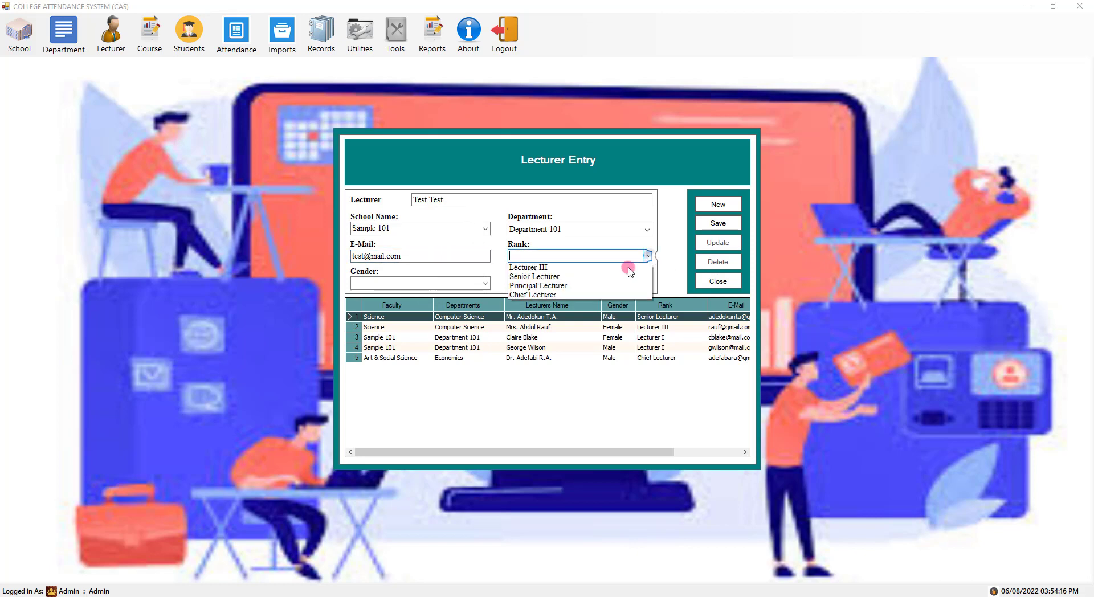
click(562, 311)
click(485, 283)
click(453, 305)
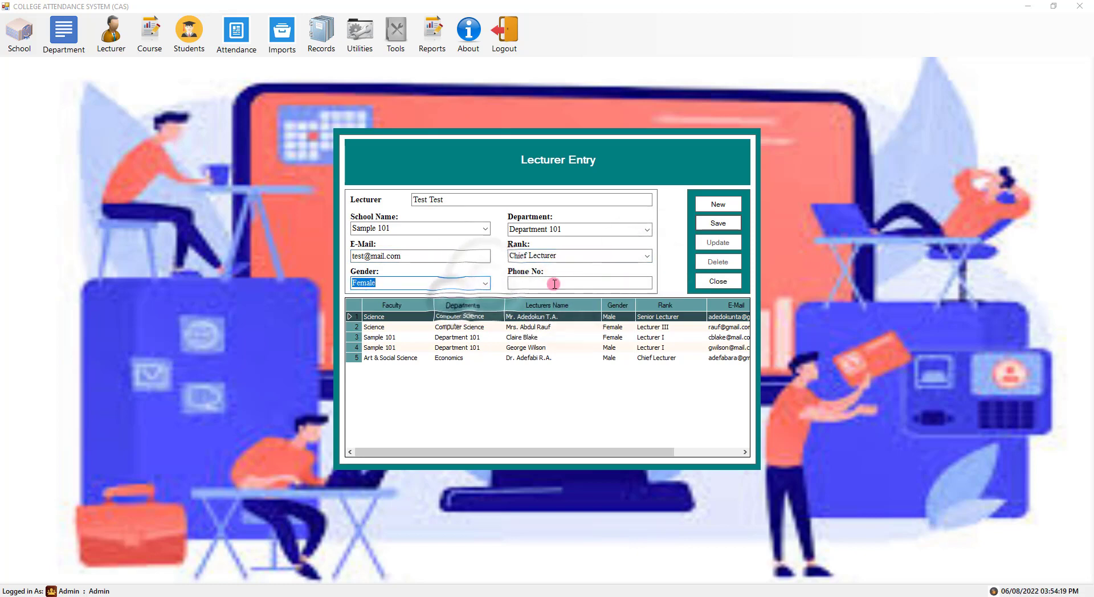
click(570, 284)
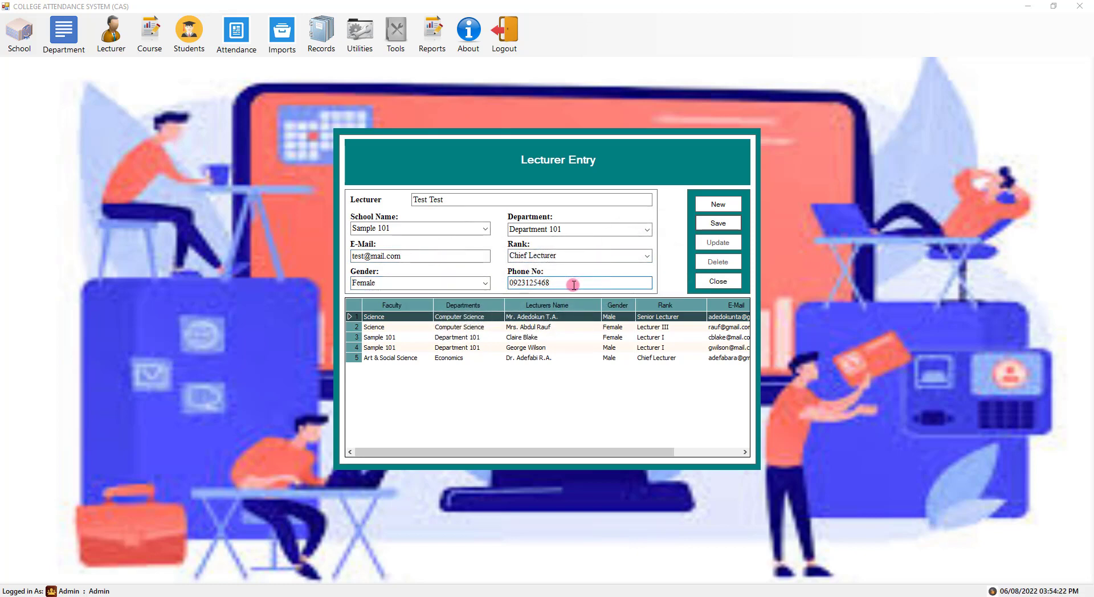
click(732, 229)
click(567, 342)
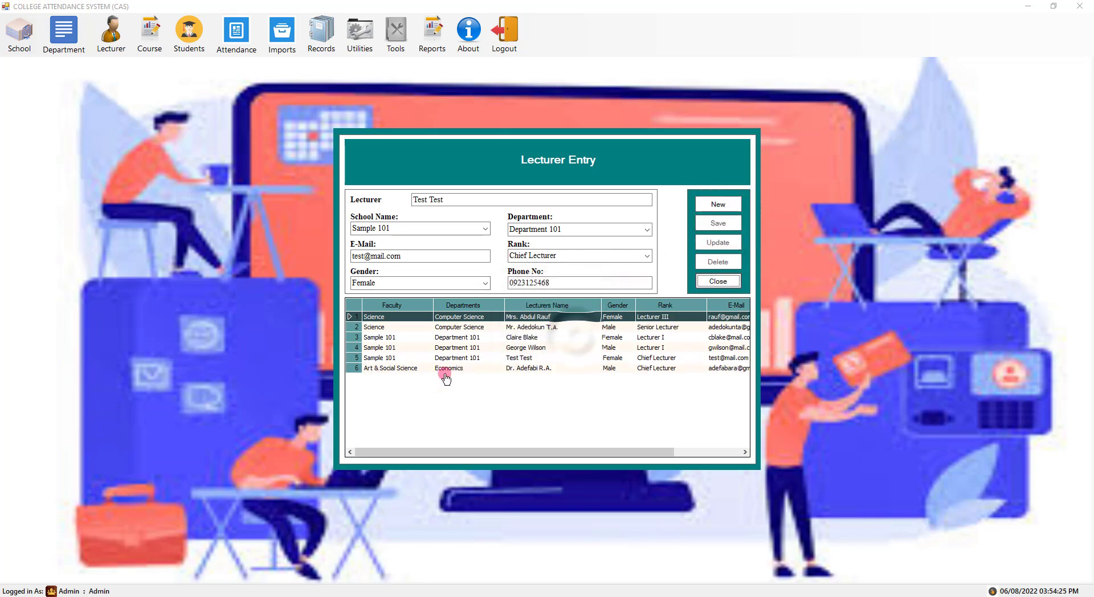
click(603, 358)
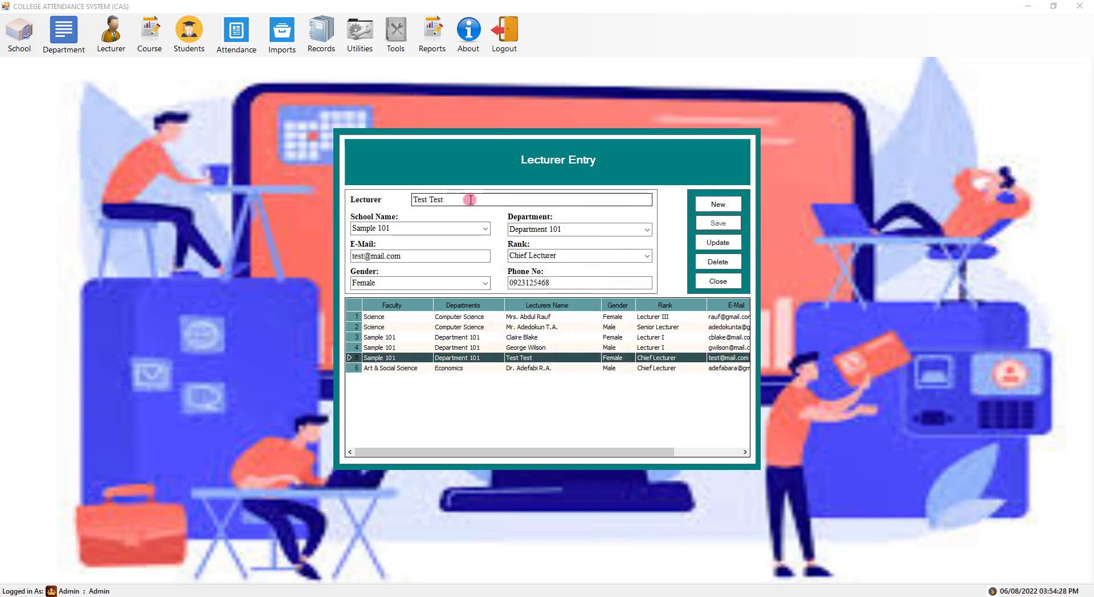
- Change the test lecturer's rank to Lecturer III and update the record
click(573, 256)
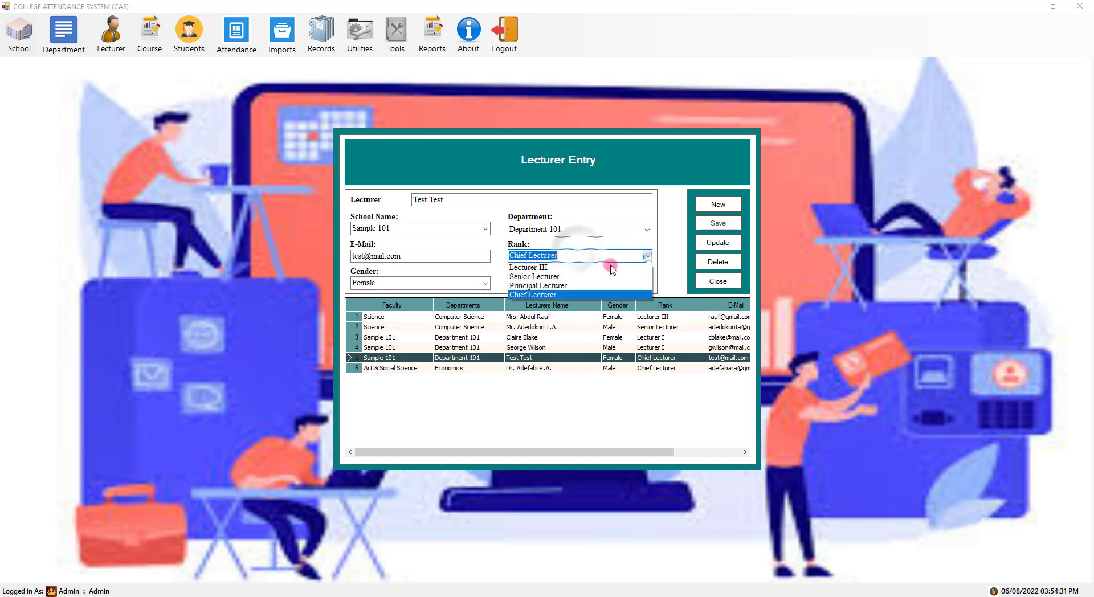
click(556, 287)
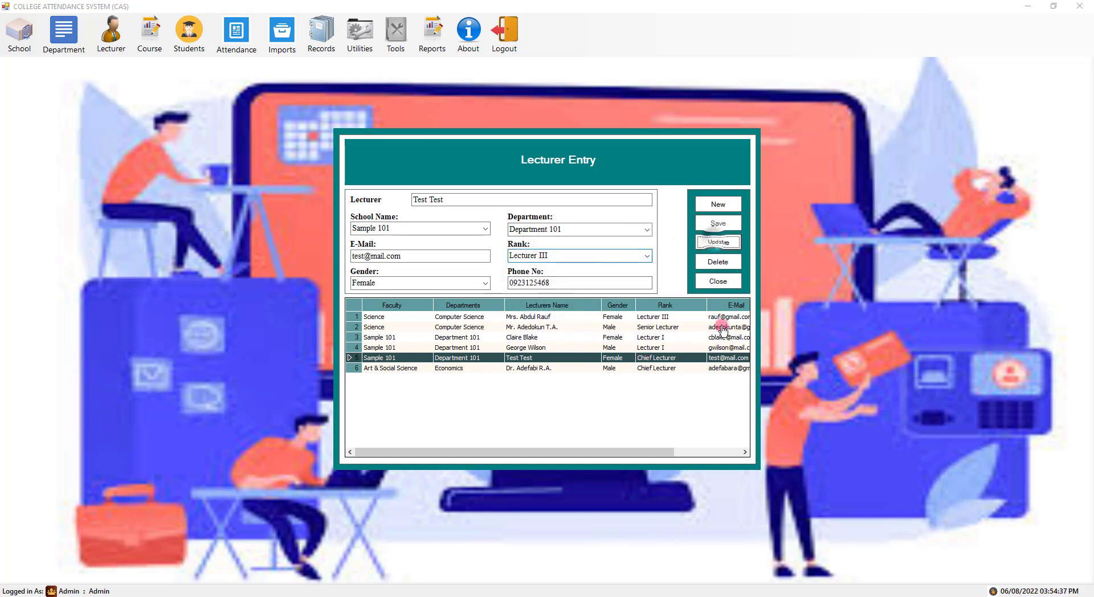
click(570, 344)
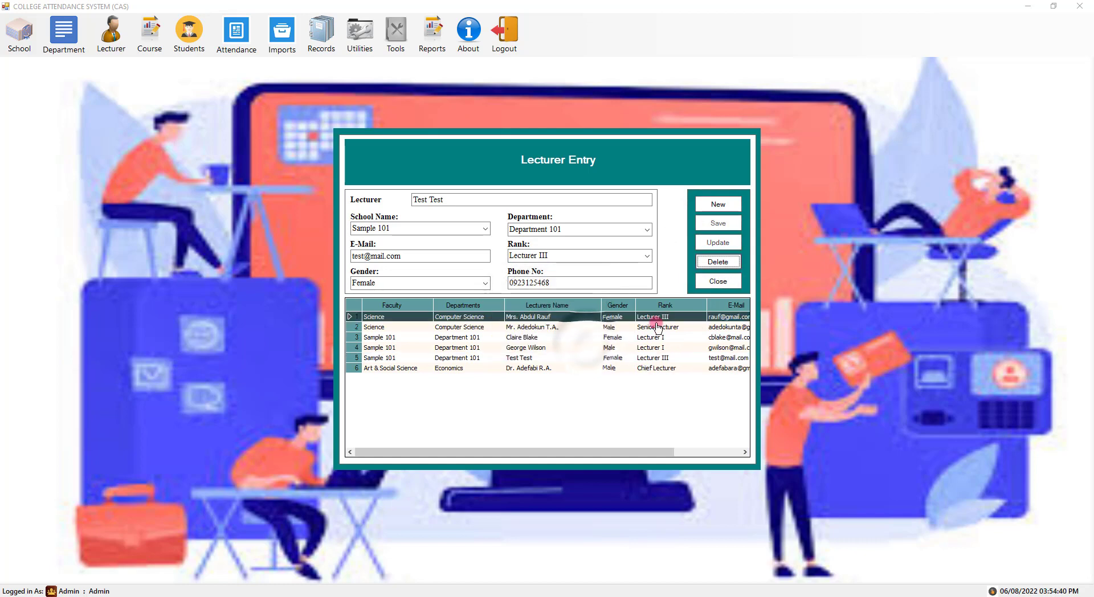
- Delete the test lecturer record and close Lecturer Entry
click(516, 360)
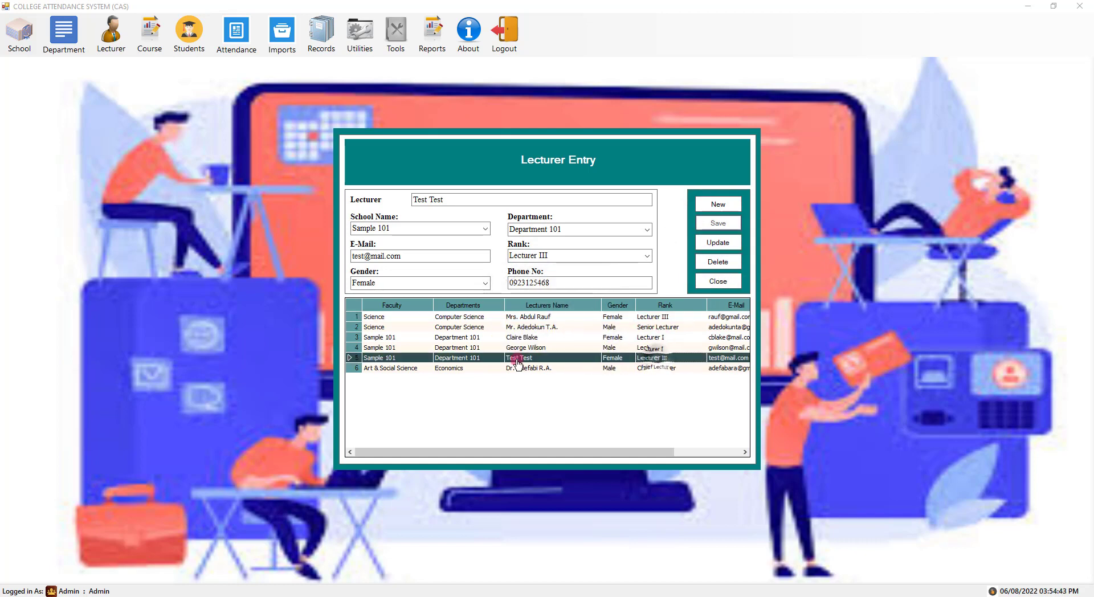
click(719, 261)
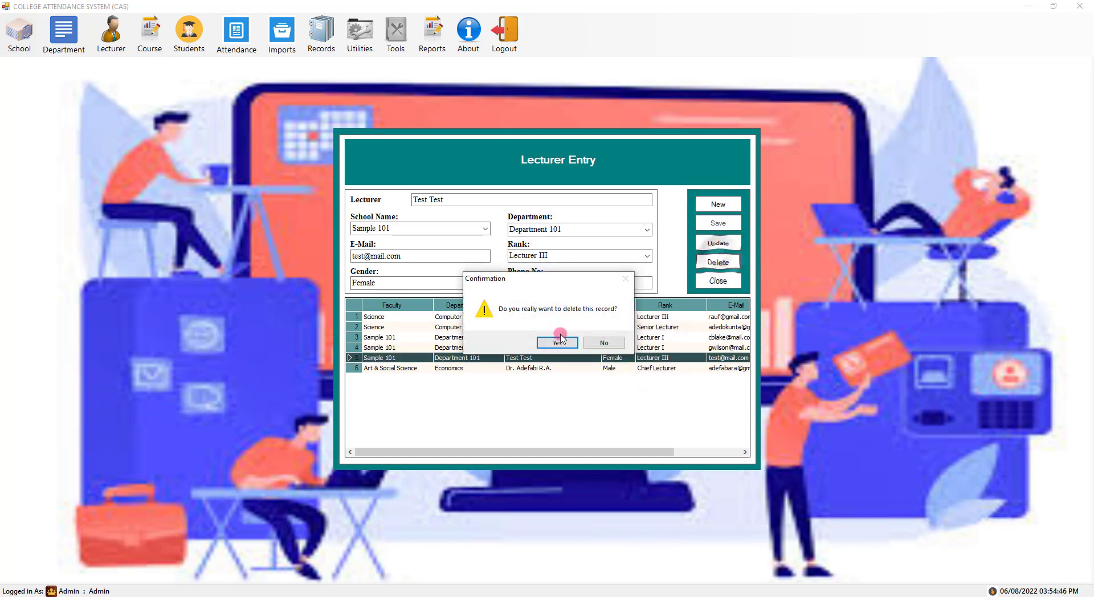
click(560, 340)
click(570, 356)
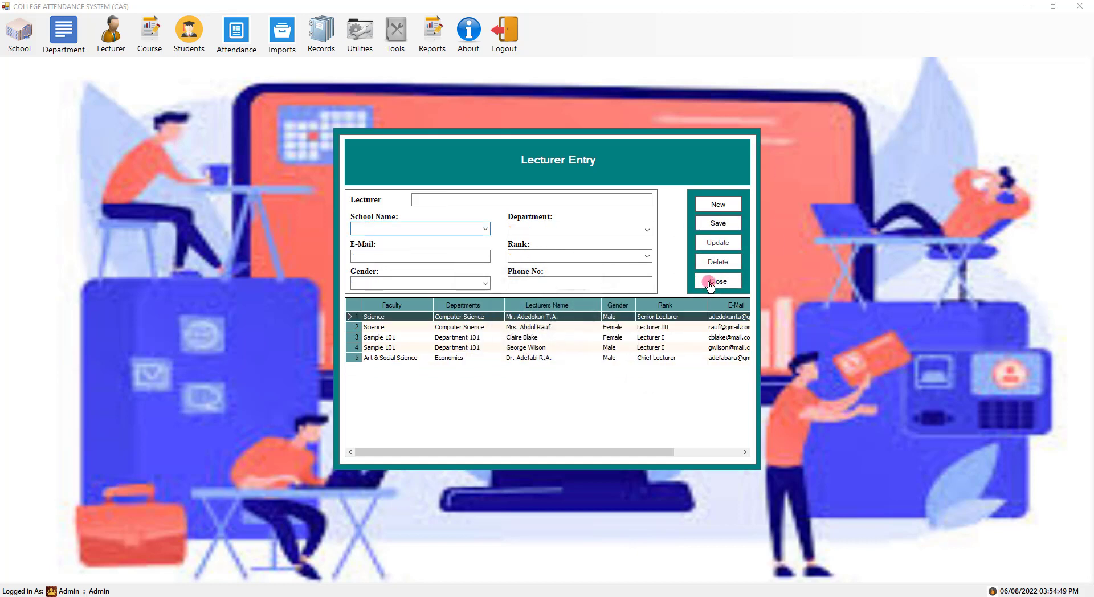
click(717, 282)
- Start Course 101 in Course Registration under school Sample 101 and Department 101
click(64, 35)
click(149, 34)
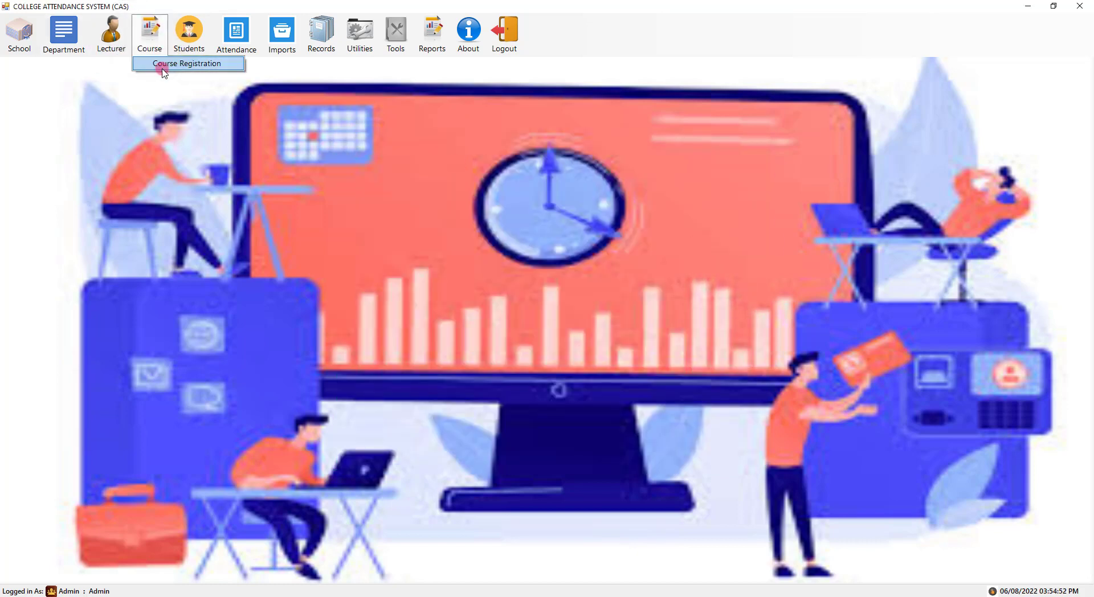
click(165, 65)
click(492, 202)
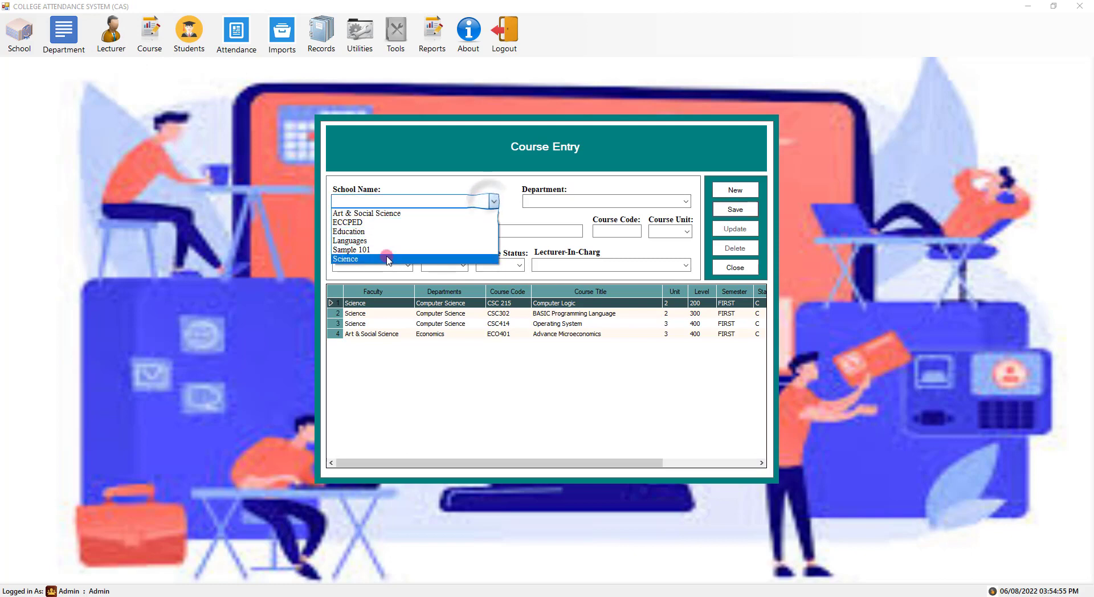
click(379, 261)
click(664, 208)
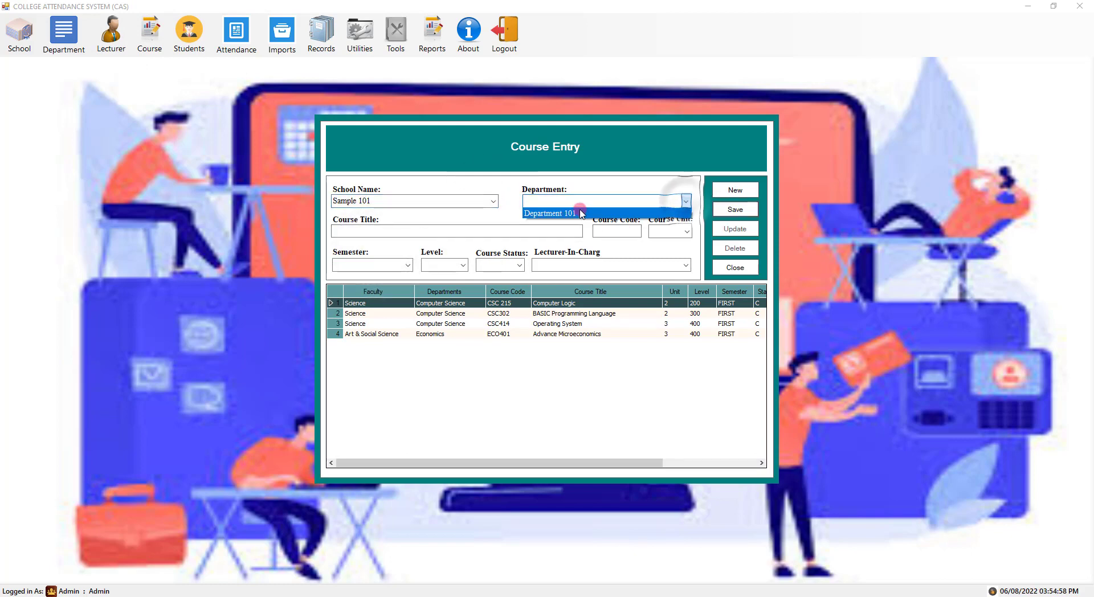
click(643, 212)
click(374, 232)
text(Course 101)
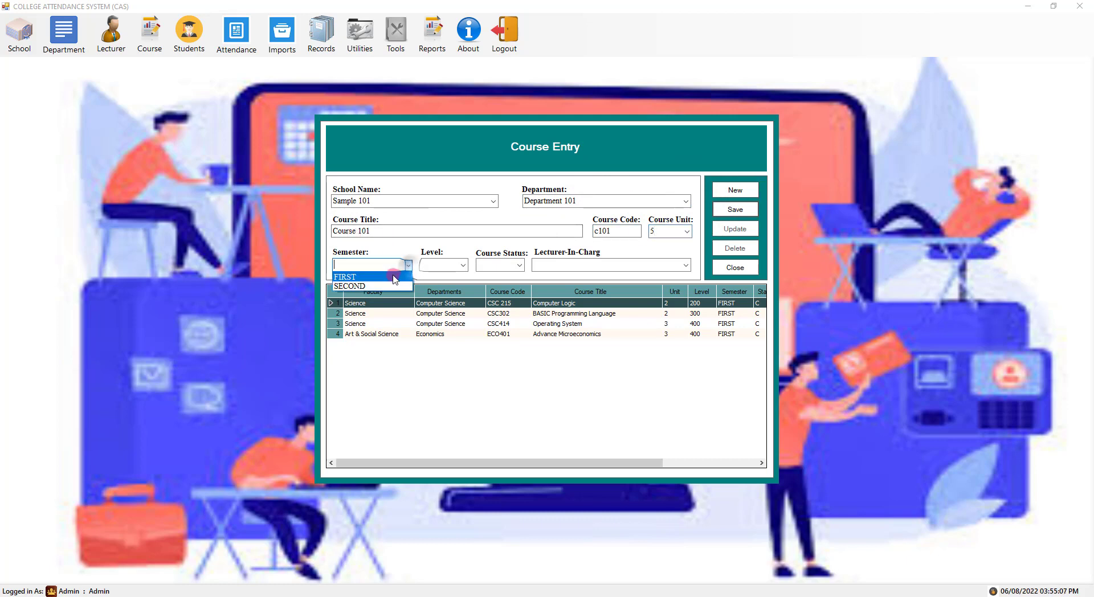
- Set FIRST semester, level 100, status C and a lecturer in charge, then save the course
click(395, 278)
click(463, 265)
click(445, 277)
click(519, 265)
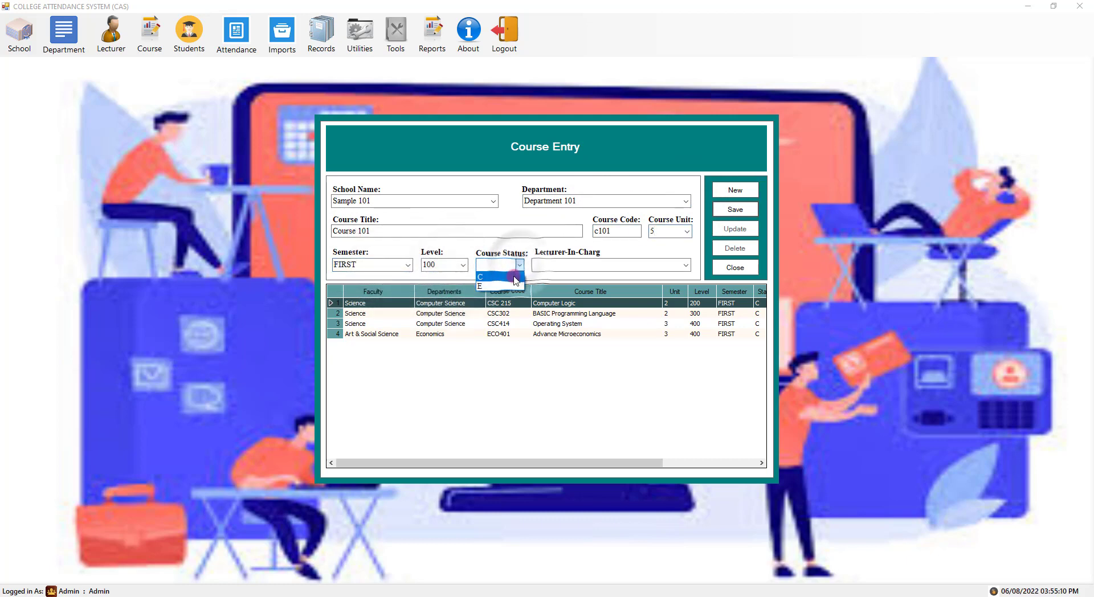
click(490, 277)
click(678, 265)
click(562, 276)
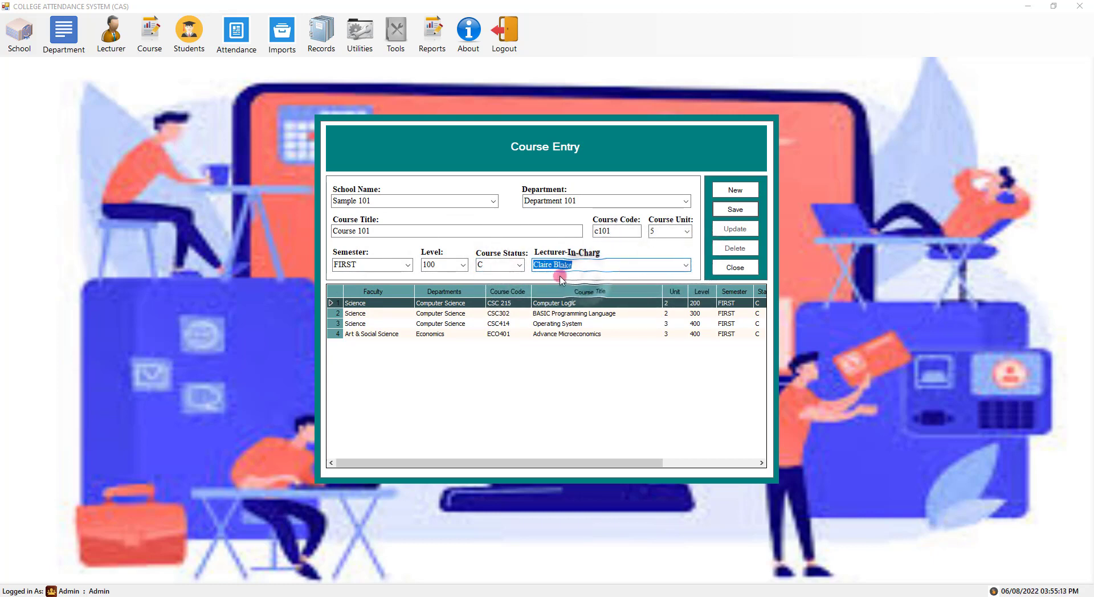
click(734, 210)
click(566, 342)
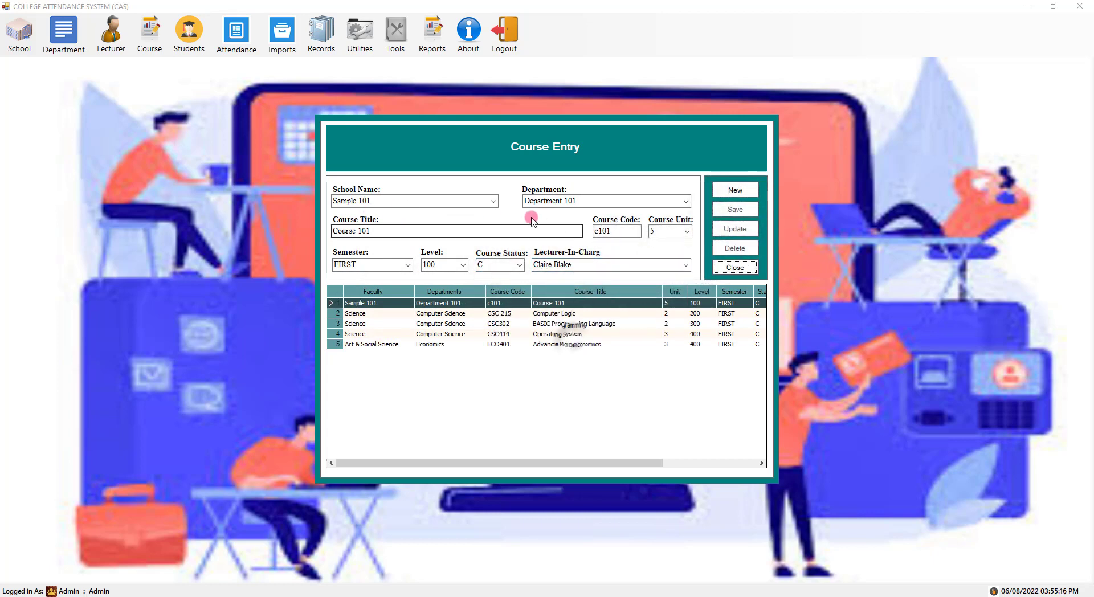
click(735, 190)
- Start Course 102 (C102) under school Sample 101 and Department 101
click(487, 201)
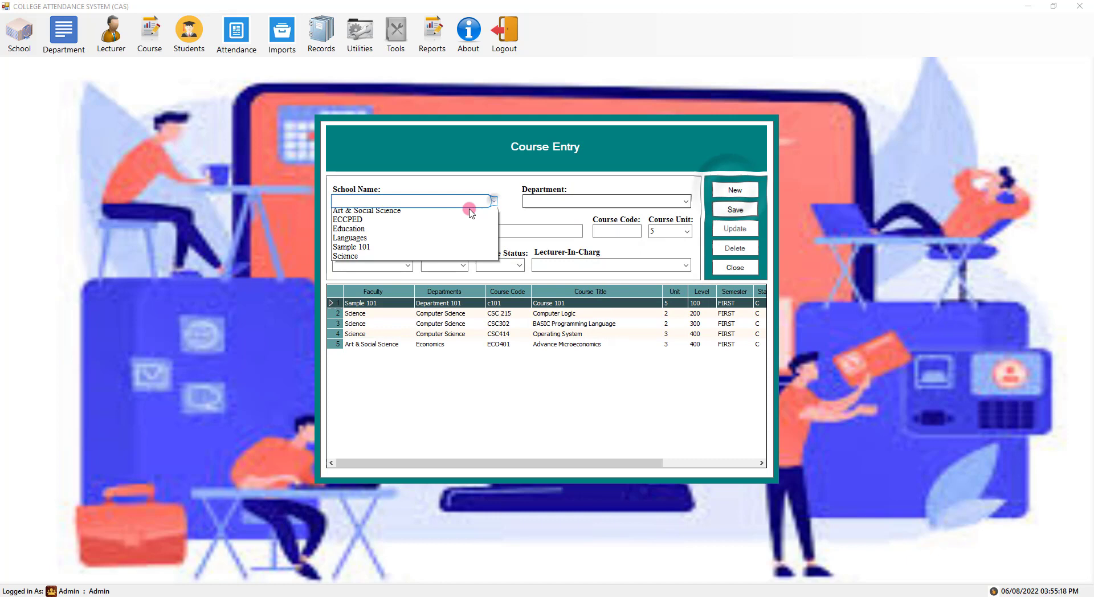
click(449, 250)
click(686, 201)
click(557, 212)
click(414, 232)
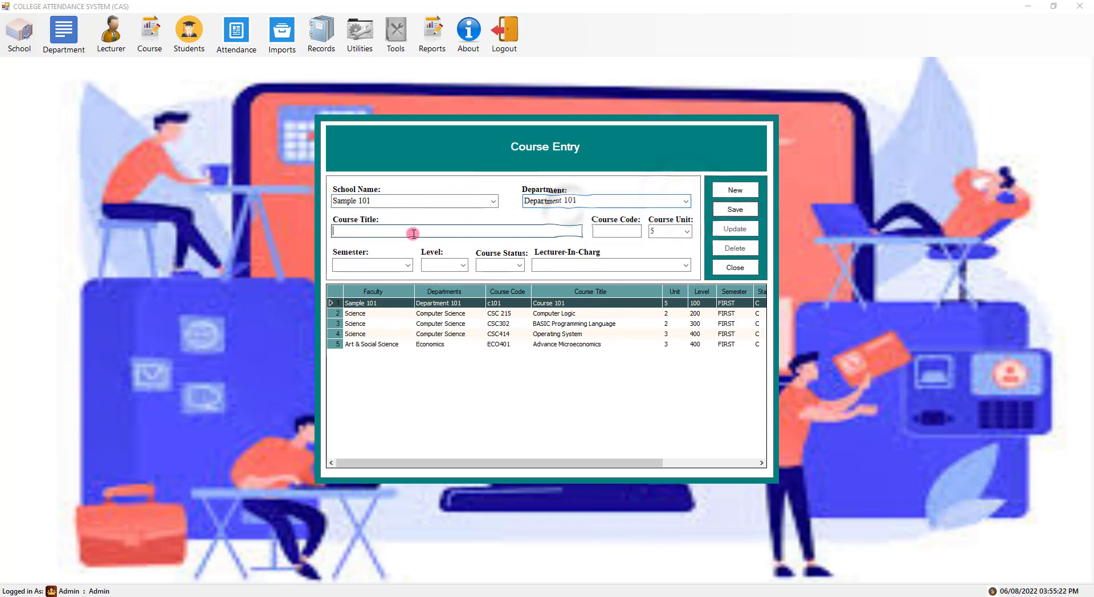
text(Course 102)
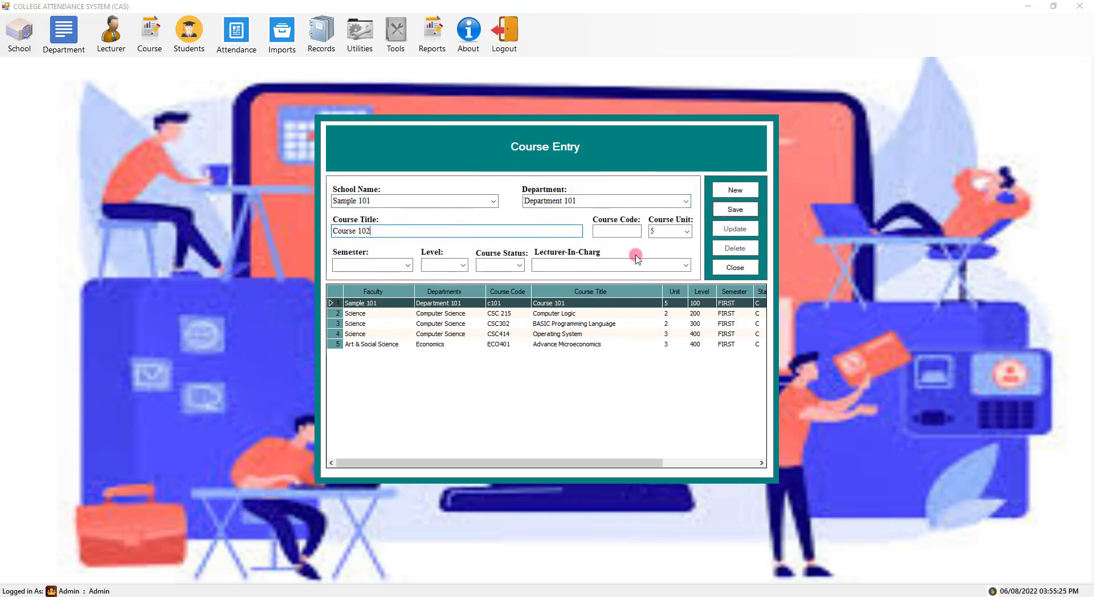
text(c102)
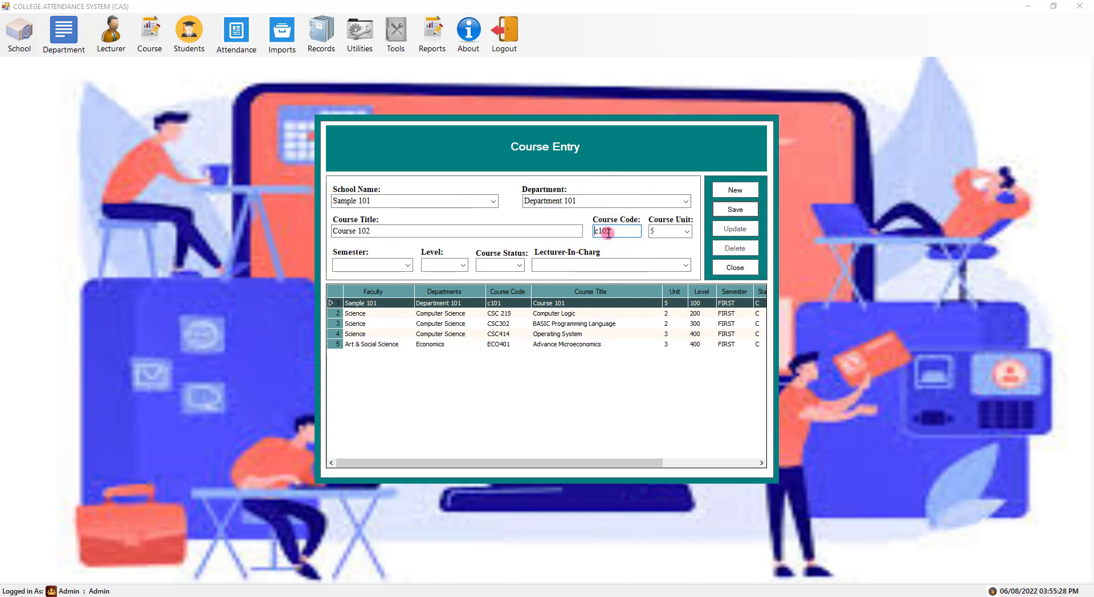
- Give Course 102 FIRST semester, level 100, status C and the second lecturer, then save it
click(340, 266)
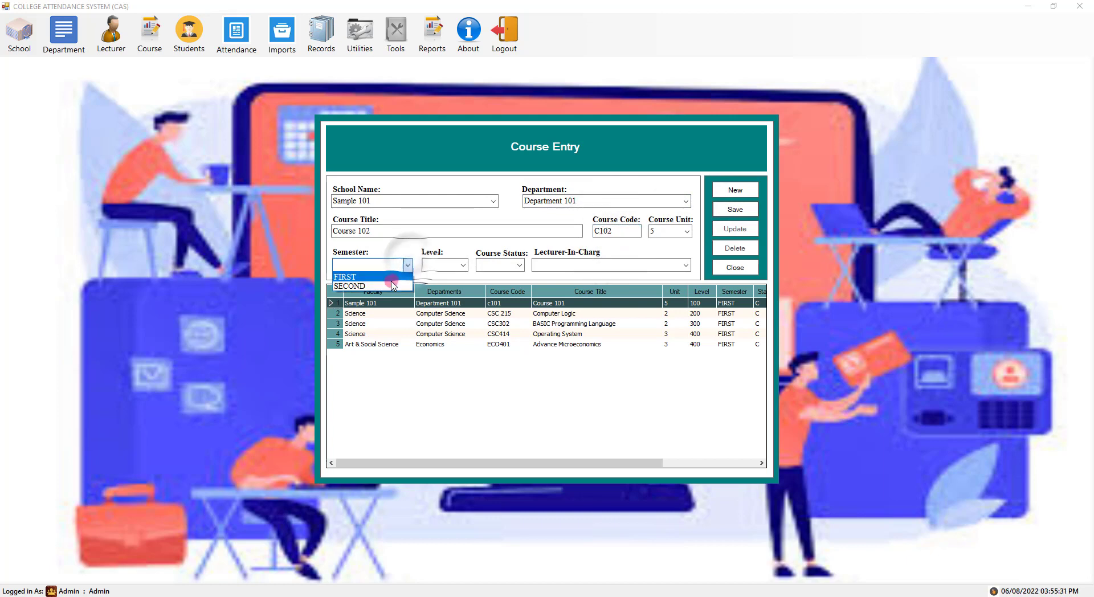
click(342, 275)
click(464, 265)
click(469, 278)
click(499, 265)
click(487, 274)
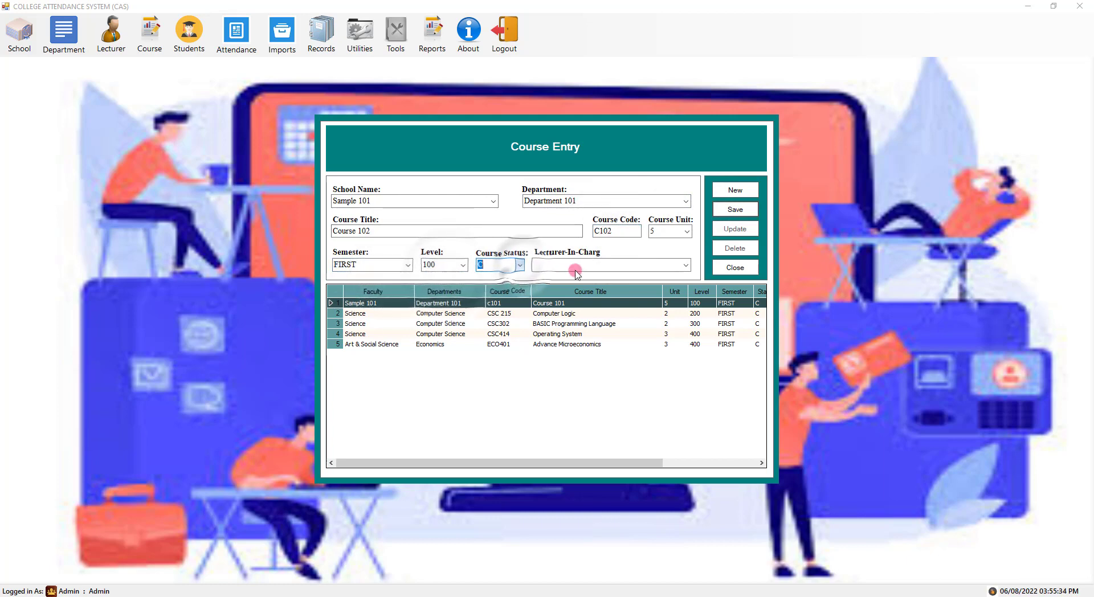
click(686, 265)
click(576, 286)
click(733, 209)
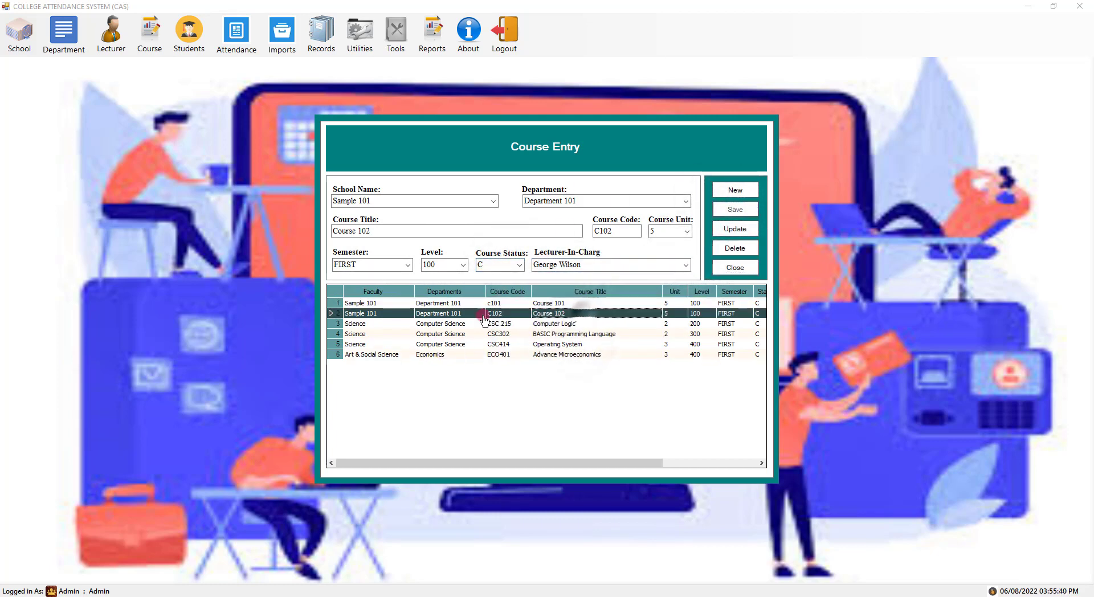
- Change Course 101's code to C101, update it, and close Course Entry
click(558, 304)
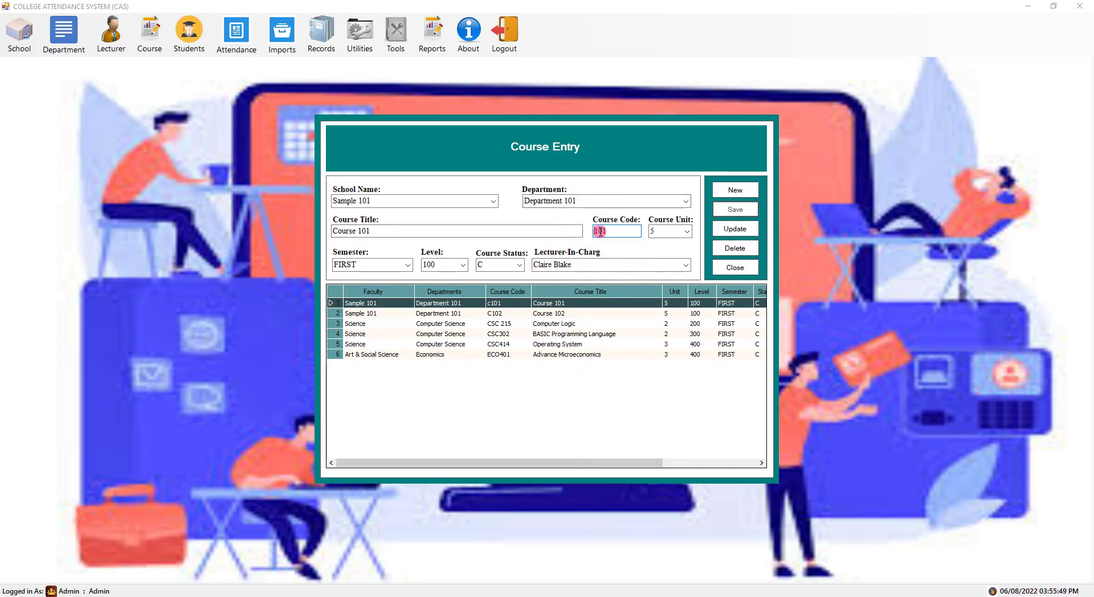
click(747, 229)
click(649, 344)
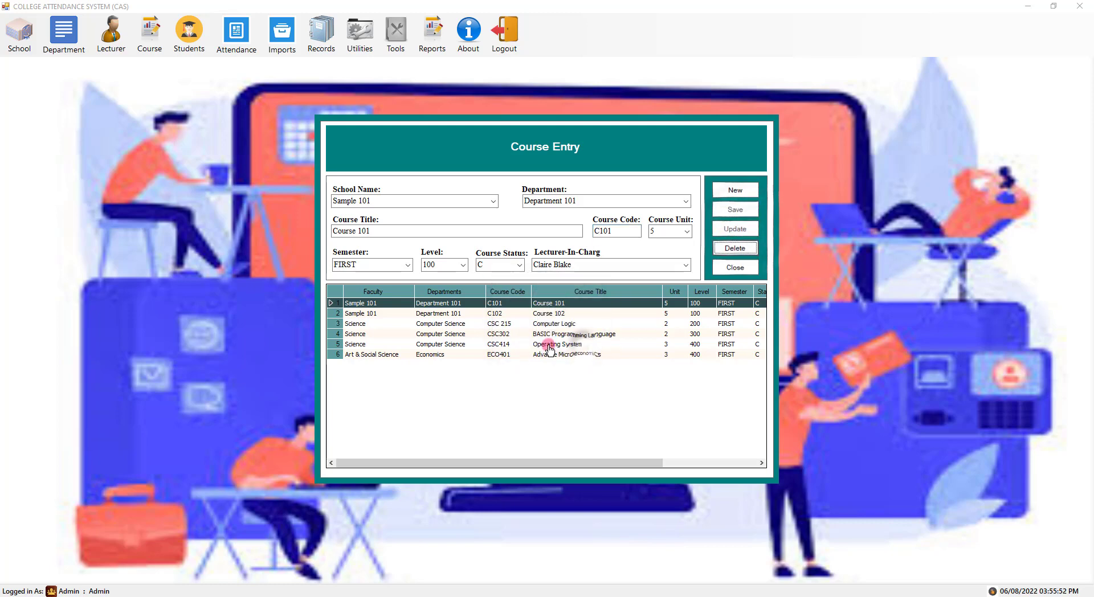
click(545, 305)
mouse_move(640, 464)
mouse_down()
mouse_move(723, 464)
mouse_move(635, 451)
mouse_up()
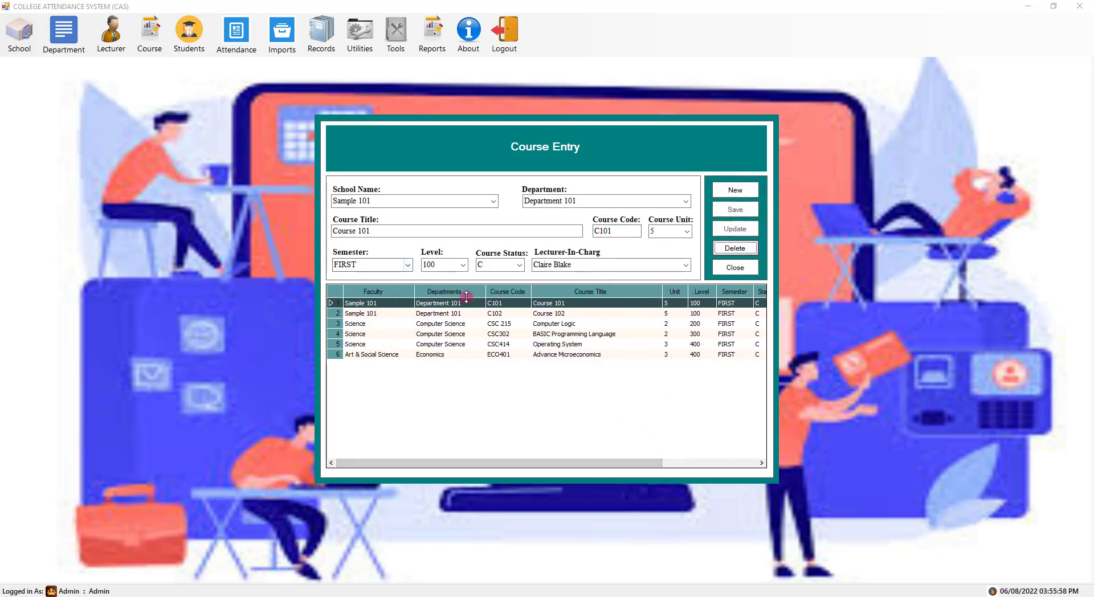
click(735, 268)
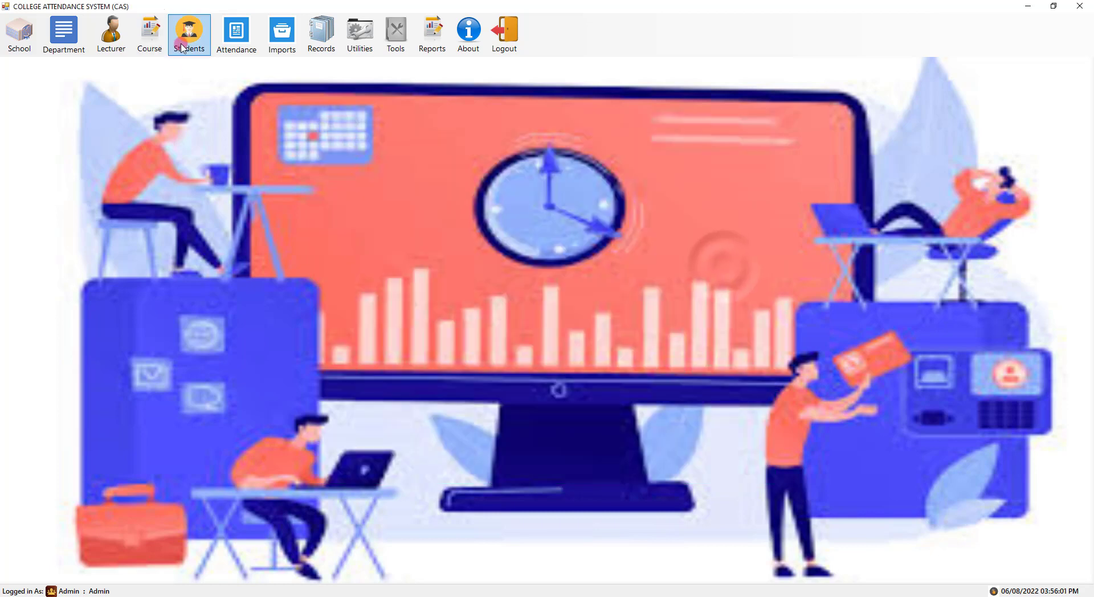
- In Student Entry, choose school Sample 101, Department 101 and course of study Sample Only
click(189, 35)
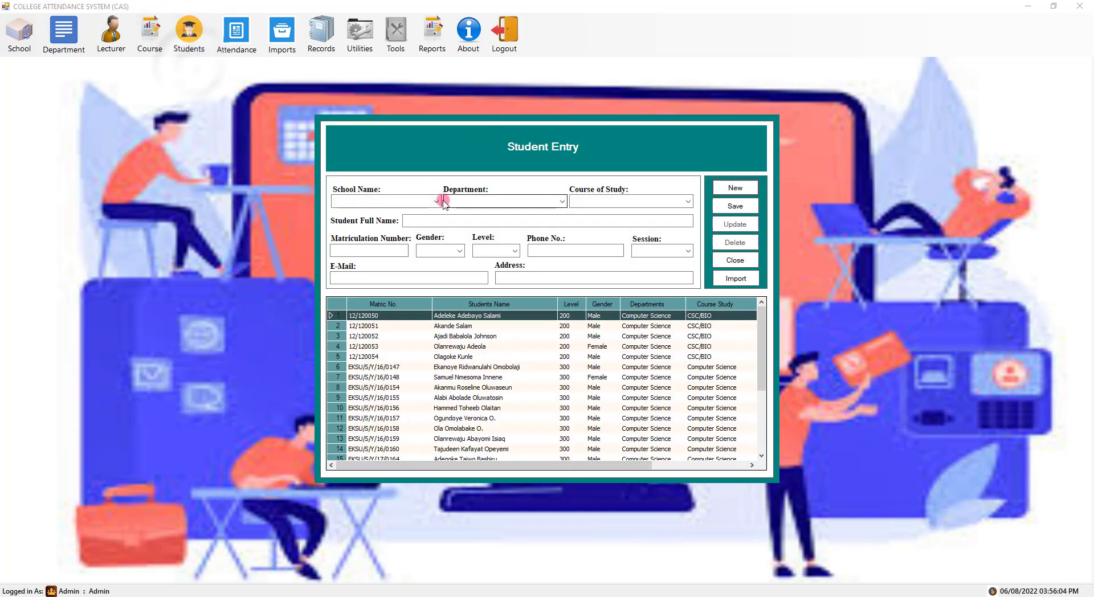
click(416, 201)
click(399, 250)
click(547, 201)
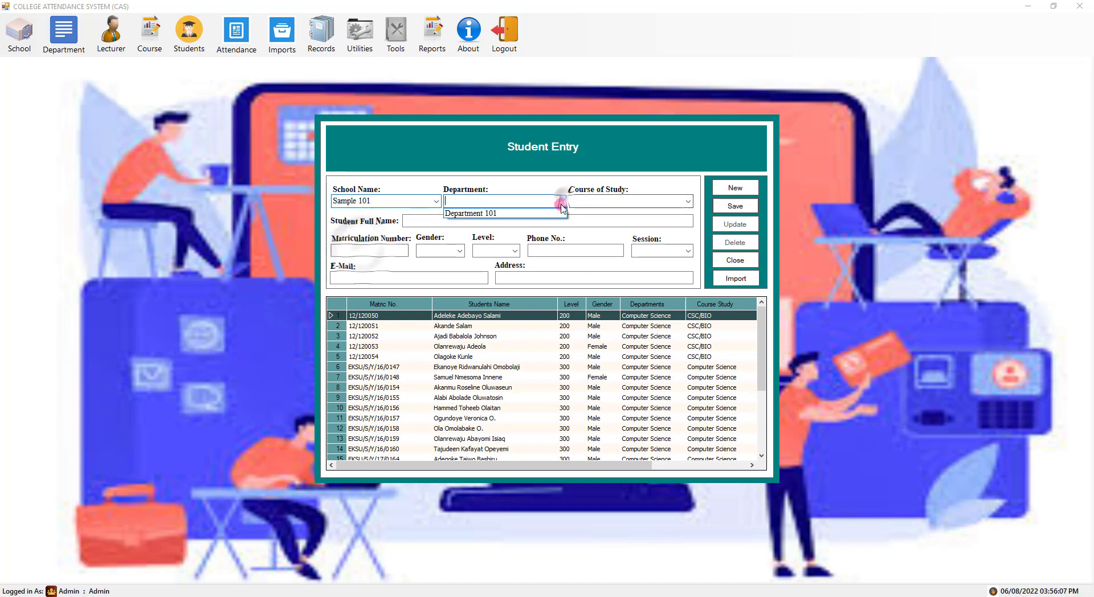
click(498, 212)
click(659, 204)
click(590, 212)
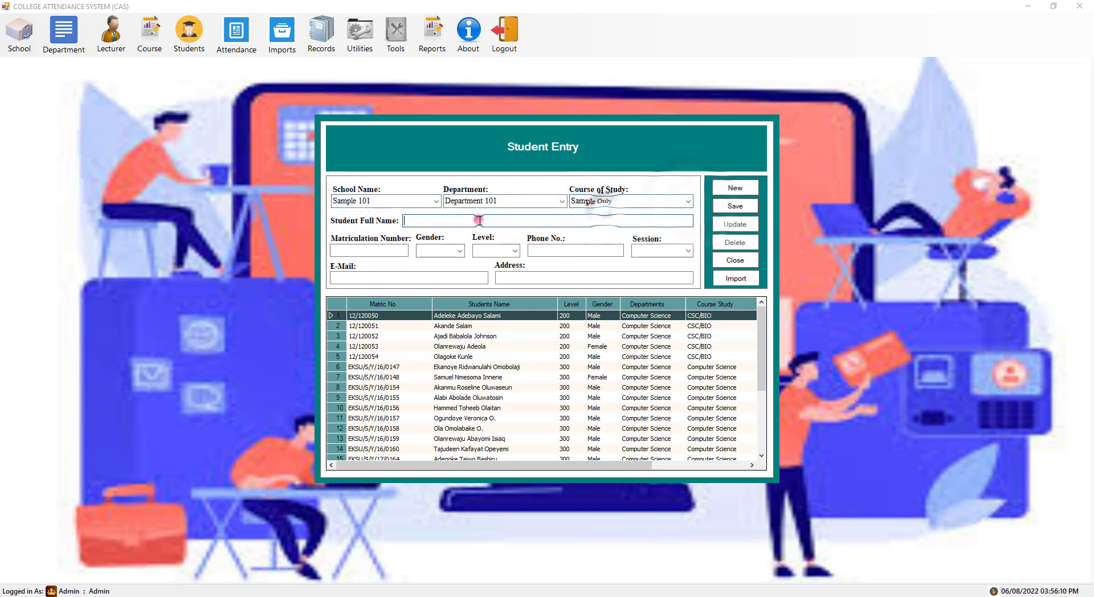
- Enter the student's full name, Male gender, level 100 and phone number
click(479, 220)
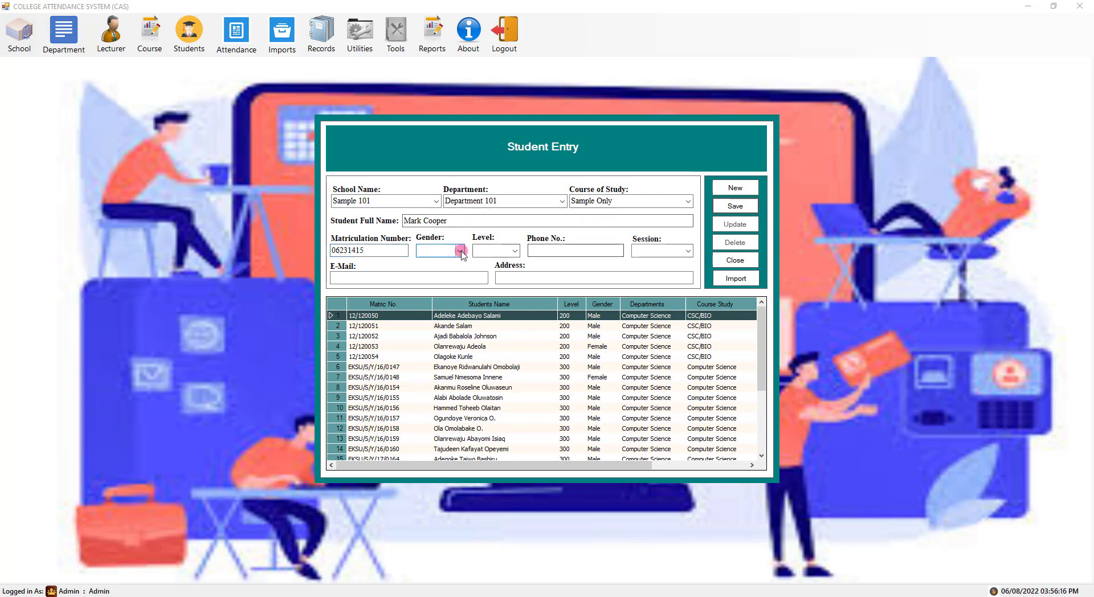
click(446, 262)
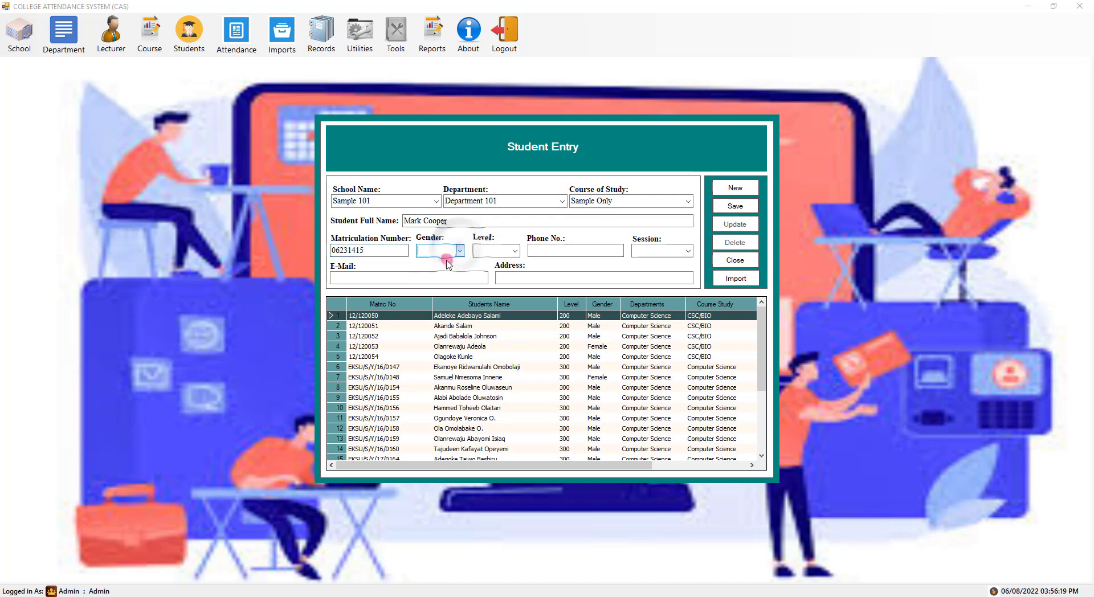
click(515, 250)
click(502, 261)
click(575, 250)
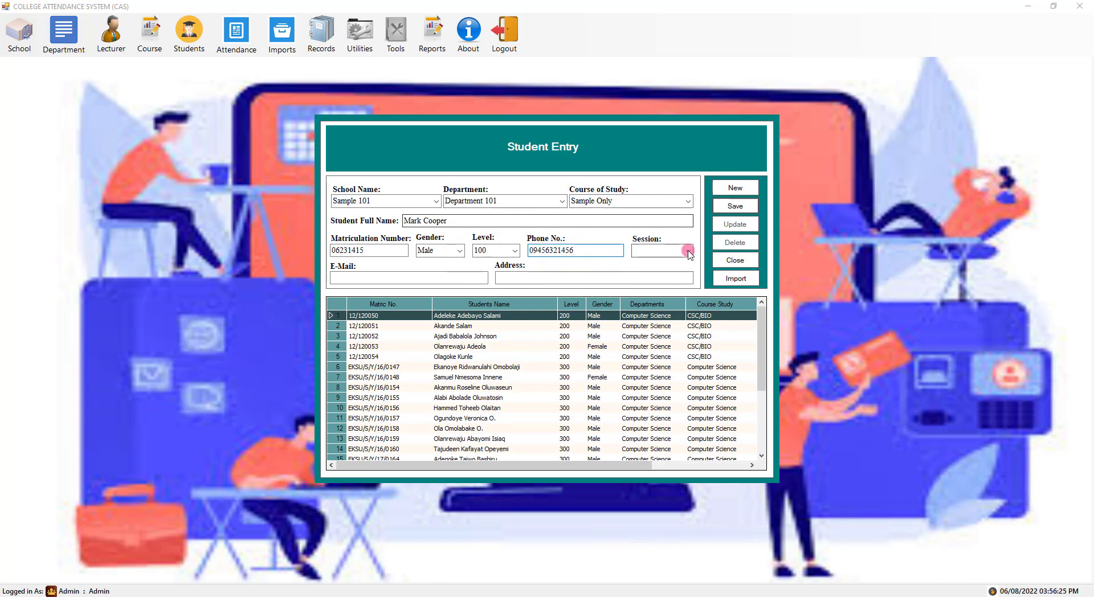
- Set session 2022/2023, enter the student's e-mail and address, and save the record
click(689, 251)
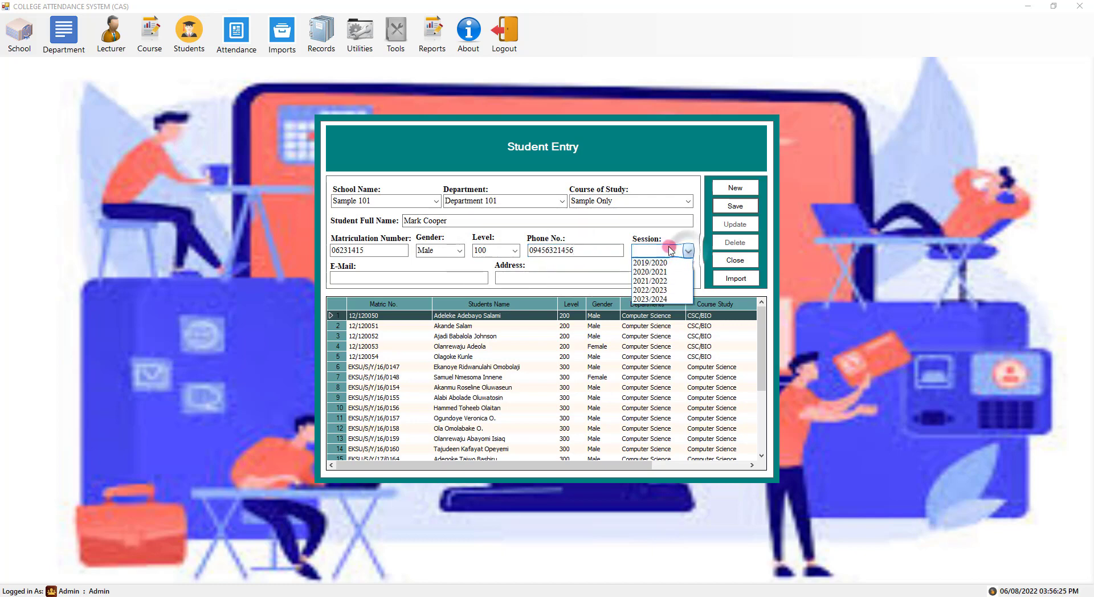
click(656, 291)
click(395, 279)
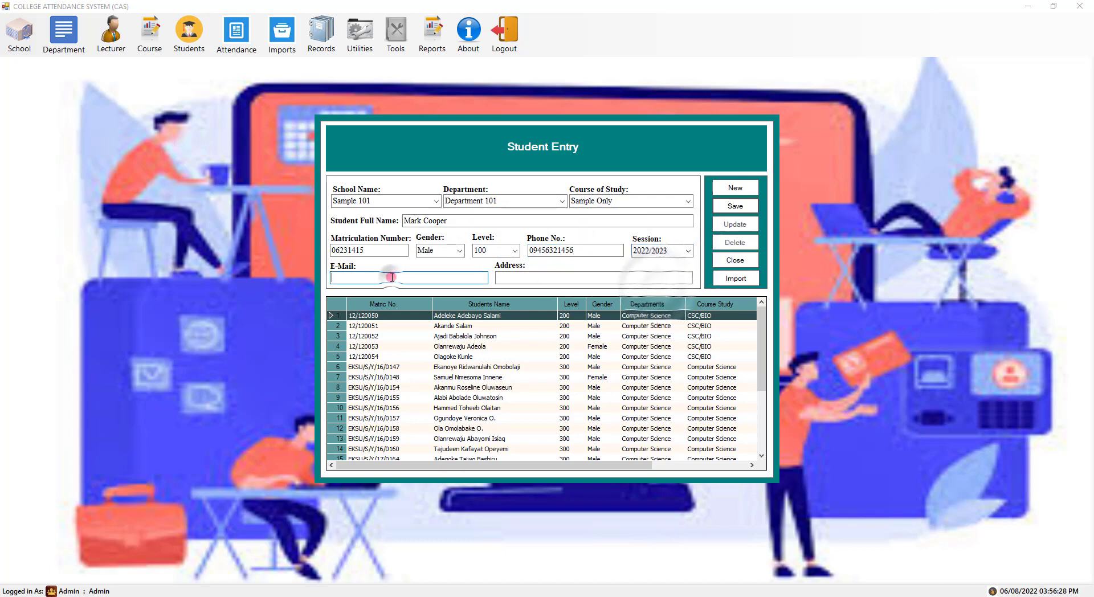
text(mcooe)
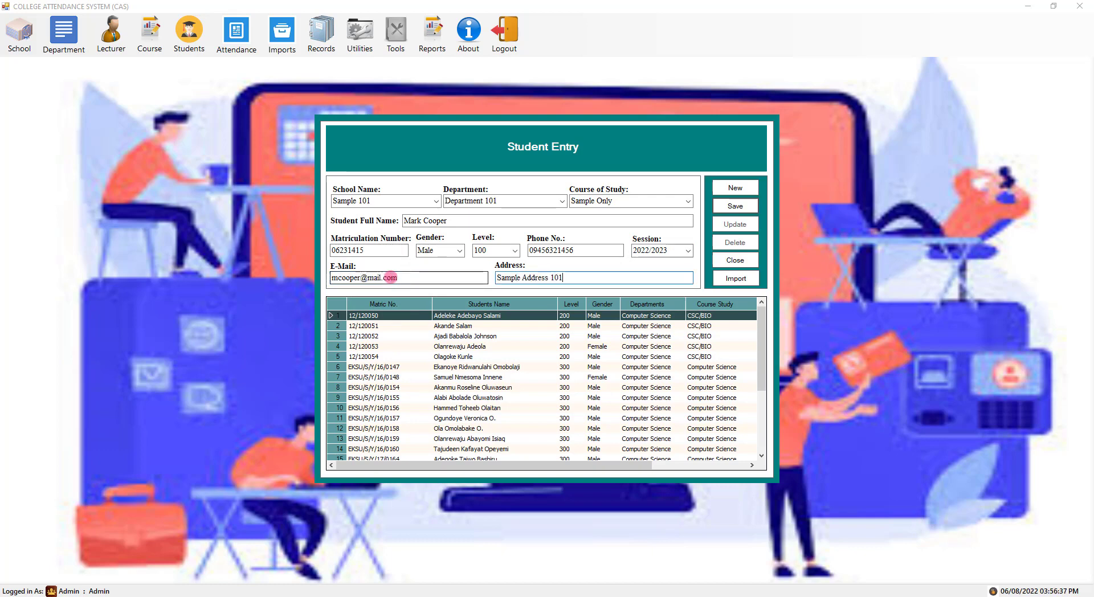
click(739, 208)
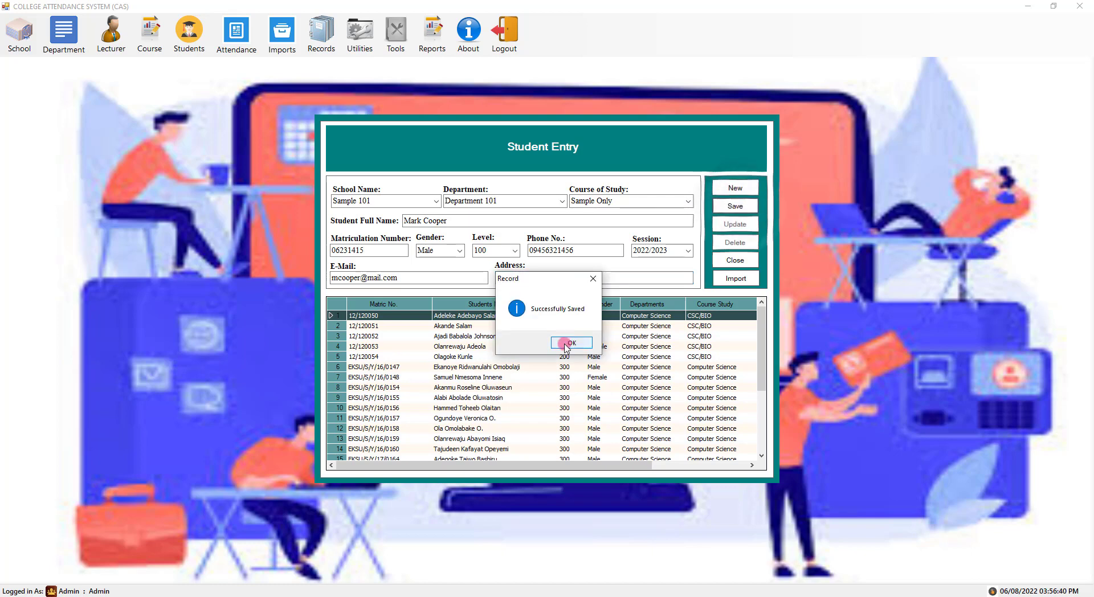
click(561, 343)
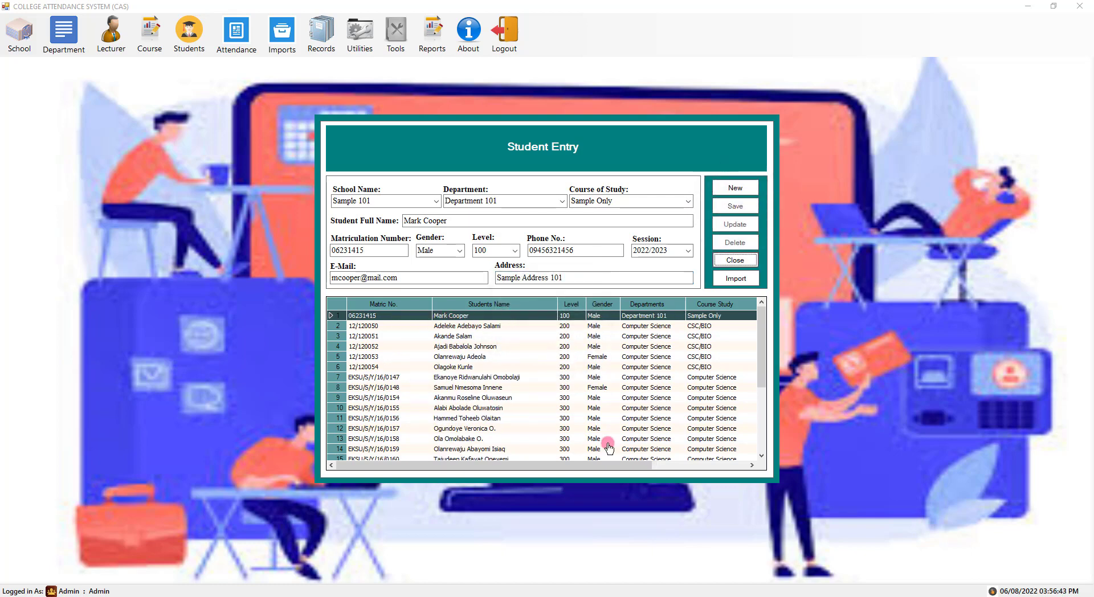
drag(630, 465, 428, 384)
- Start a new student under Sample 101, Department 101 and course of study Sample Only
click(728, 189)
click(434, 202)
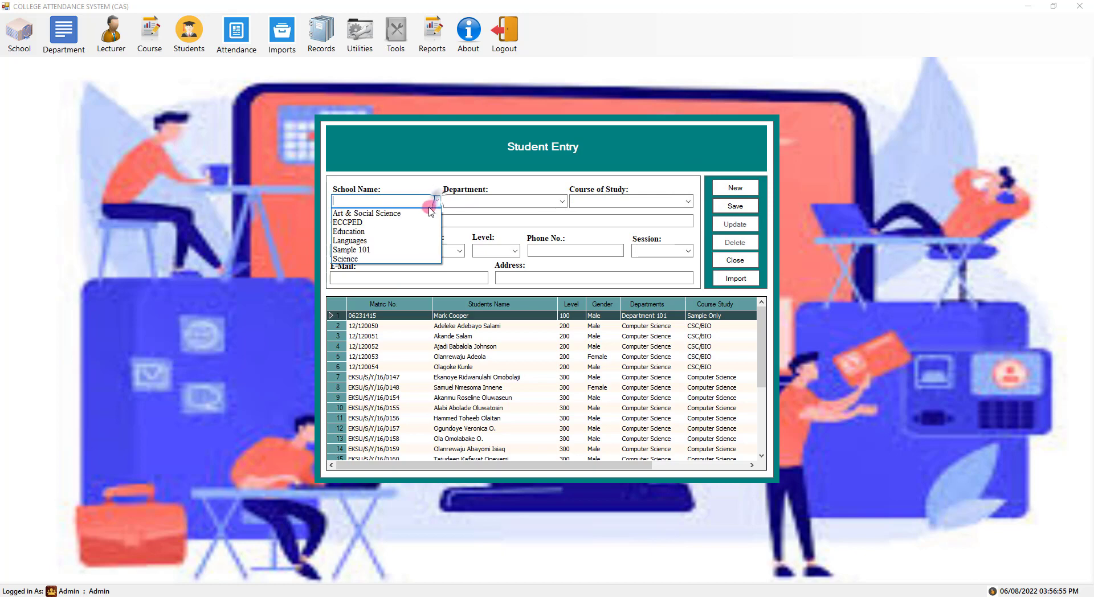
click(413, 251)
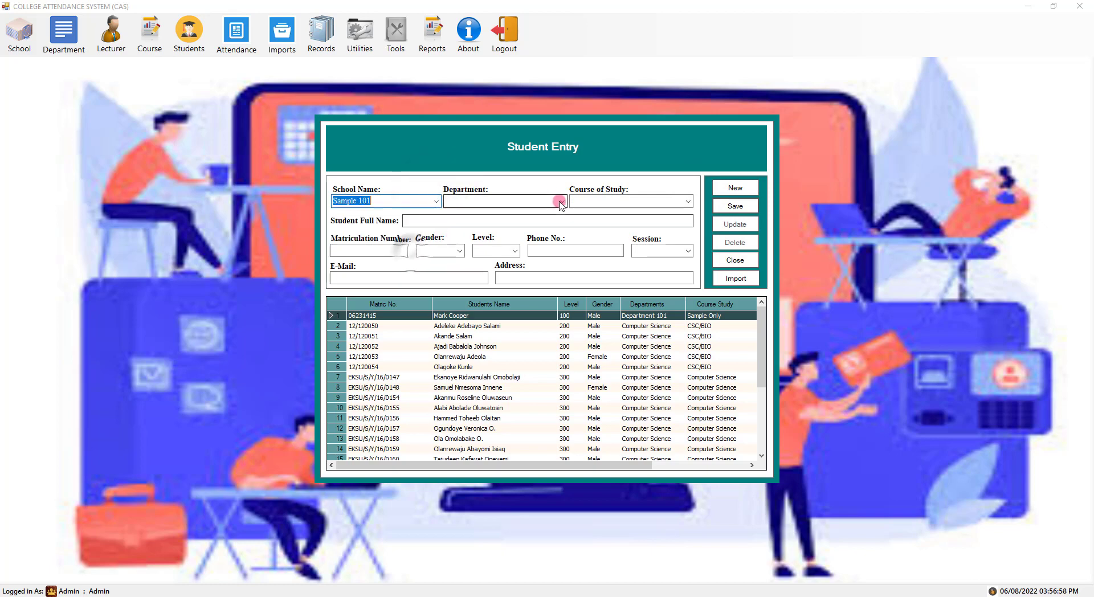
click(562, 201)
click(479, 212)
click(687, 201)
click(639, 214)
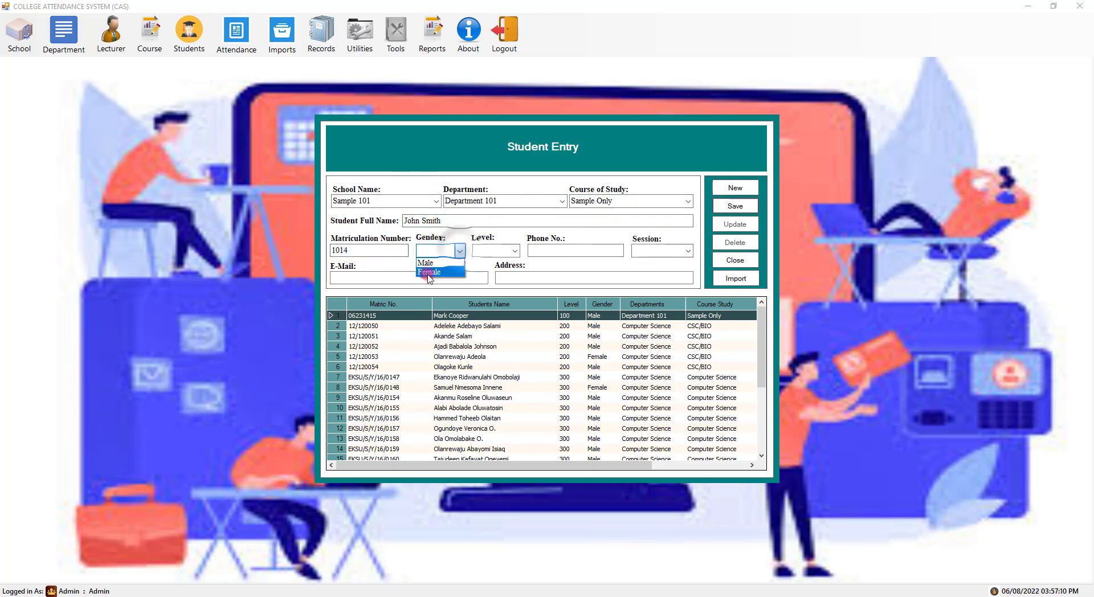
- Set Male, level 100, phone, session 2022/2023 and e-mail, then save the second student
click(426, 263)
click(514, 250)
click(490, 264)
click(567, 254)
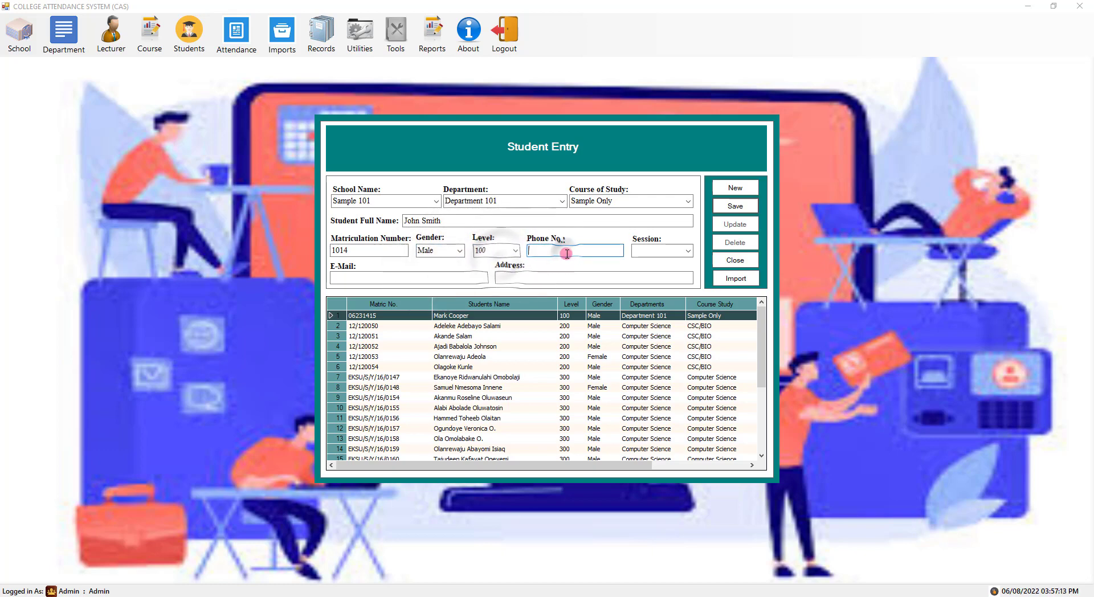
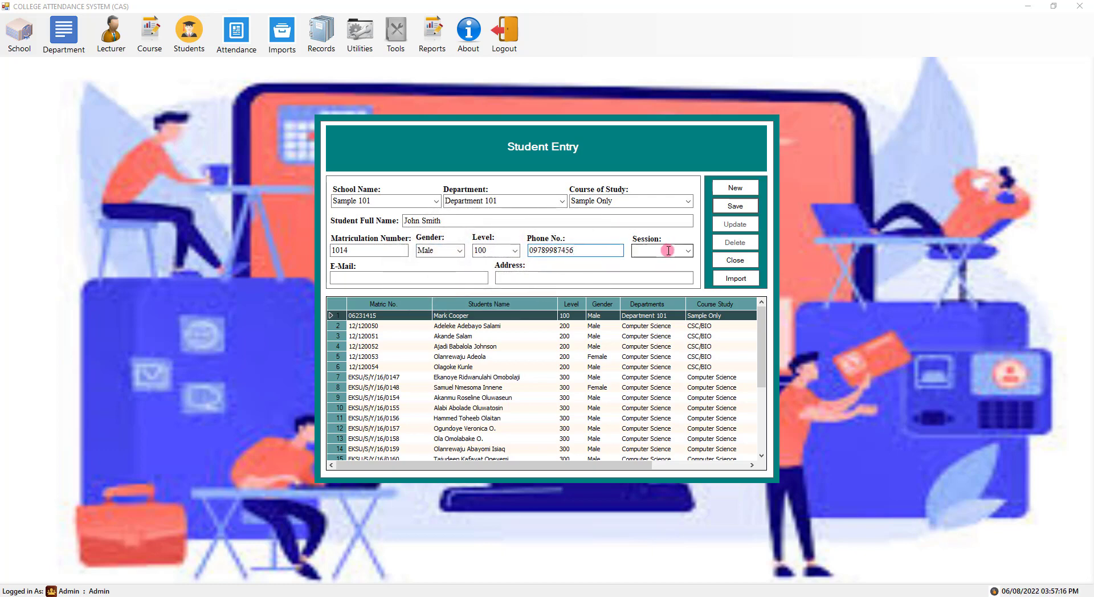
click(649, 265)
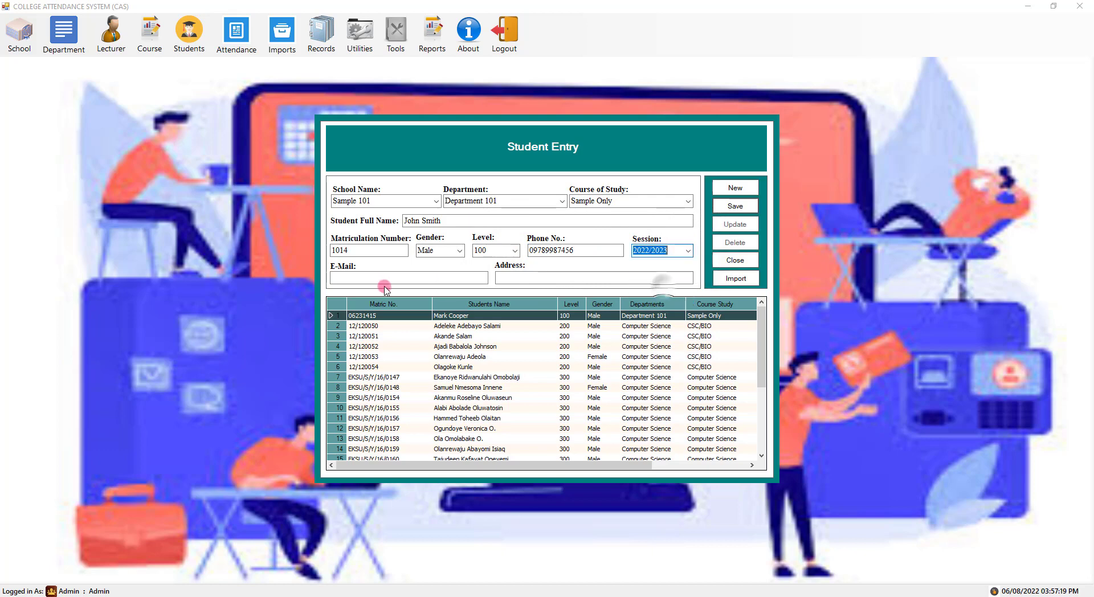
click(387, 277)
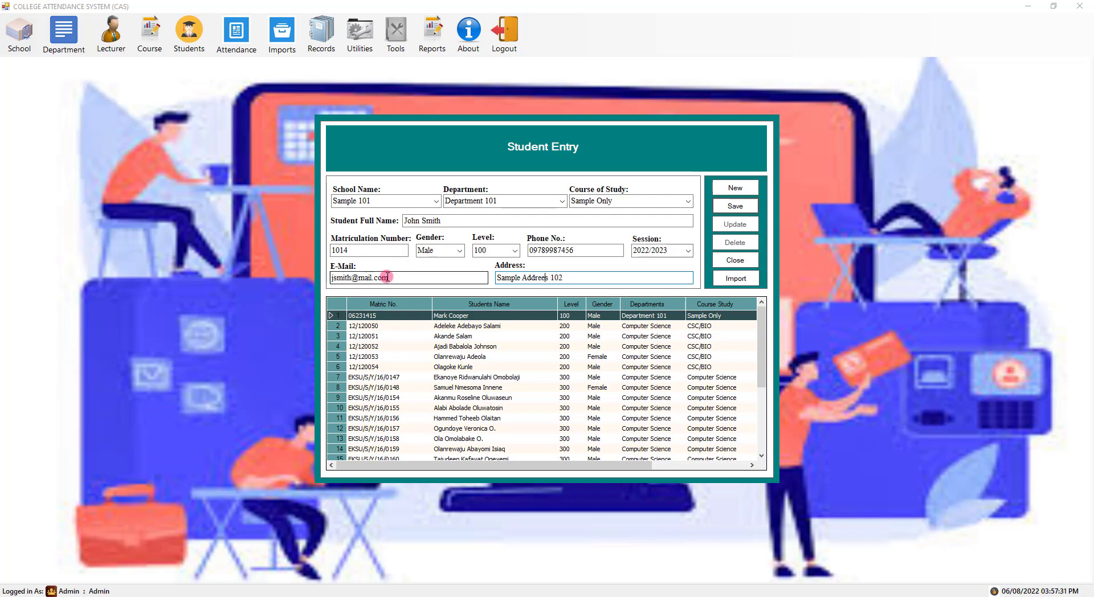
click(736, 206)
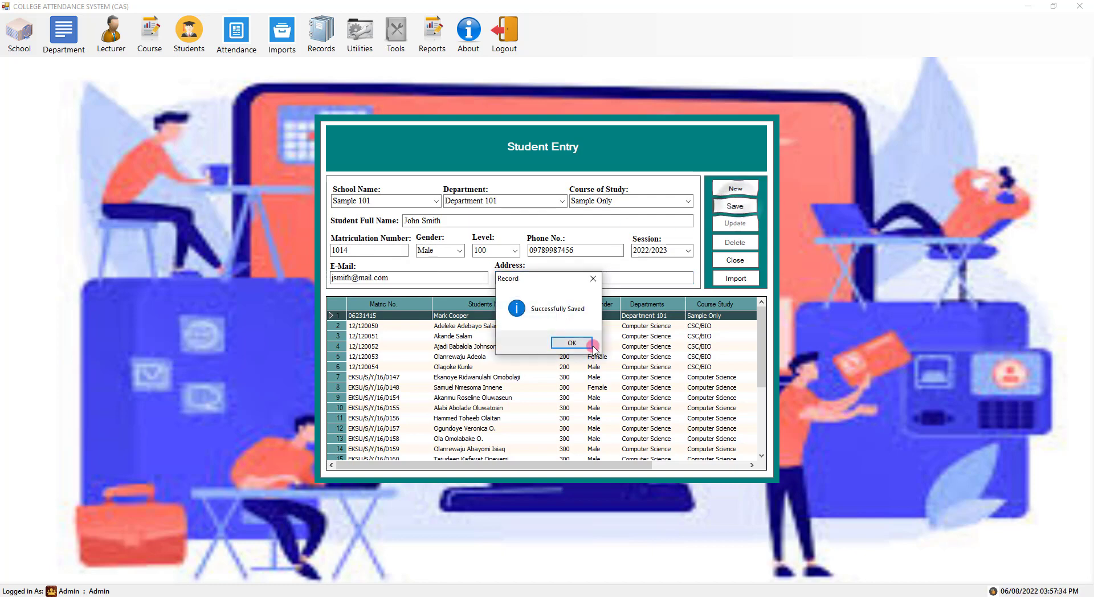
click(565, 342)
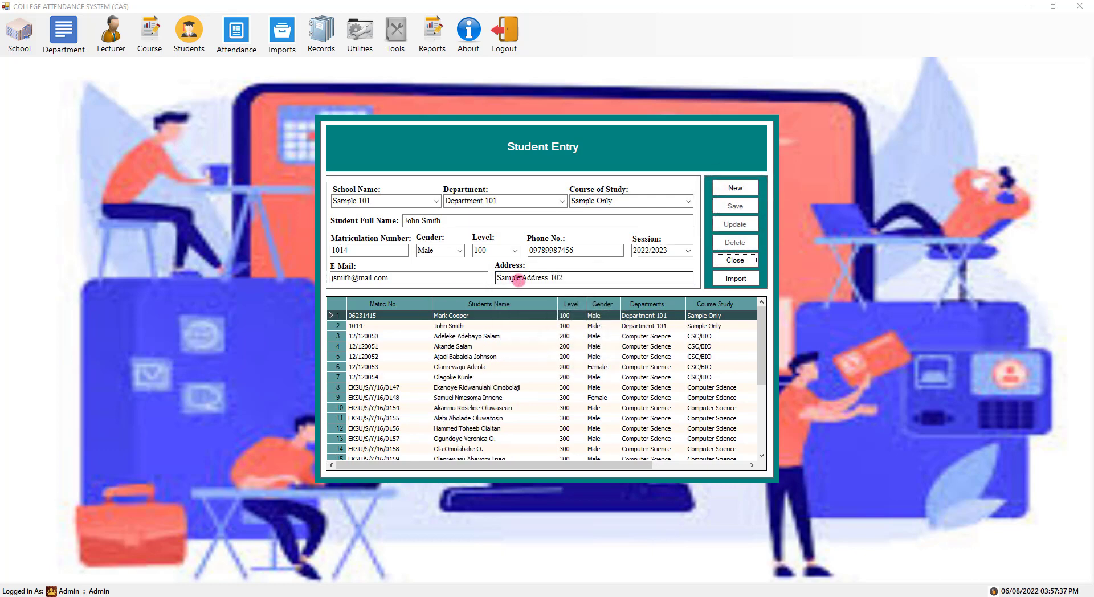
- Start a new student under Sample 101, Department 101 and course of study Sample Only
click(735, 188)
click(436, 201)
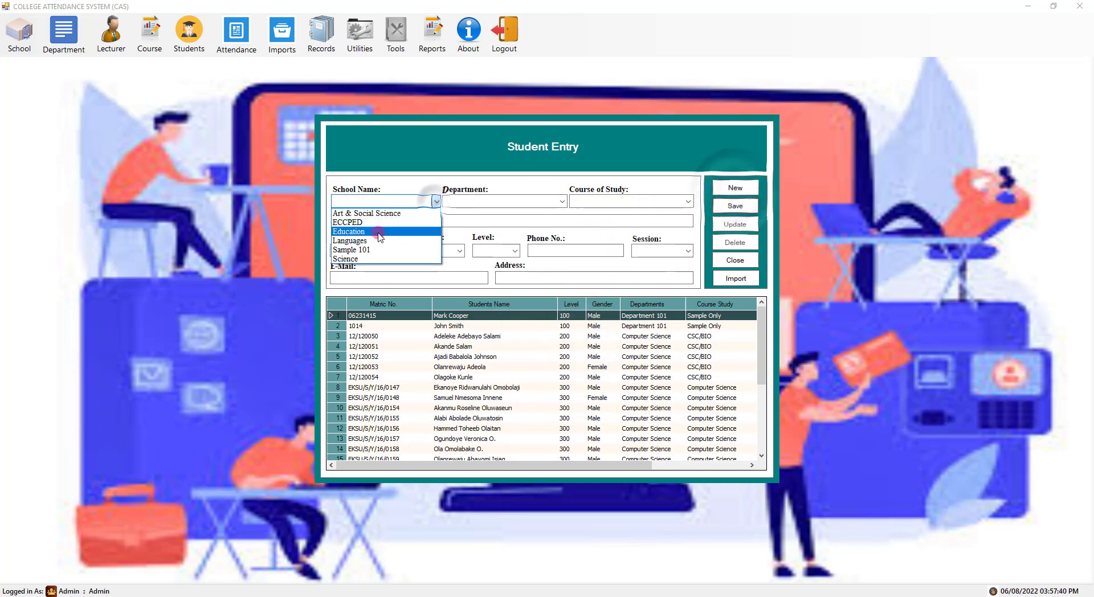
click(352, 250)
click(502, 202)
click(501, 214)
click(632, 201)
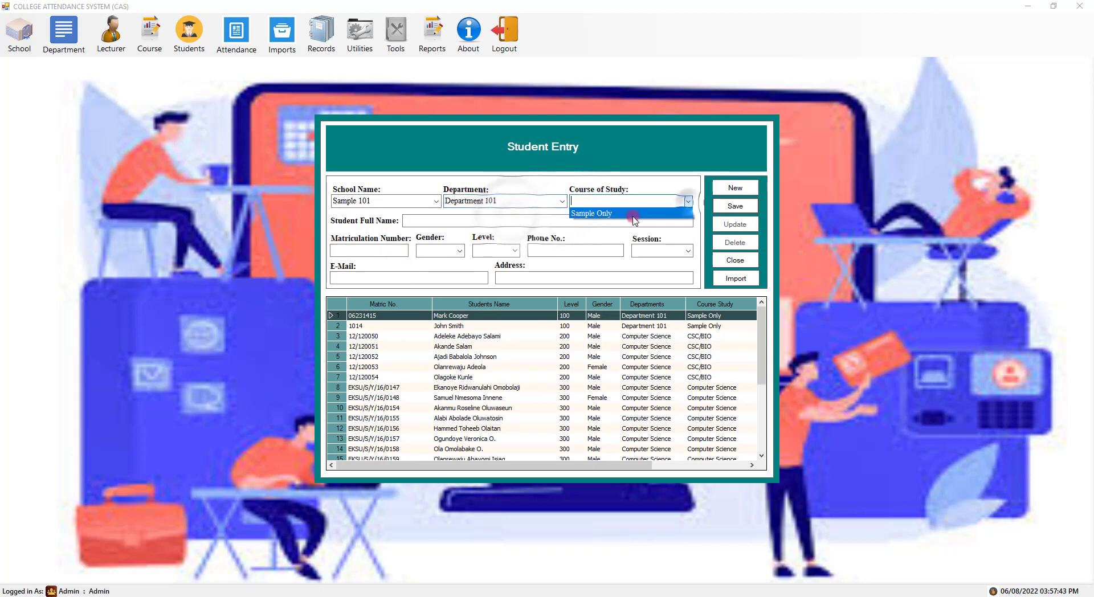
click(634, 215)
- Enter the name 'Test', a matriculation number, Female gender and level 200
click(473, 221)
text(Test Test)
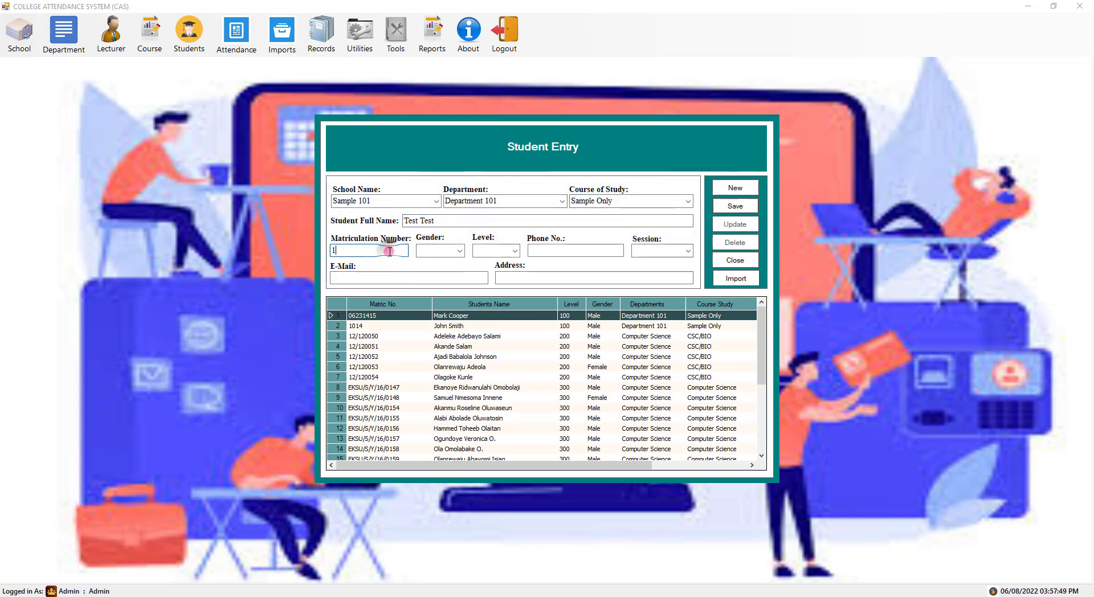
click(389, 251)
text(123)
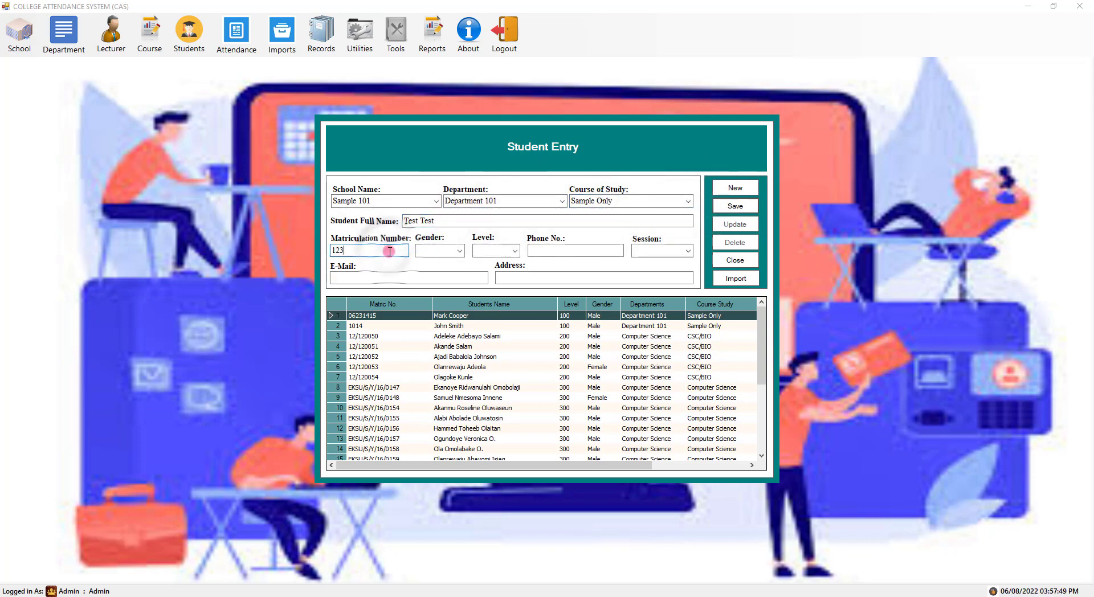
text(11)
click(461, 250)
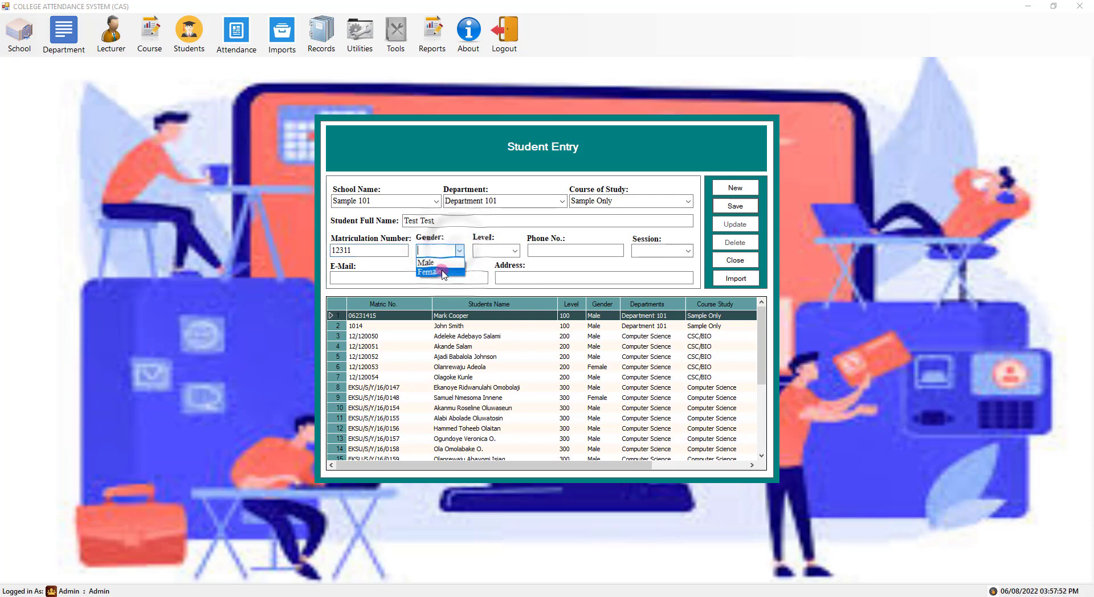
click(433, 269)
click(514, 251)
click(489, 272)
- Add the phone number, session 2022/2023 and e-mail, then save the test student
click(559, 250)
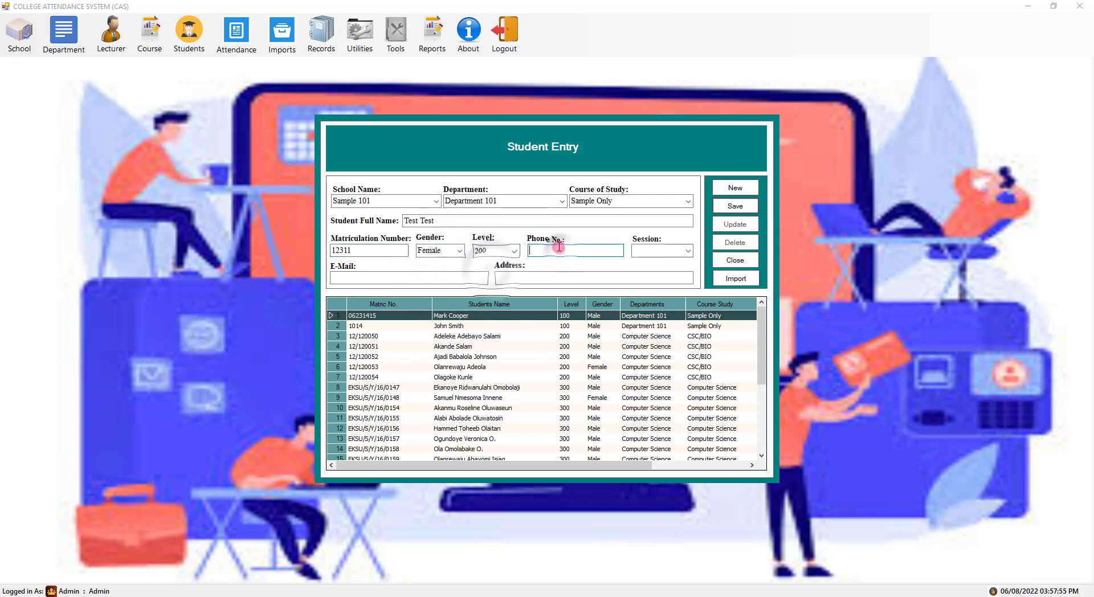
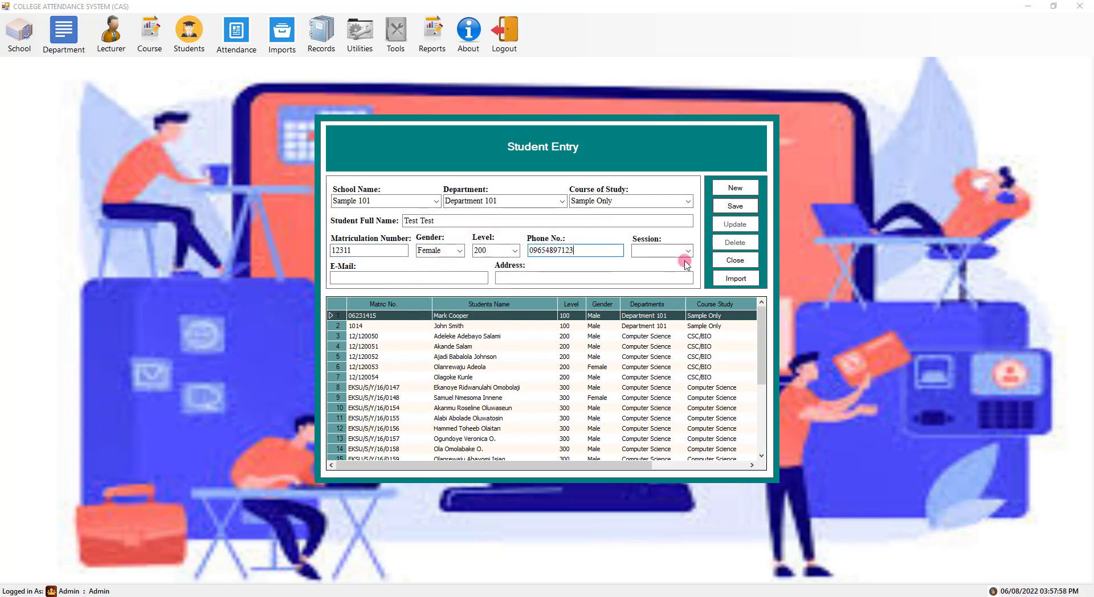
click(688, 250)
click(655, 284)
click(436, 278)
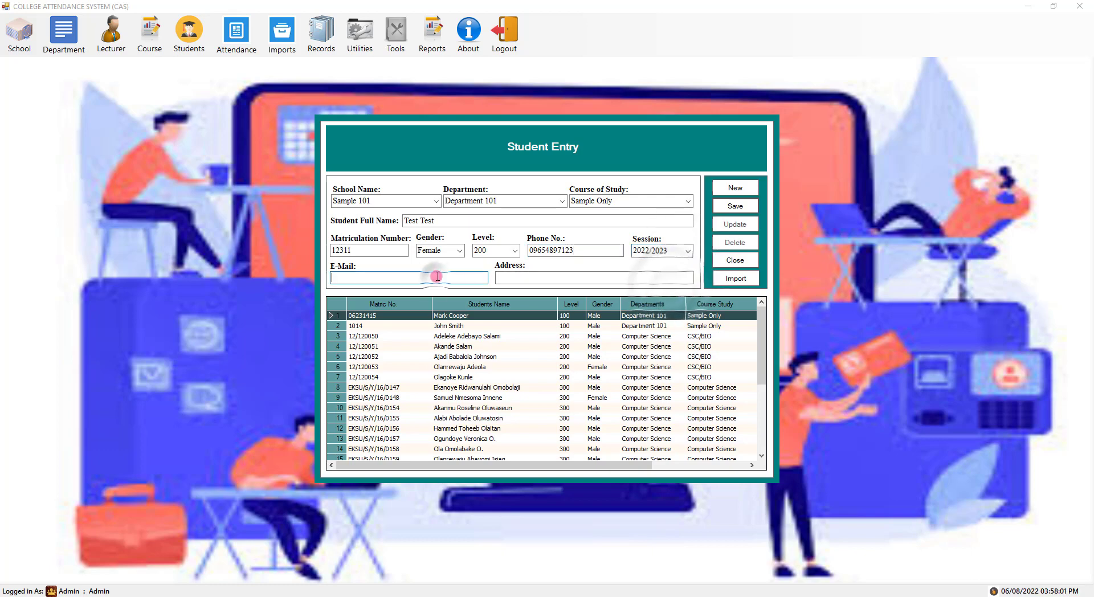
text(test@mail.com)
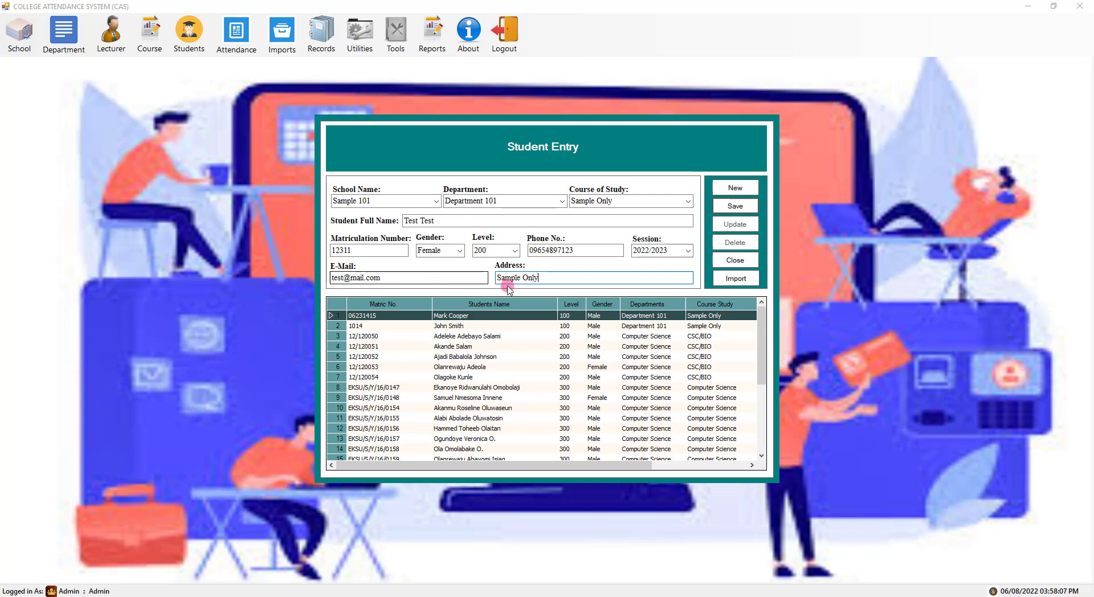
click(752, 214)
click(567, 343)
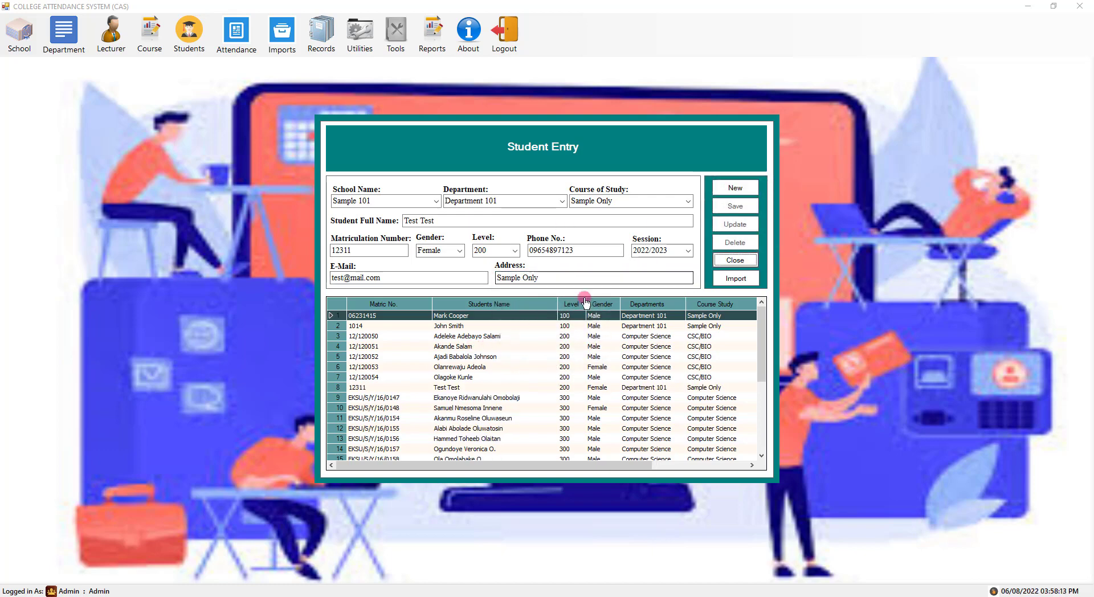
- Update the test student's matriculation number and close Student Entry
click(450, 389)
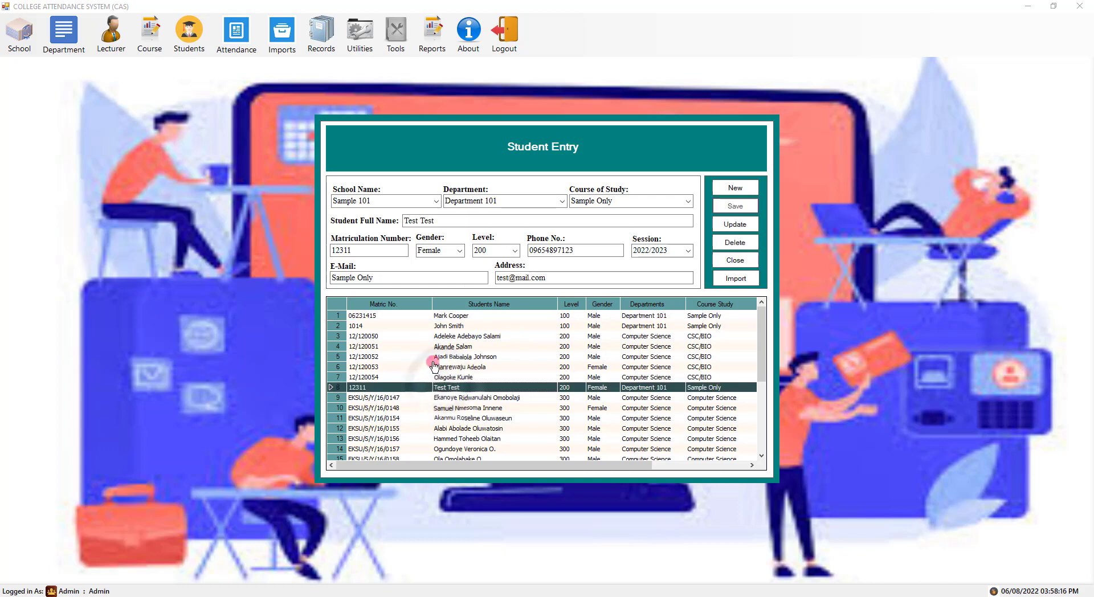
drag(342, 251, 281, 243)
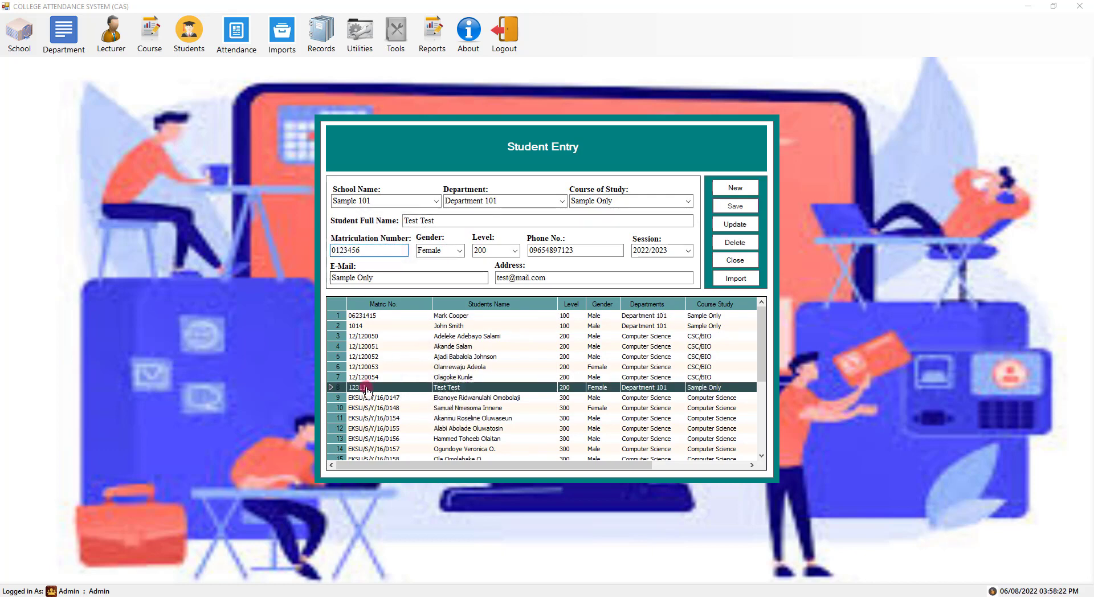
click(735, 224)
click(567, 343)
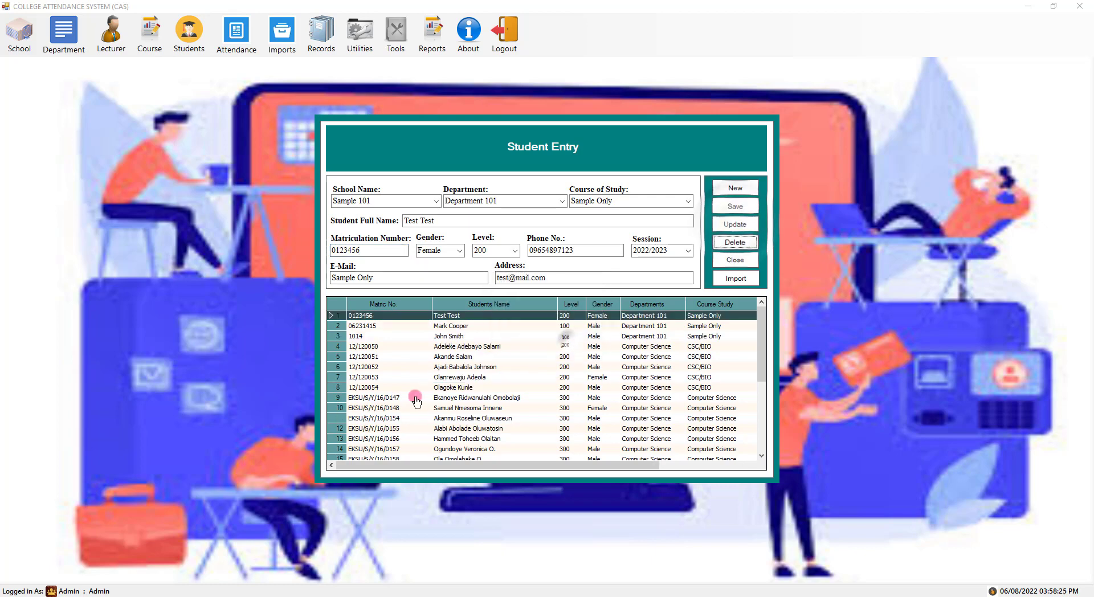
click(341, 317)
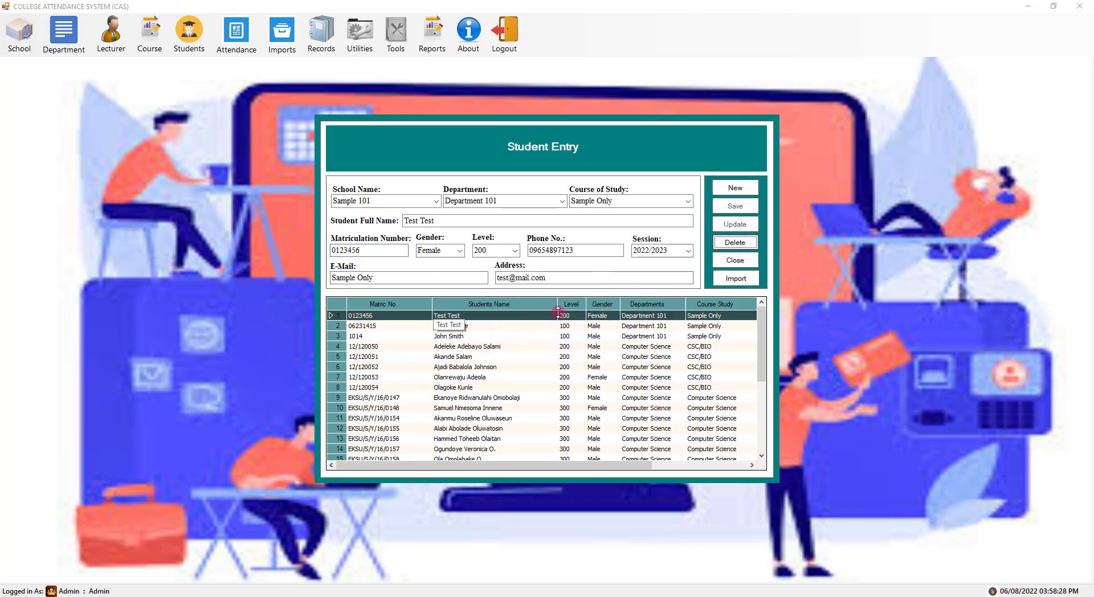
click(739, 260)
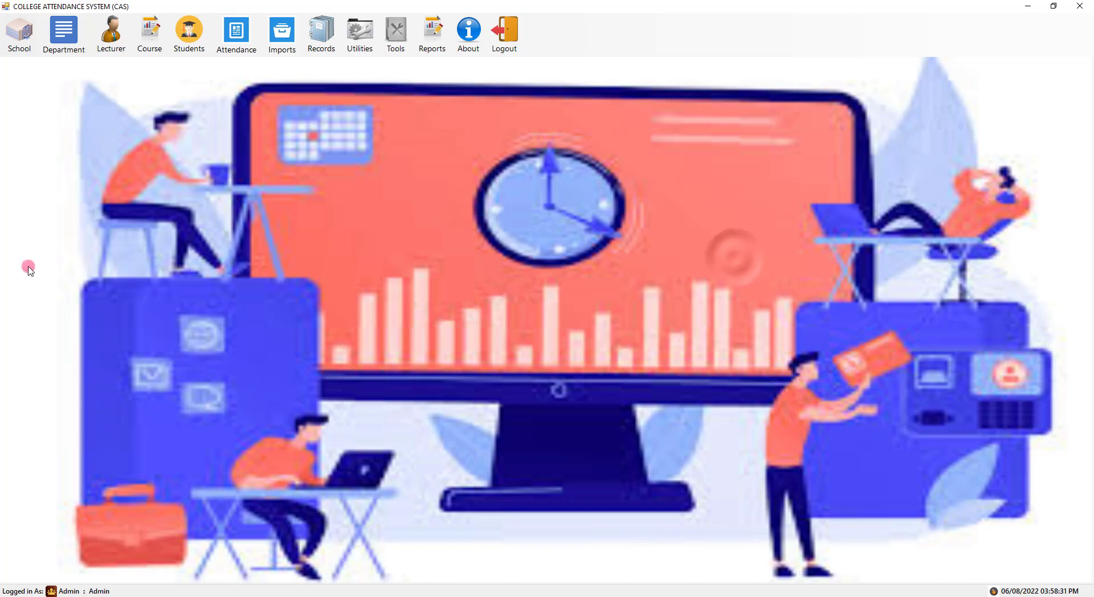
- Reopen Student Entry, open bulk Import, cancel the file choice, and close both windows
click(189, 49)
click(192, 64)
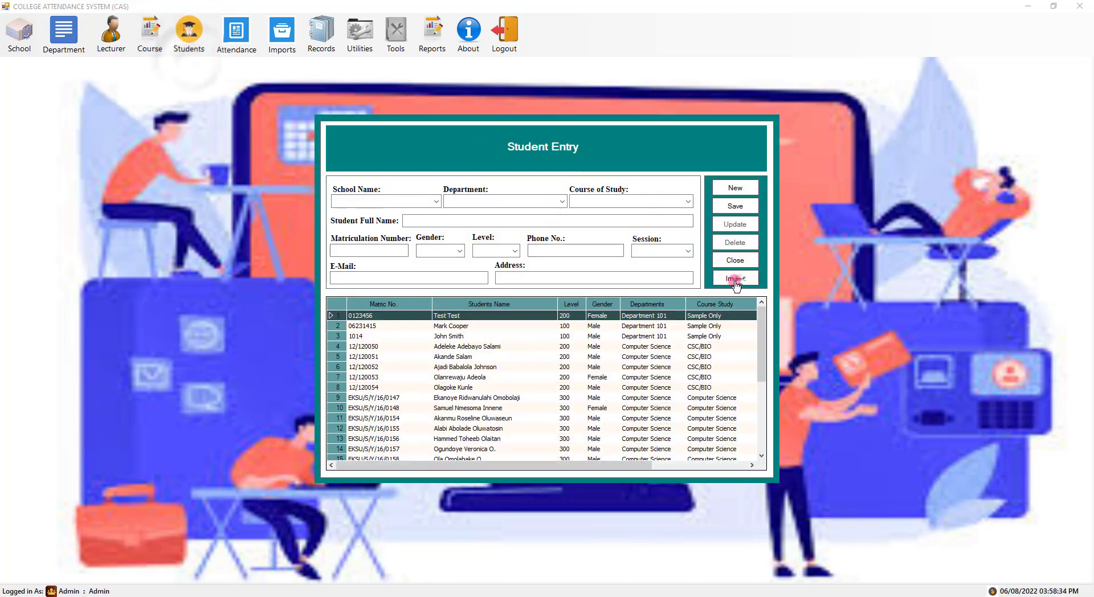
click(735, 282)
click(370, 208)
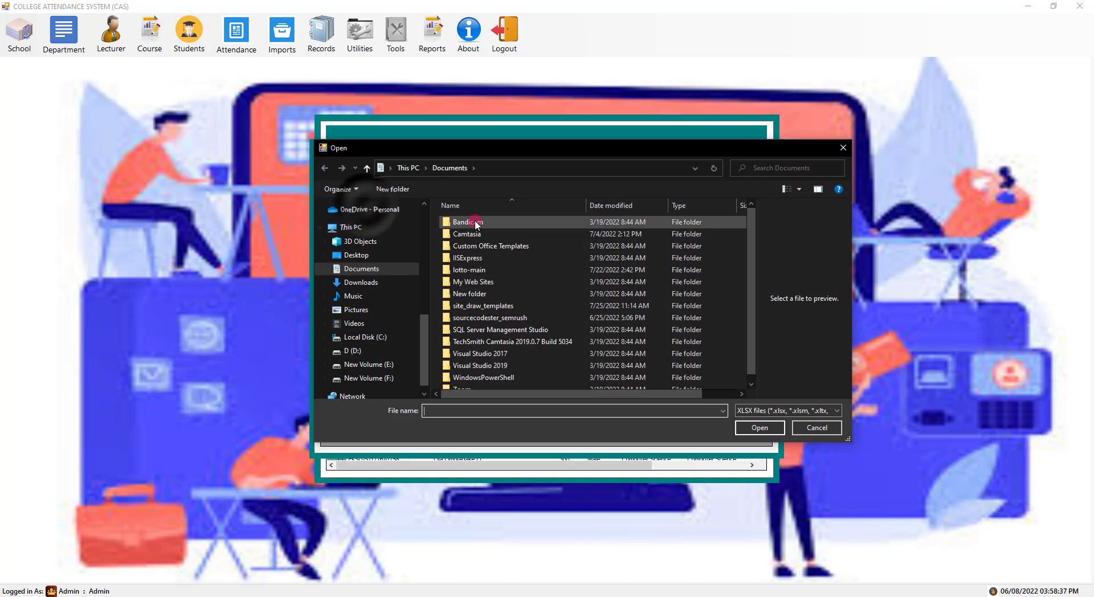
click(844, 148)
click(737, 210)
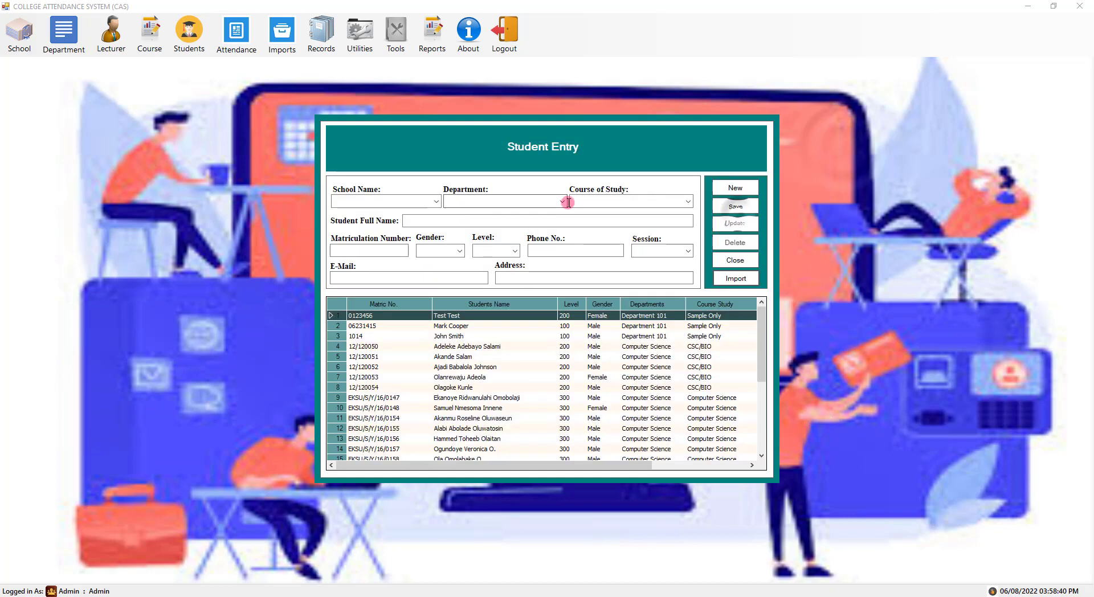
click(735, 260)
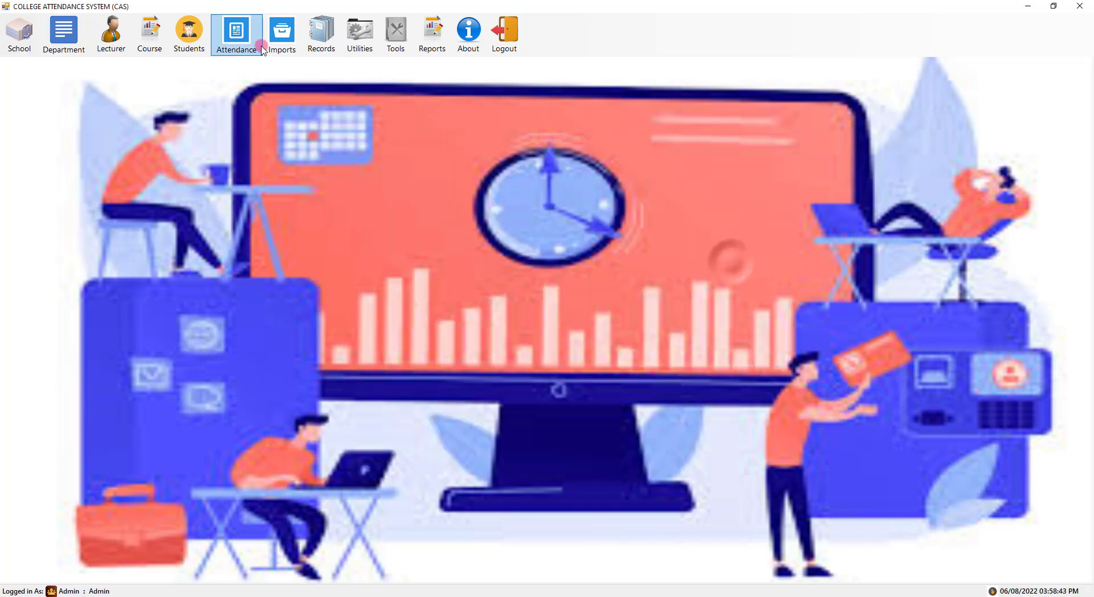
- In the Attendance Type list, save 'Activity' as a new attendance type
click(242, 40)
click(278, 64)
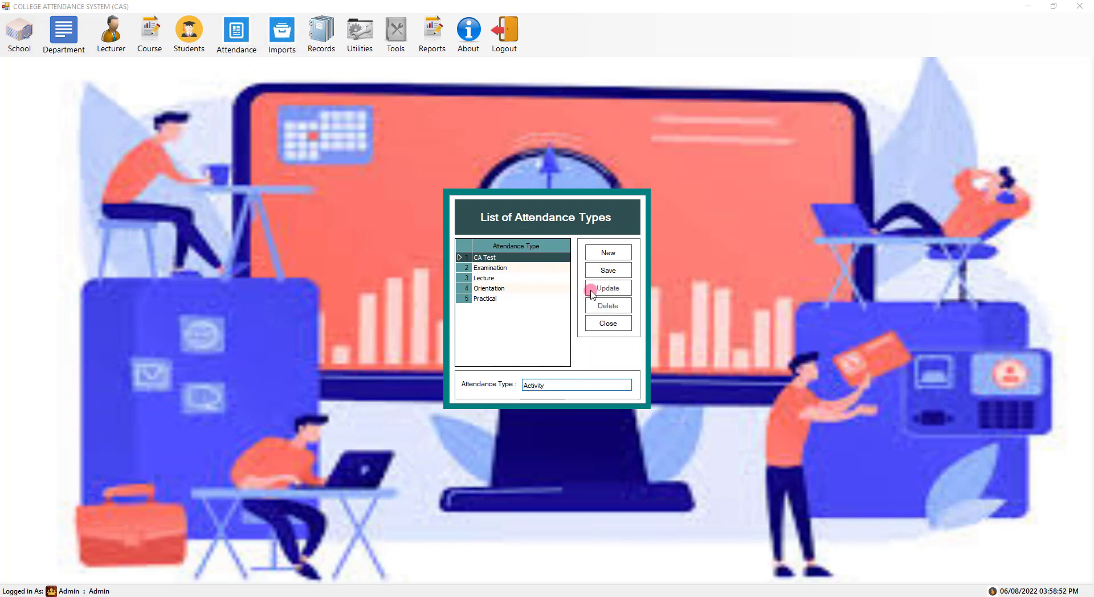
click(605, 272)
click(557, 342)
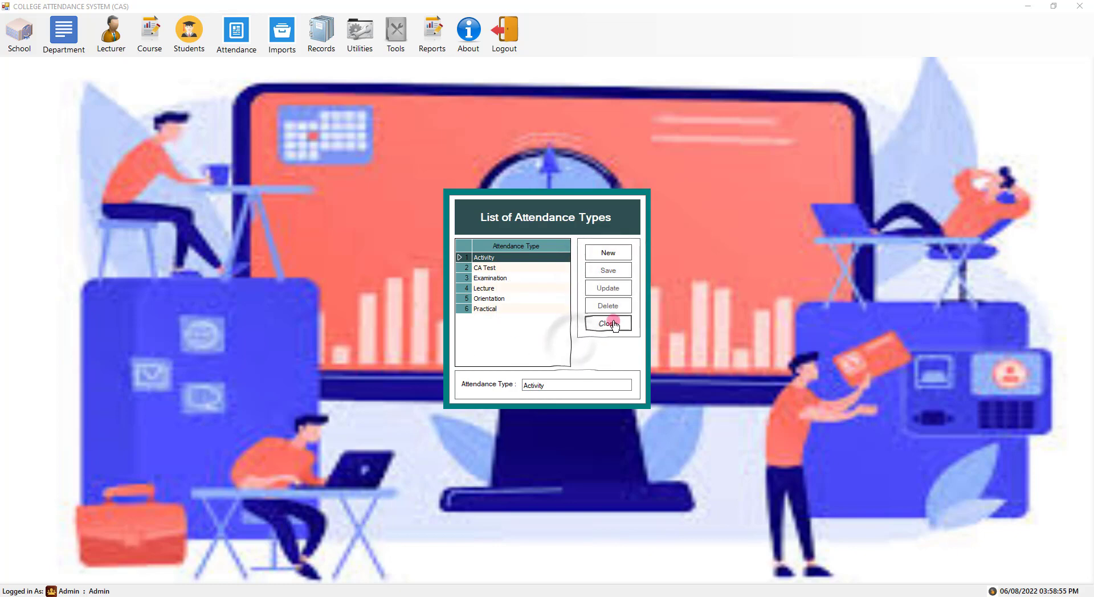
- Add a temporary 'Test' attendance type
click(627, 259)
text(Test)
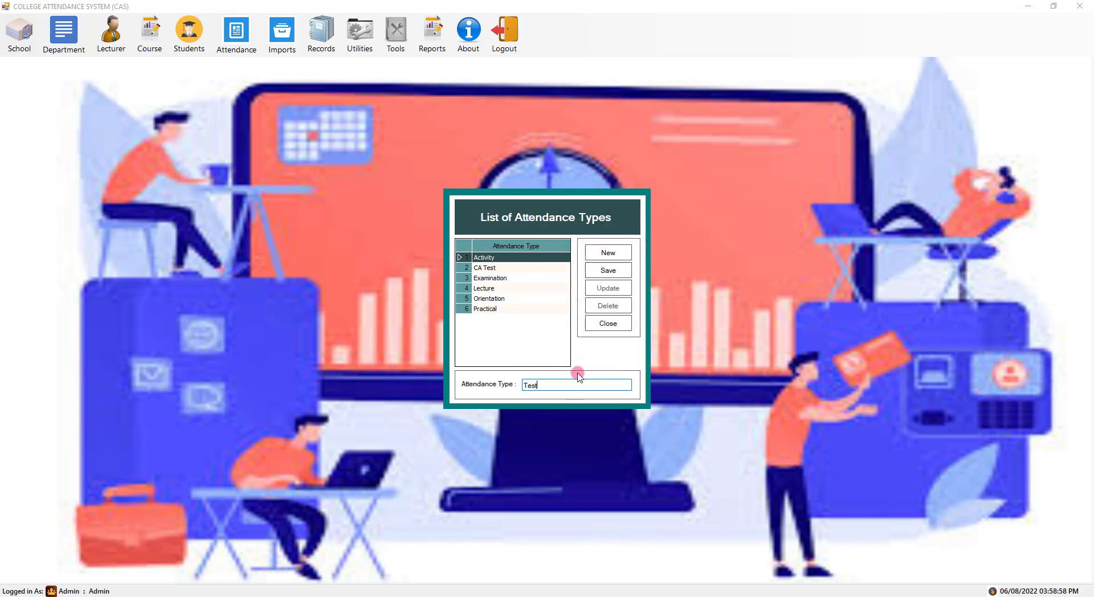
click(613, 271)
click(562, 341)
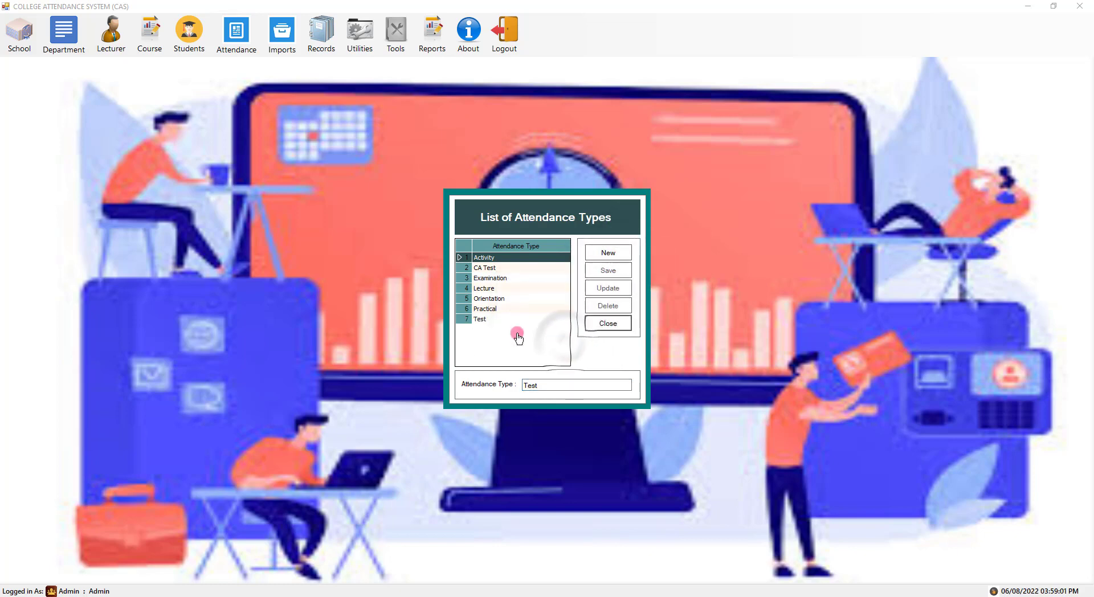
- Rename the Test type to 'Test -updated', delete it, and close the list
click(557, 384)
text(-updated)
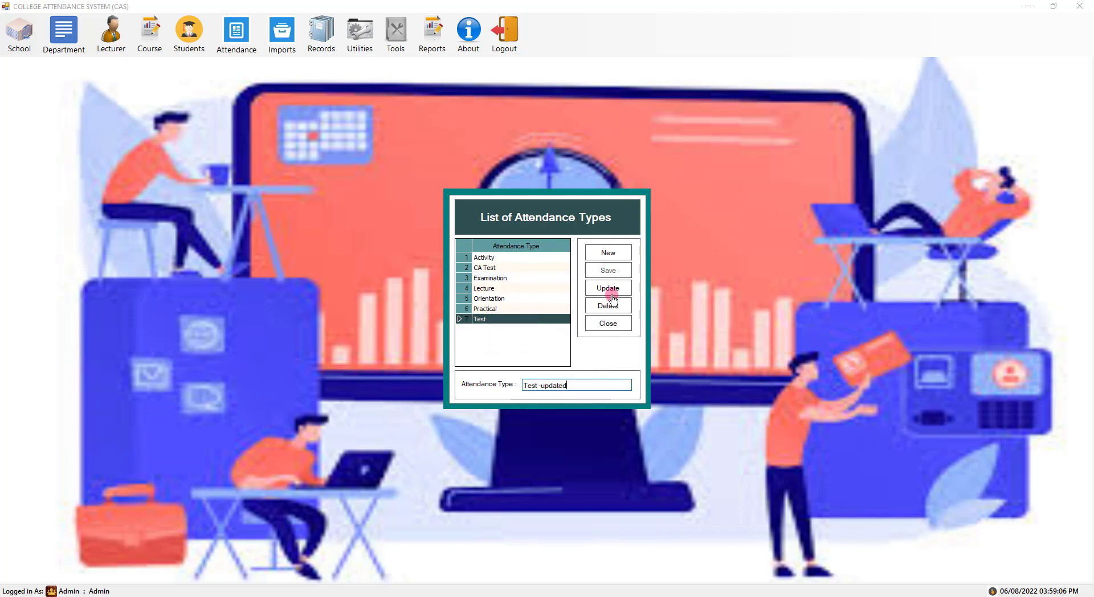
click(608, 289)
click(560, 340)
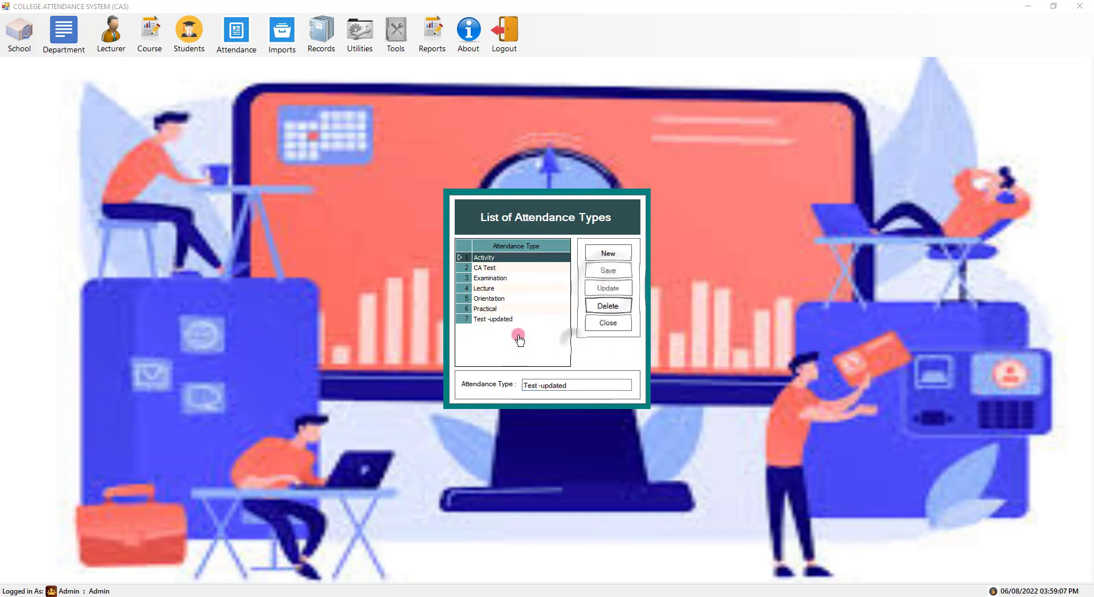
click(608, 307)
click(557, 341)
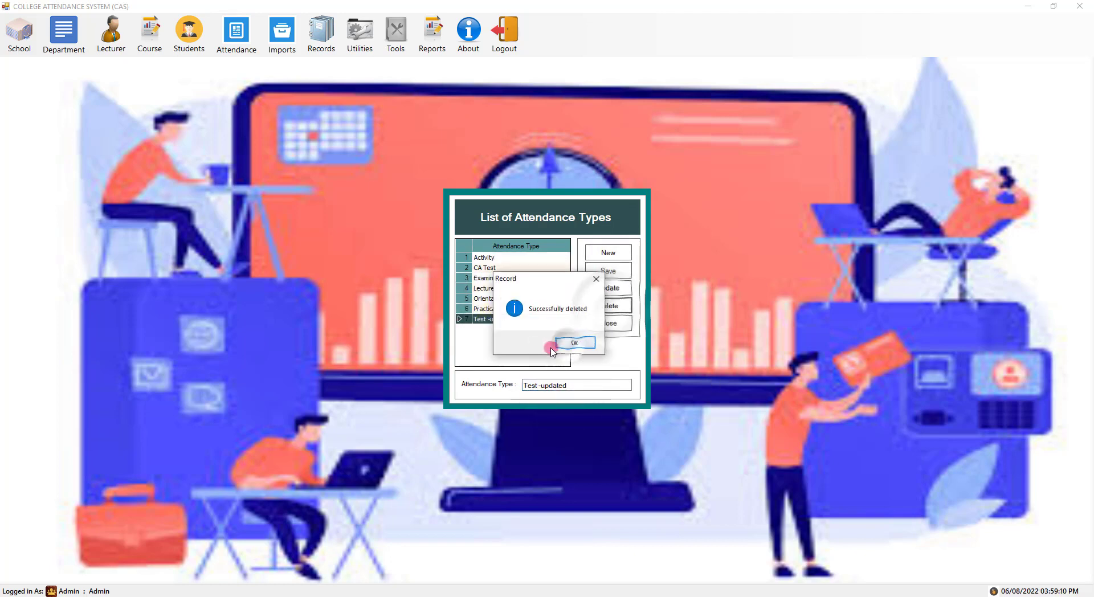
click(559, 347)
click(601, 323)
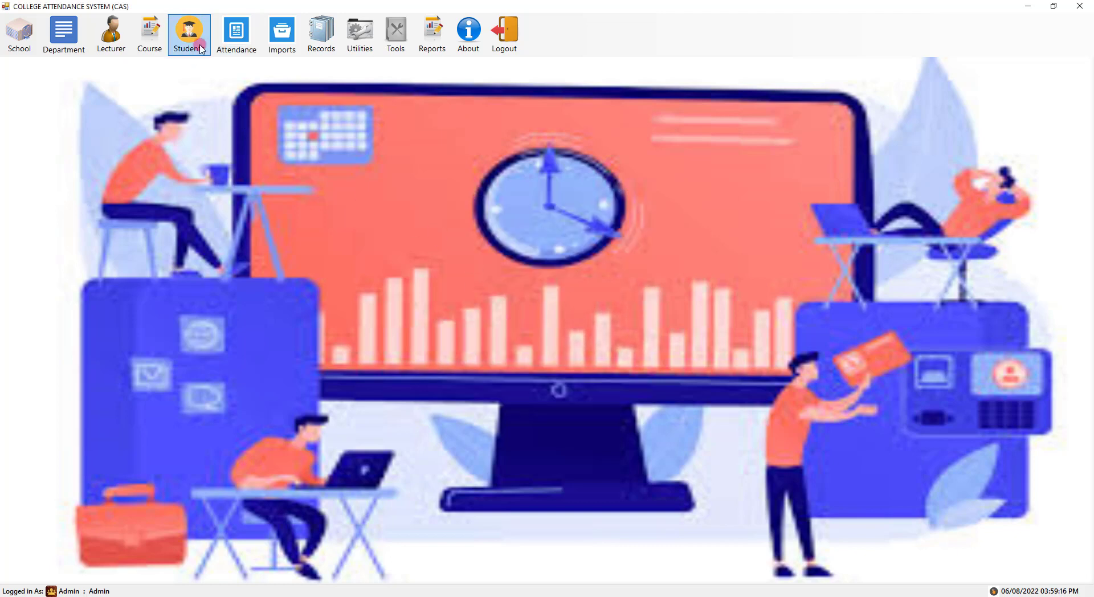
- Open the student attendance entry form and choose session 2022/2023, Sample 101, Department 101, Sample Only
click(234, 40)
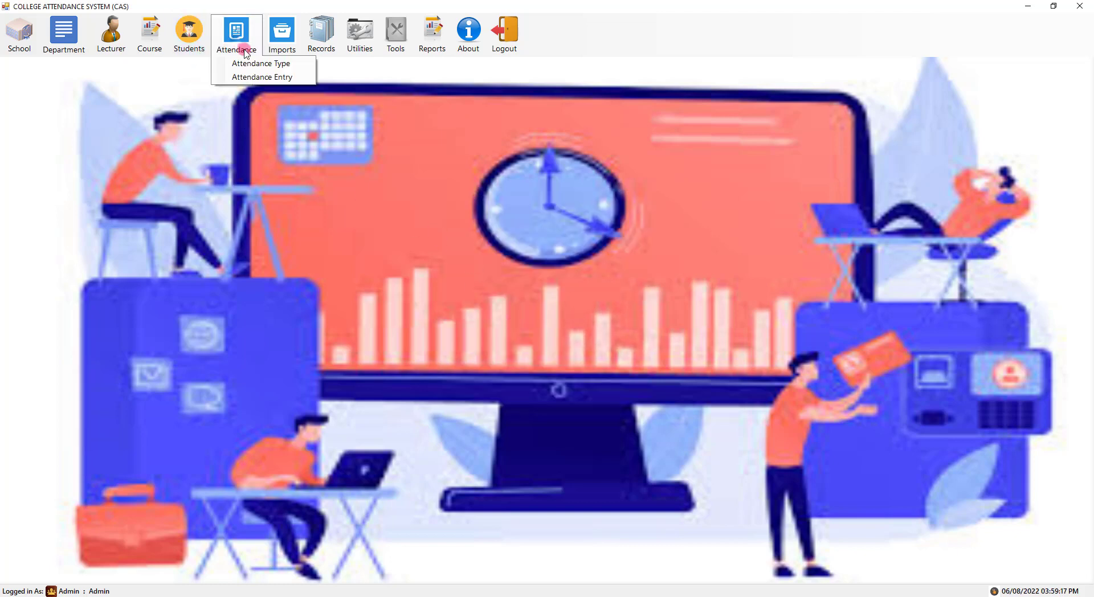
click(260, 77)
click(359, 186)
click(360, 186)
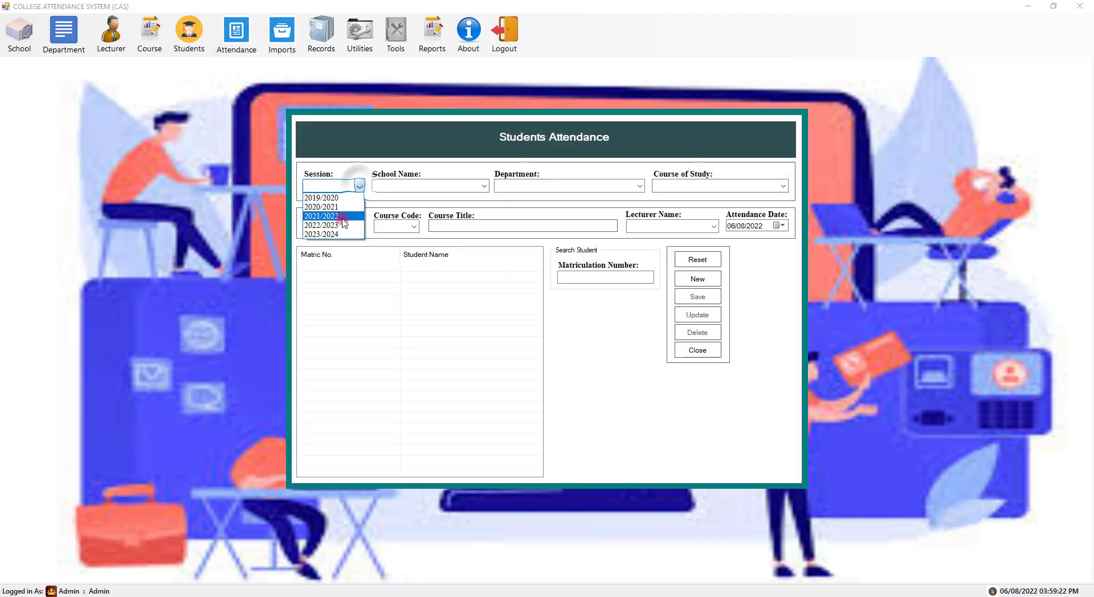
click(331, 206)
click(484, 186)
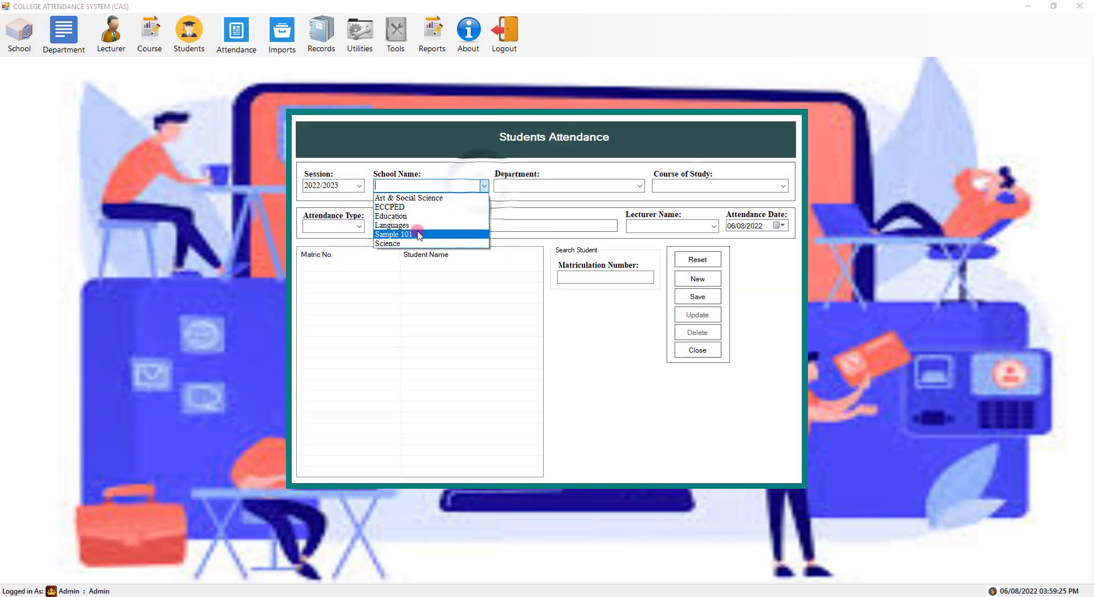
click(419, 235)
click(638, 187)
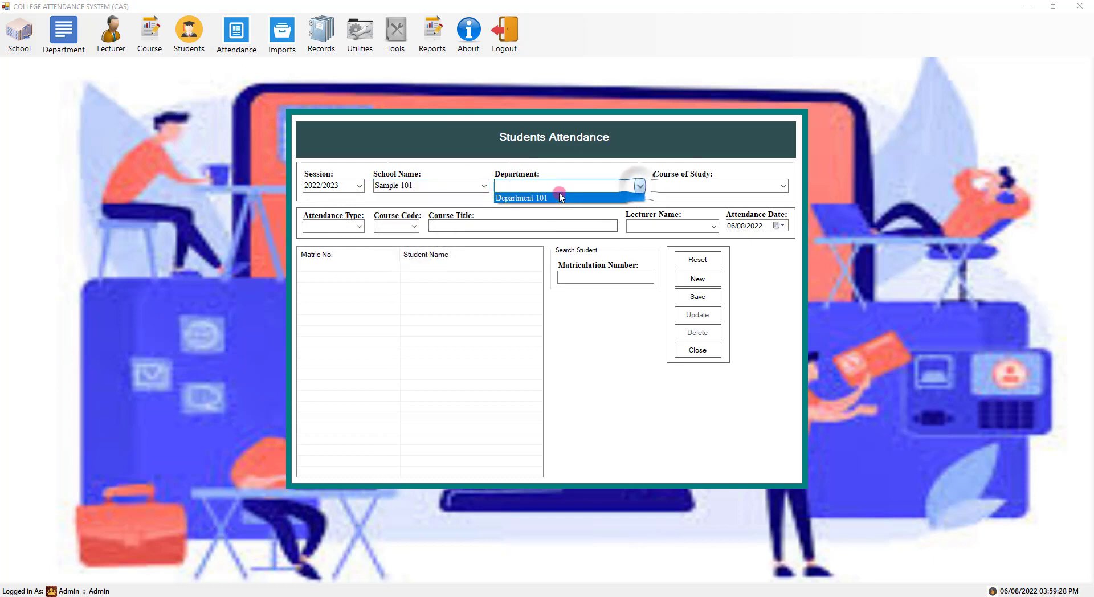
click(556, 197)
click(790, 189)
click(712, 197)
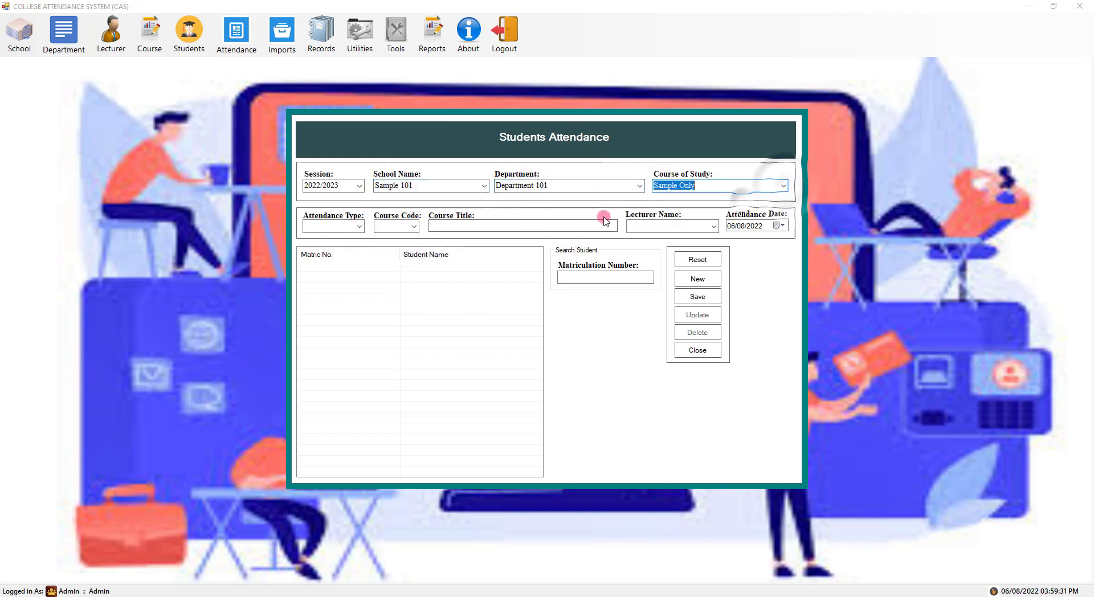
click(361, 227)
click(342, 237)
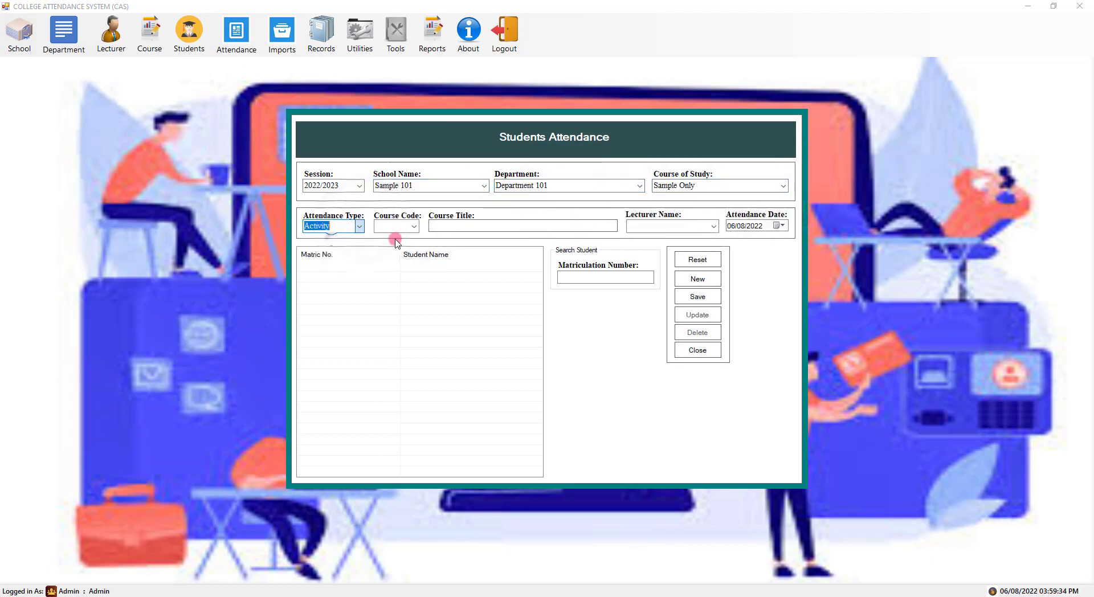
click(393, 228)
click(393, 237)
click(714, 226)
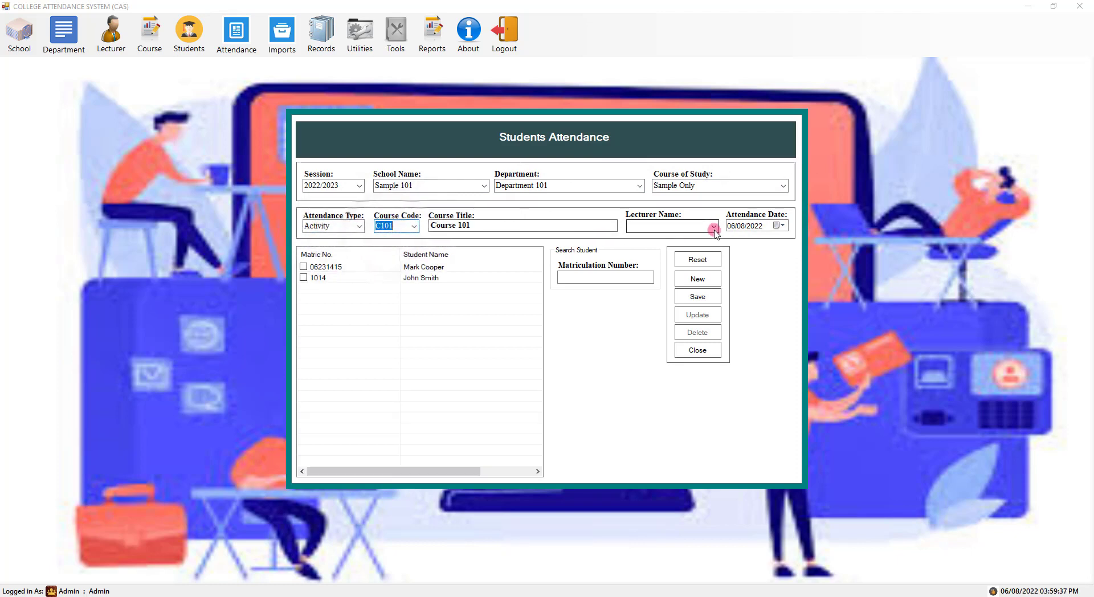
click(646, 267)
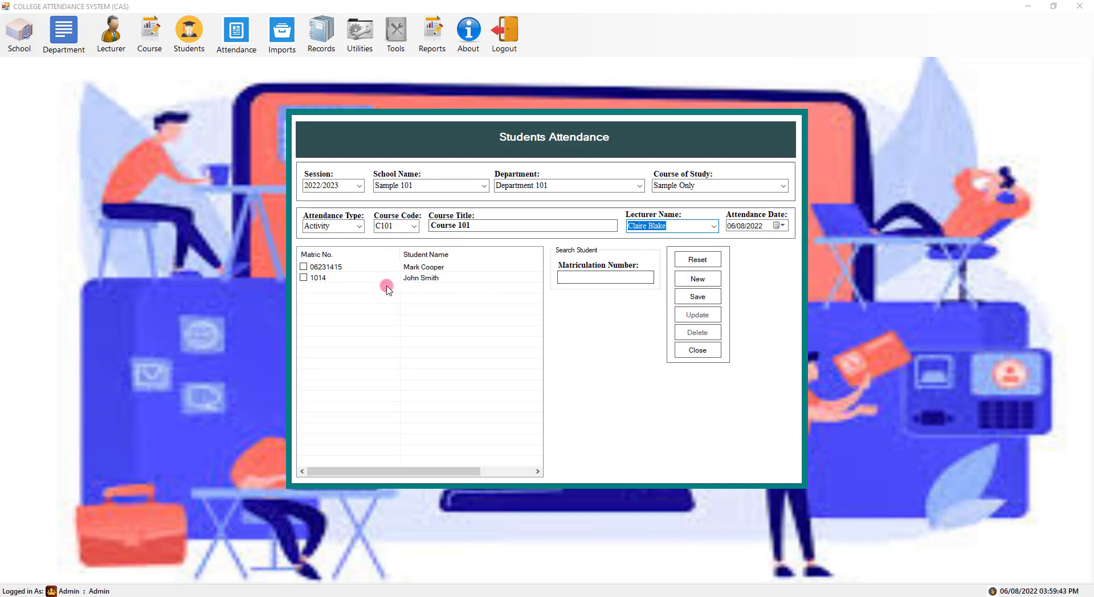
- Clear the matriculation search, tick both students, save the C101 record and reset the form
click(303, 278)
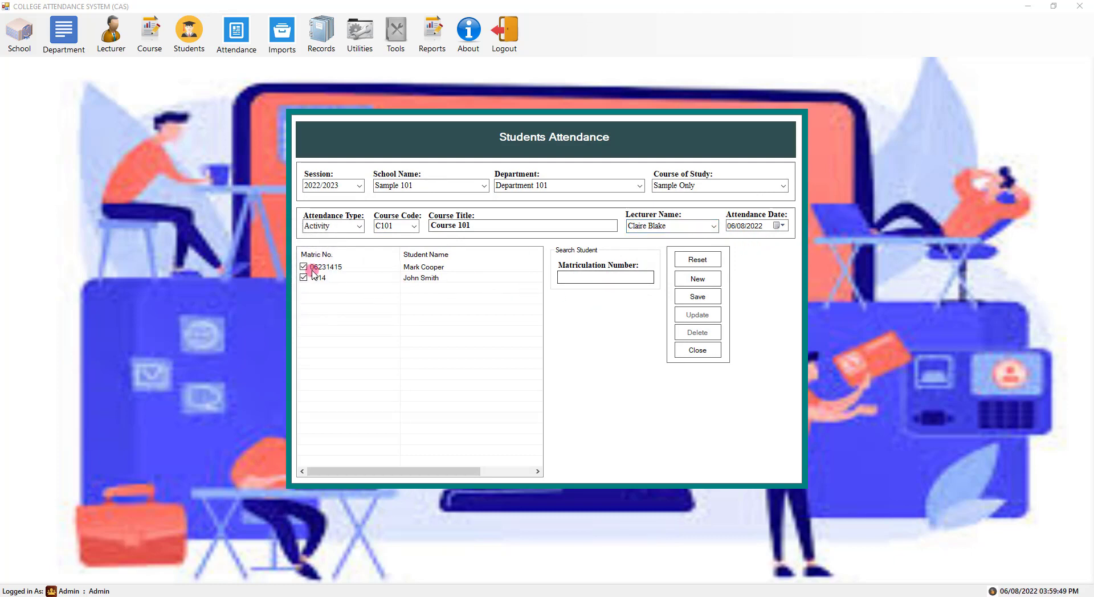
text(1014)
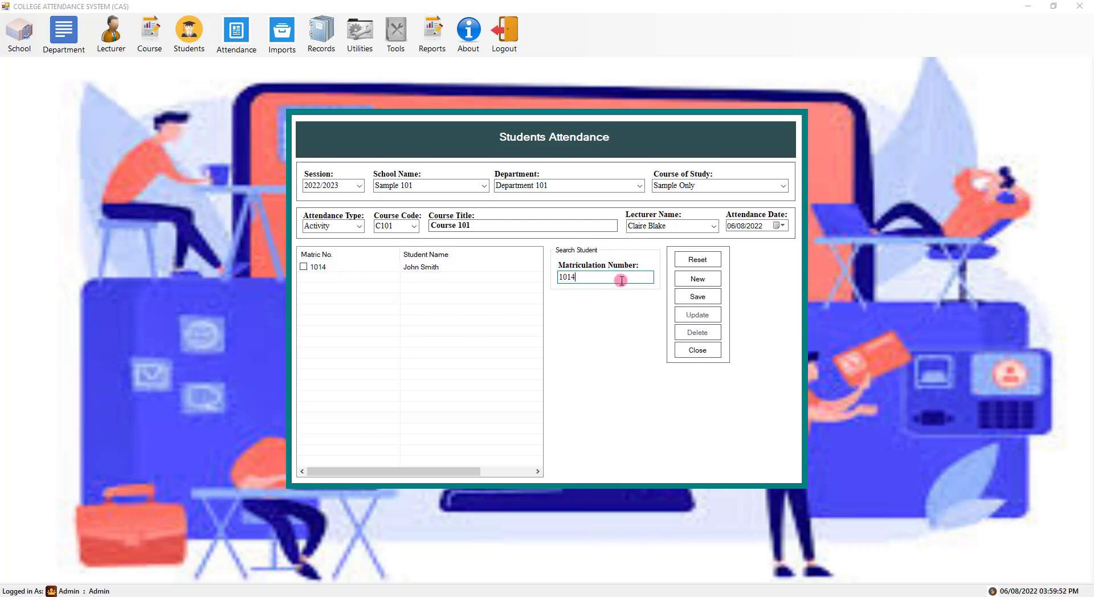
double_click(613, 281)
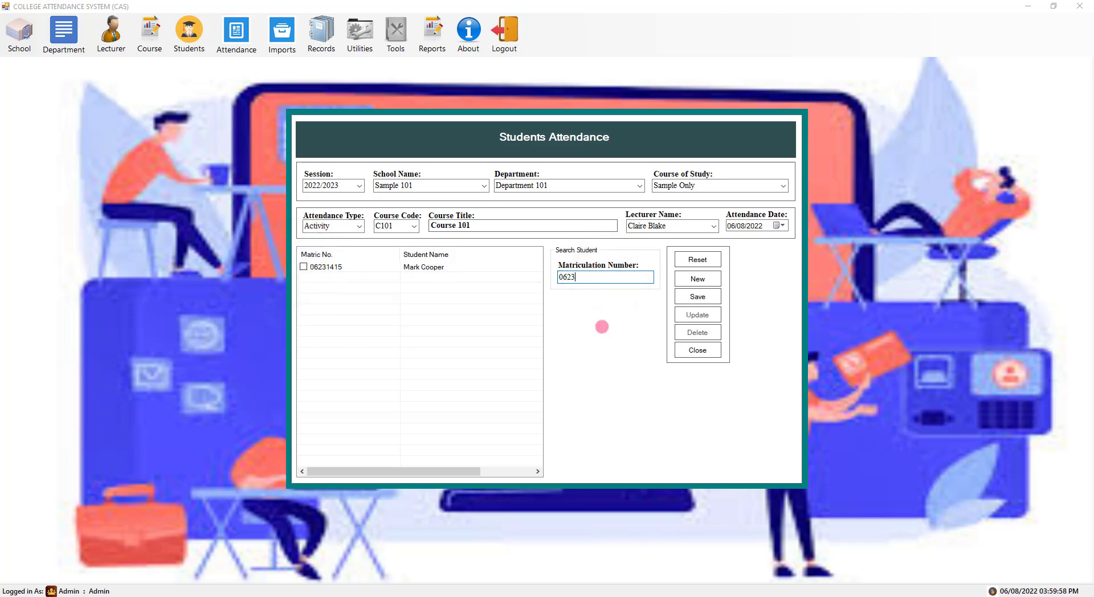
double_click(578, 276)
key(BackSpace)
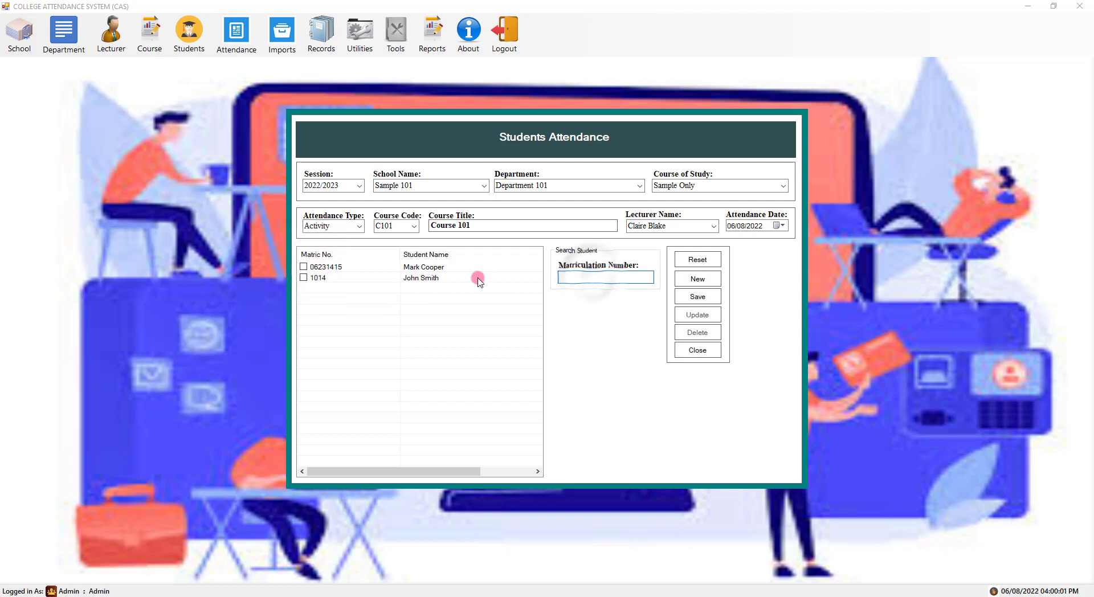
click(698, 297)
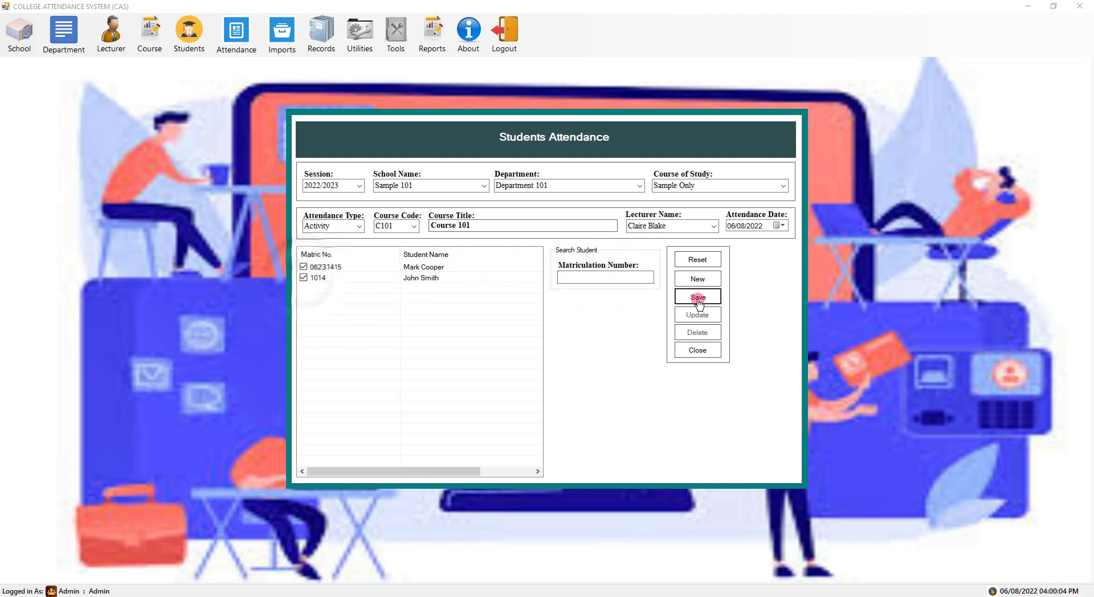
click(570, 338)
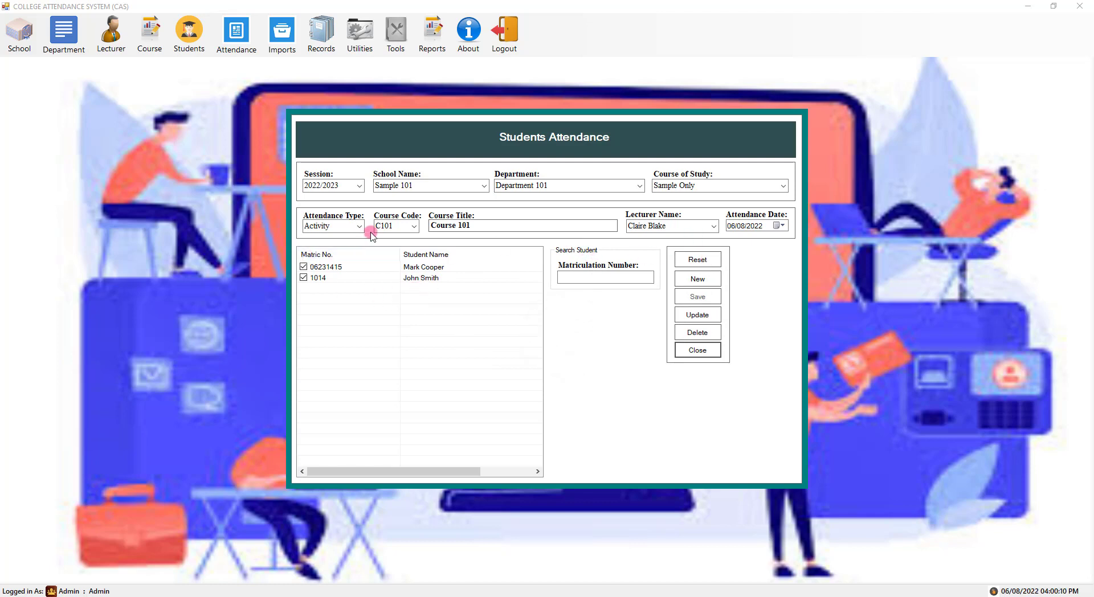
click(704, 261)
- Refill session 2022/2023, school Sample 101, Department 101 and course of study Sample Only
click(359, 185)
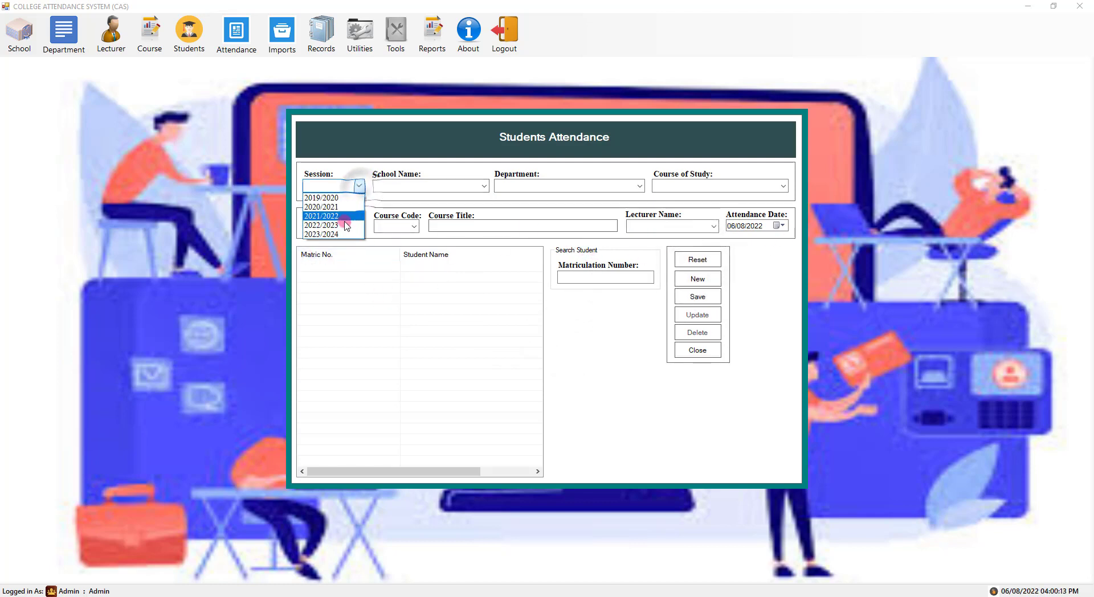
click(322, 285)
click(476, 184)
click(422, 206)
click(564, 186)
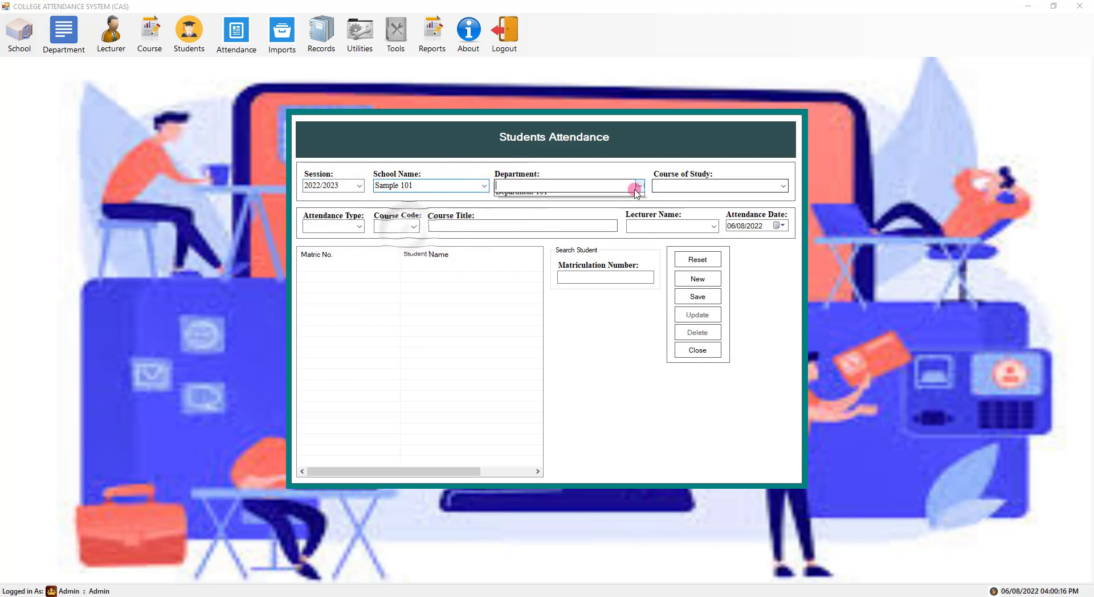
click(570, 197)
click(783, 185)
click(695, 199)
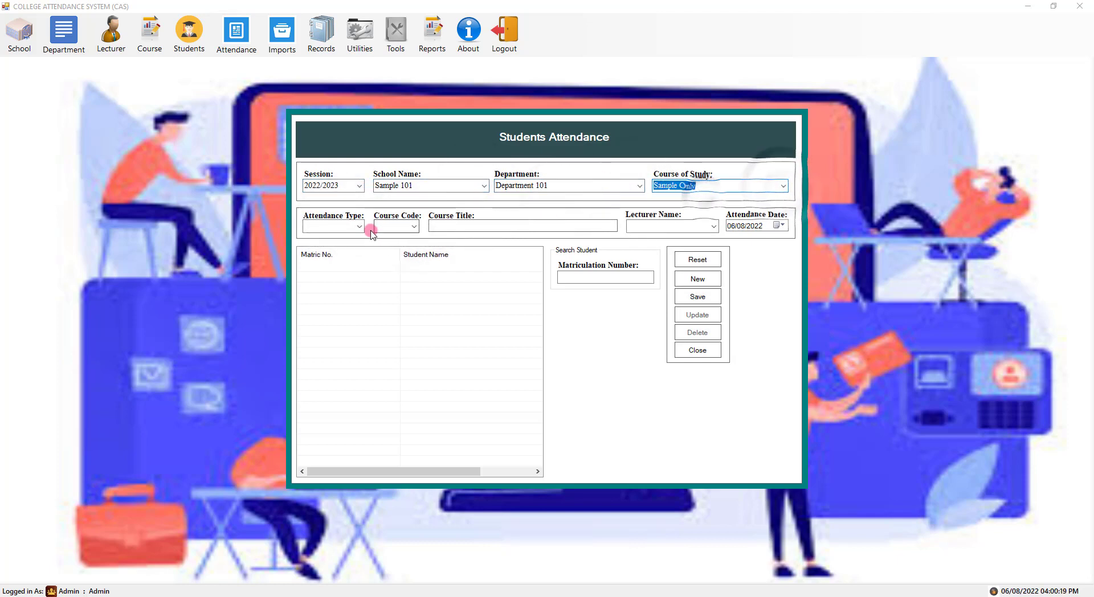
click(359, 227)
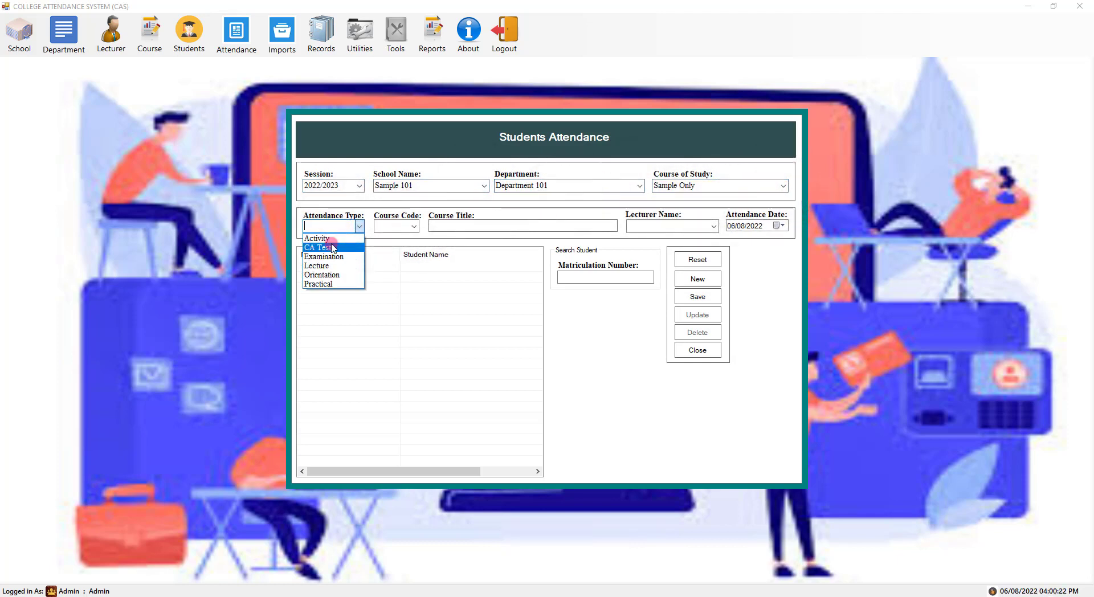
click(317, 238)
click(414, 227)
click(394, 236)
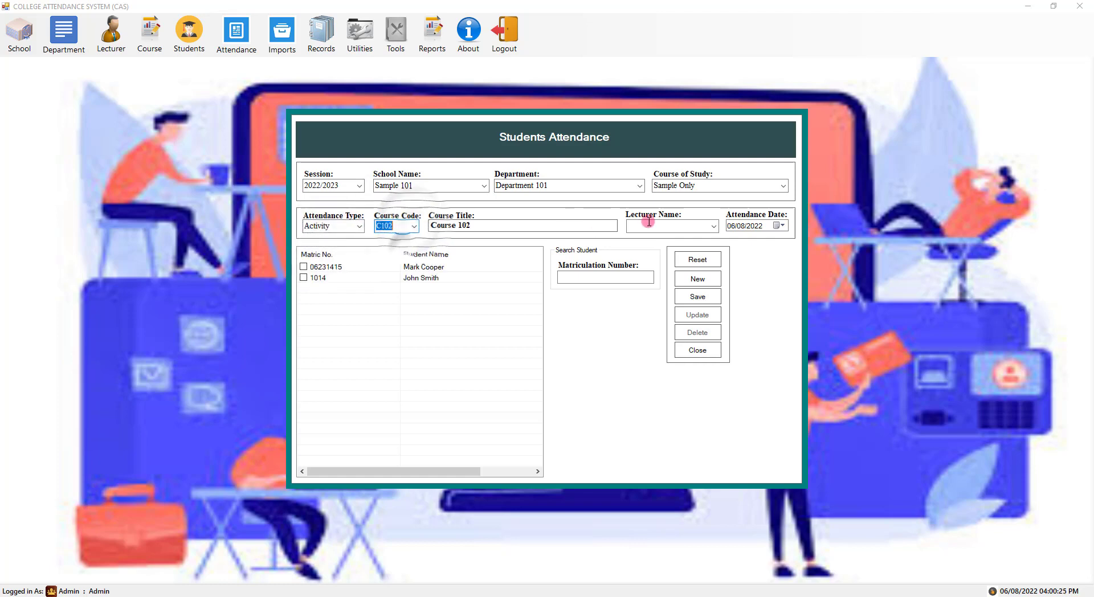
click(713, 227)
click(656, 277)
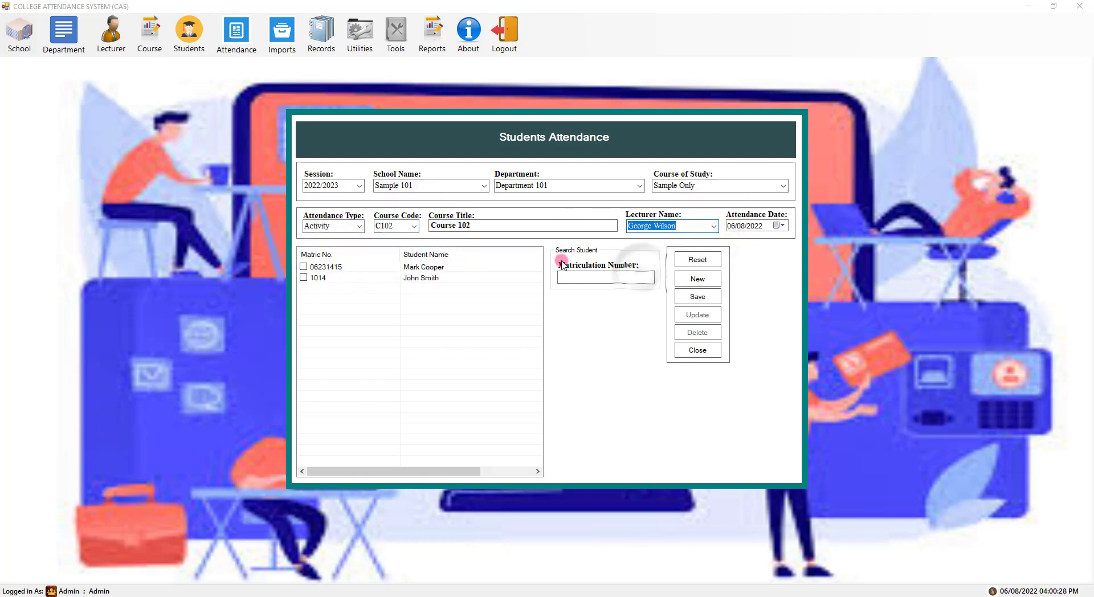
- Tick both students, save the C102 record, confirm, then close the attendance form
click(303, 277)
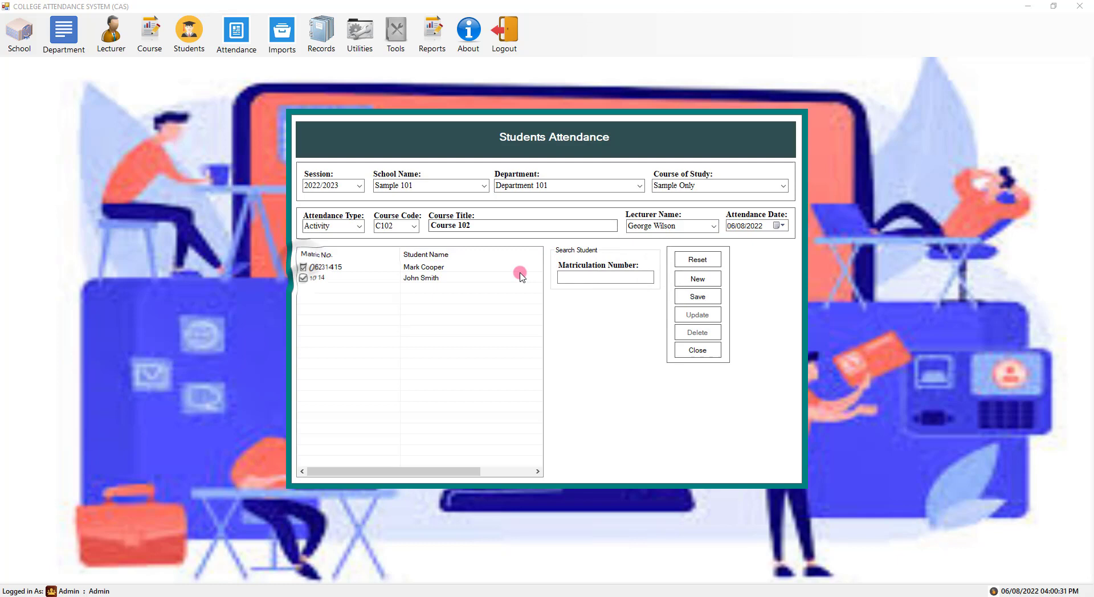
click(696, 295)
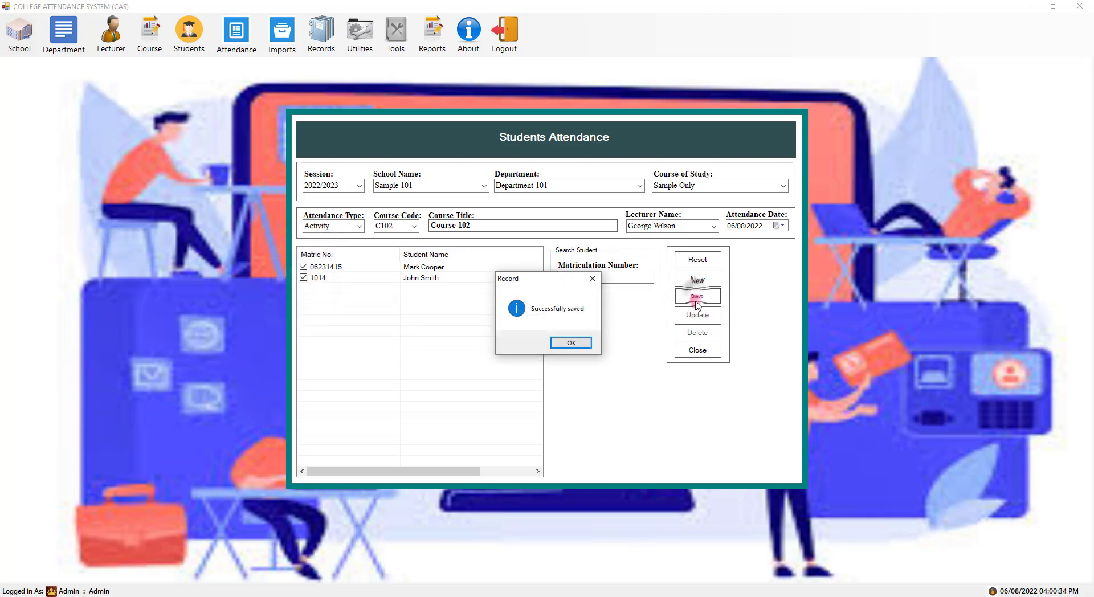
click(569, 341)
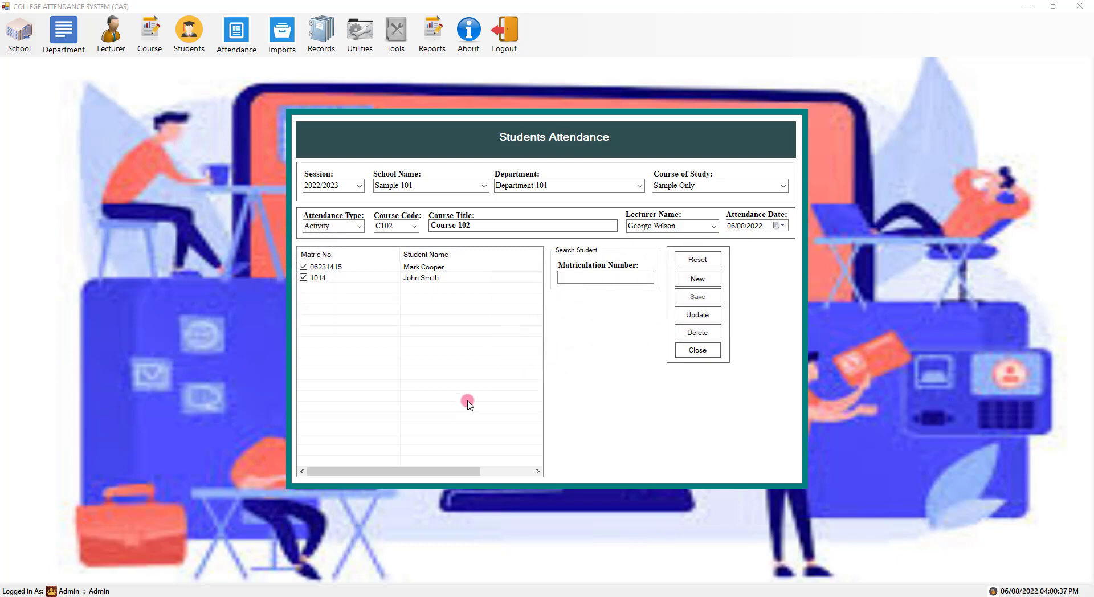
click(698, 278)
drag(439, 472, 367, 472)
click(715, 295)
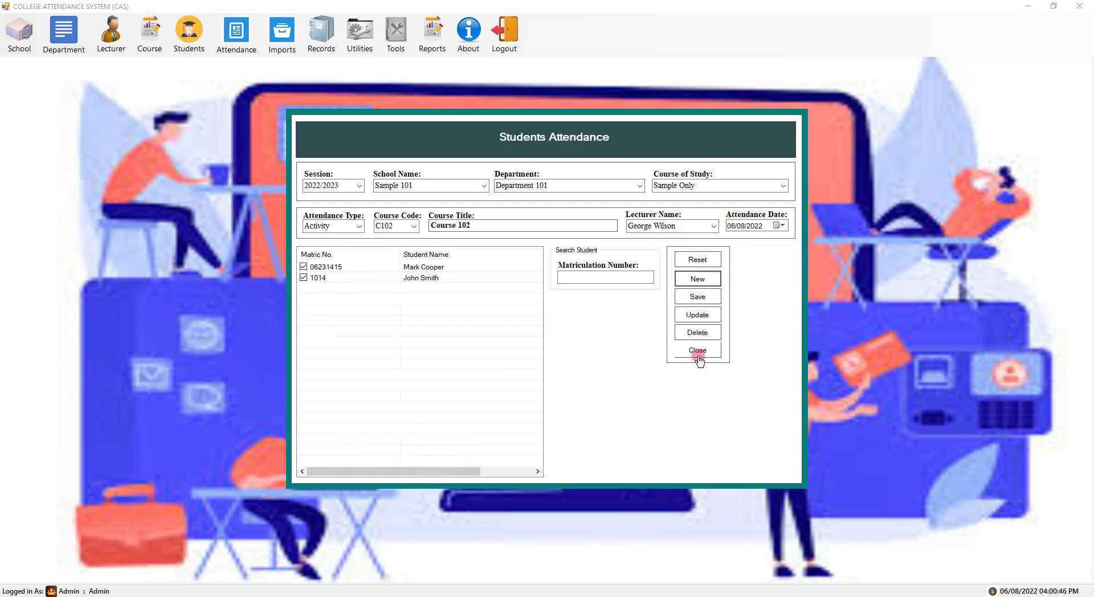
click(697, 357)
- Open the list of registered students from the Records menu
click(236, 33)
click(272, 37)
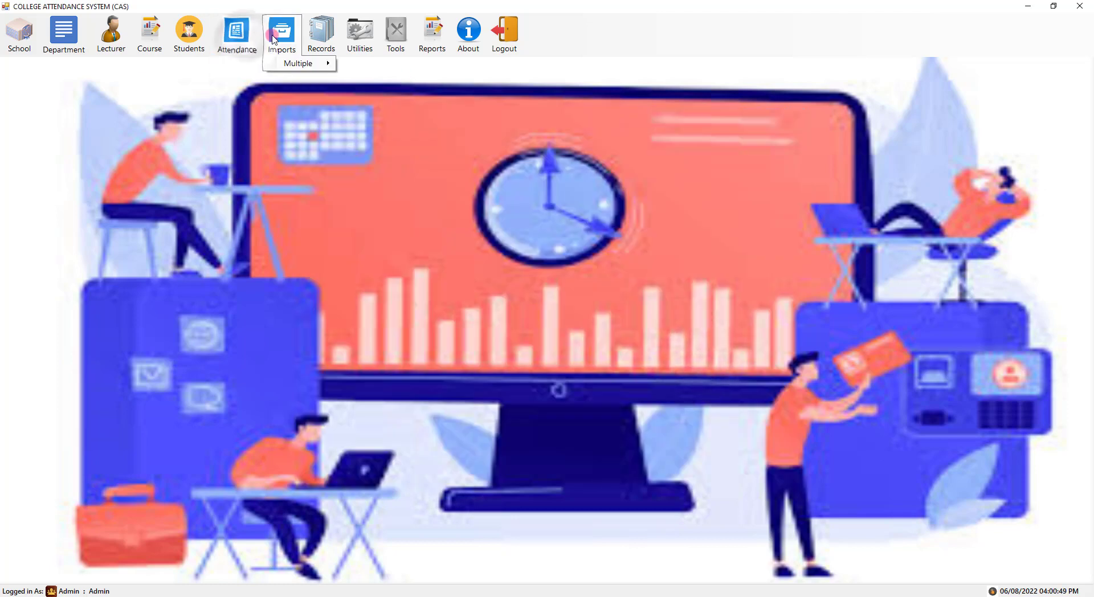
click(335, 43)
click(339, 75)
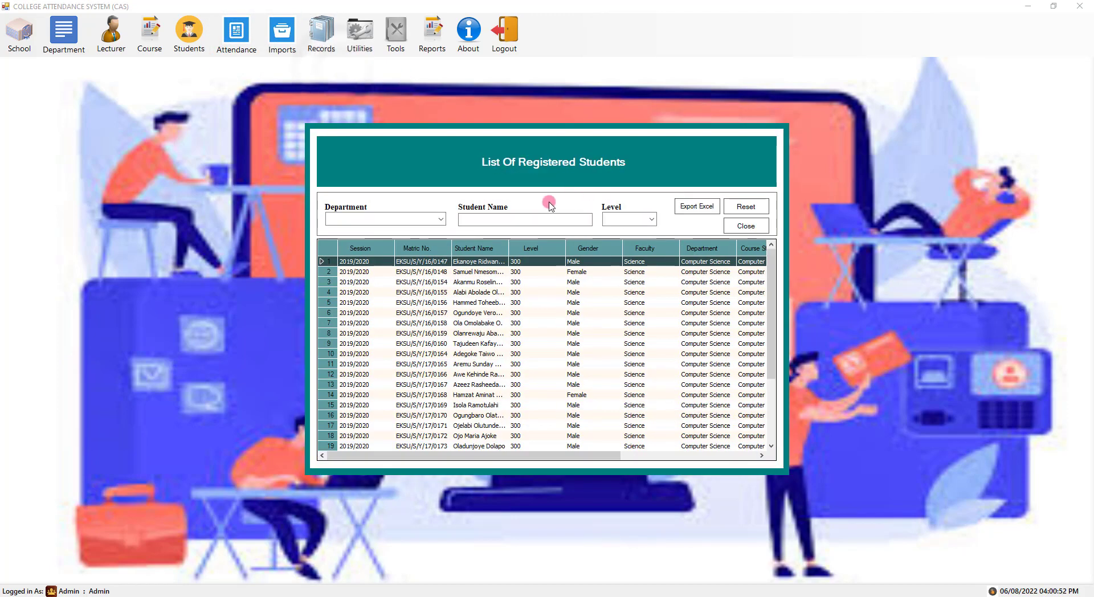
mouse_move(776, 294)
mouse_down()
mouse_move(774, 330)
mouse_move(775, 300)
mouse_up()
- Filter the students to Department 101 and discard the exported Excel workbook
click(441, 220)
click(359, 250)
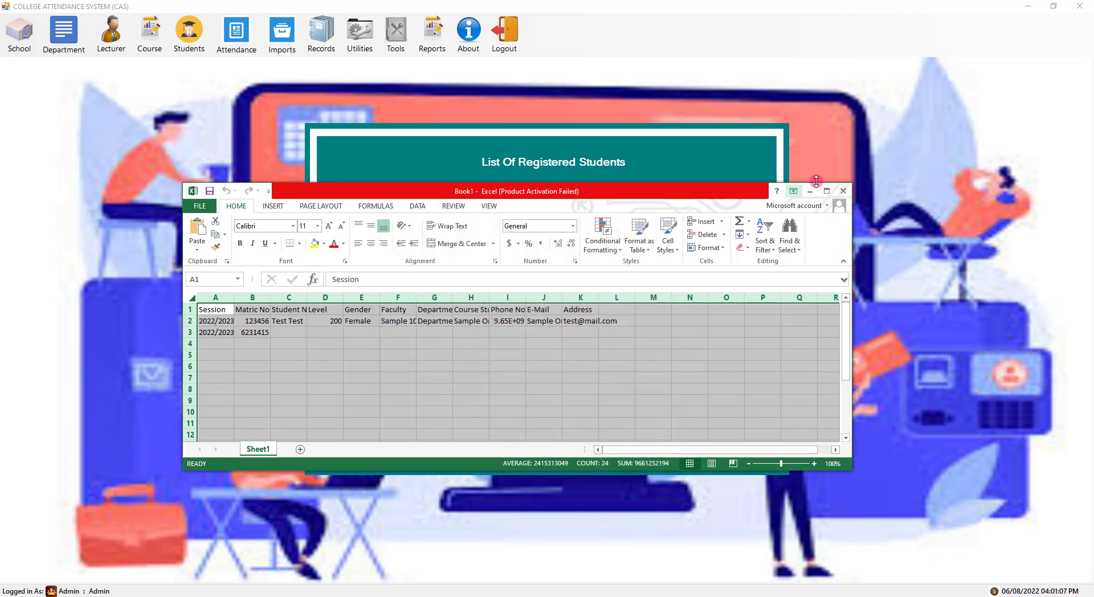
click(844, 194)
click(547, 317)
click(626, 342)
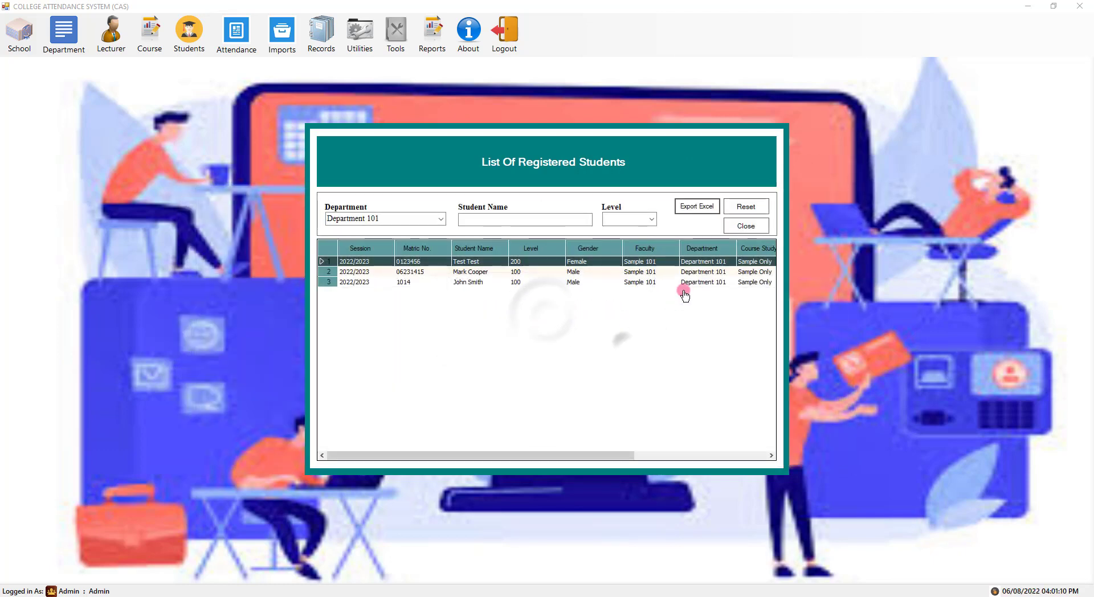
- Reset the filters, search student names for 'john' then 'mark', and close the list
click(746, 207)
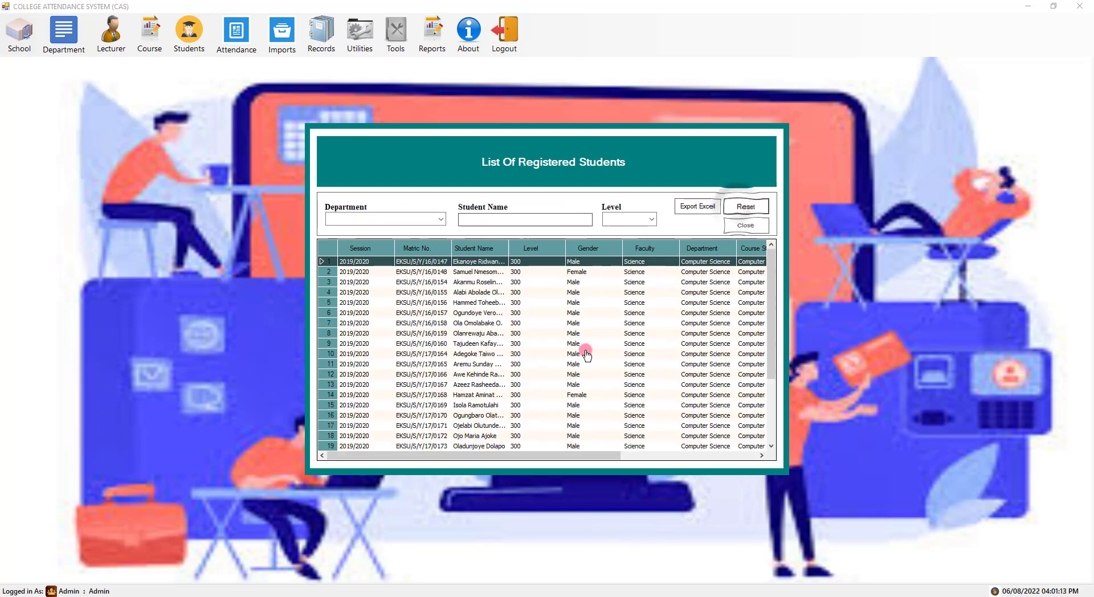
scroll(735, 399, down, 3)
drag(604, 459, 420, 453)
scroll(561, 291, up, 3)
scroll(561, 291, up, 2)
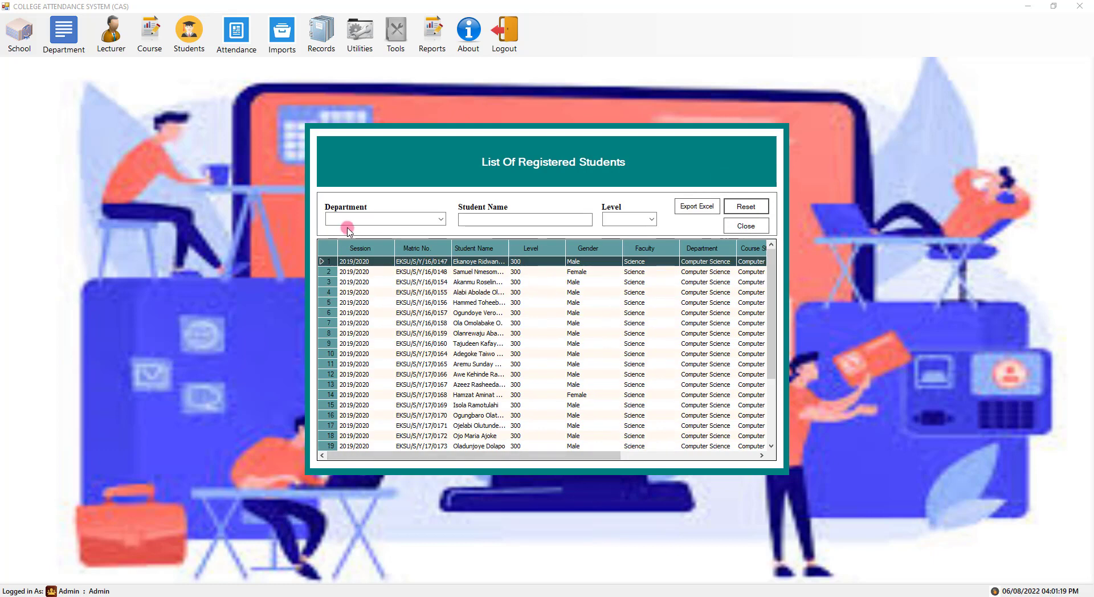
text(john)
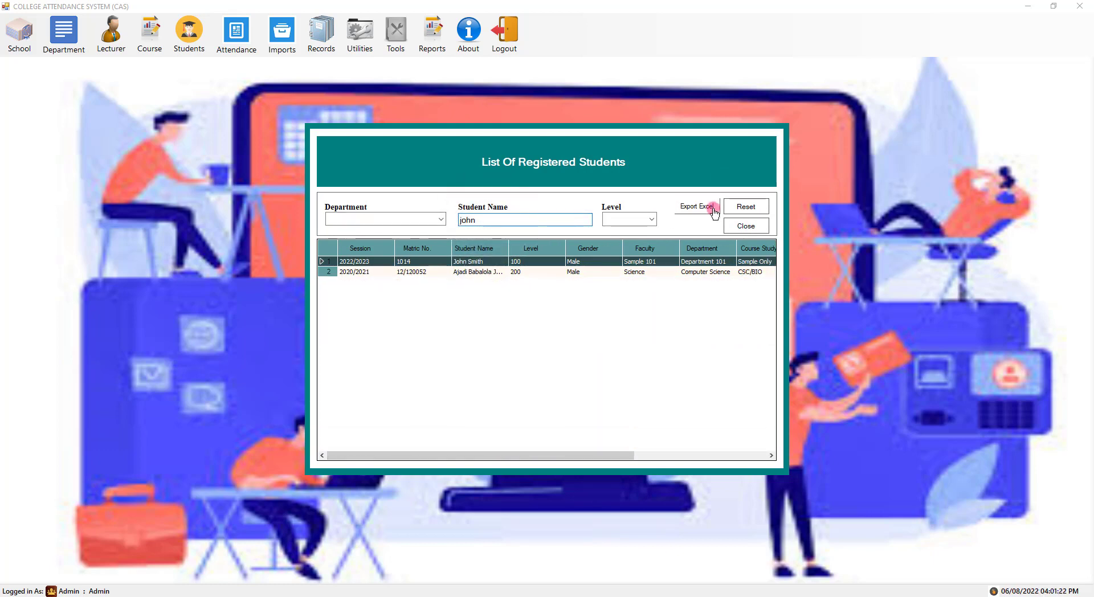
key(BackSpace)
key(BackSpace)
key(BackSpace)
key(BackSpace)
text(mark)
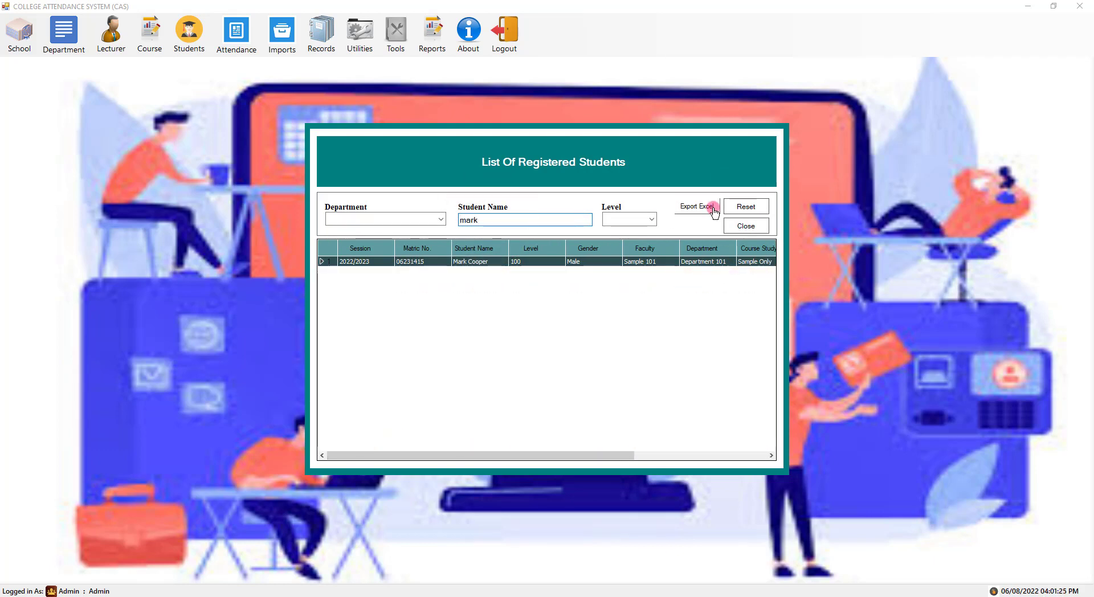
click(741, 225)
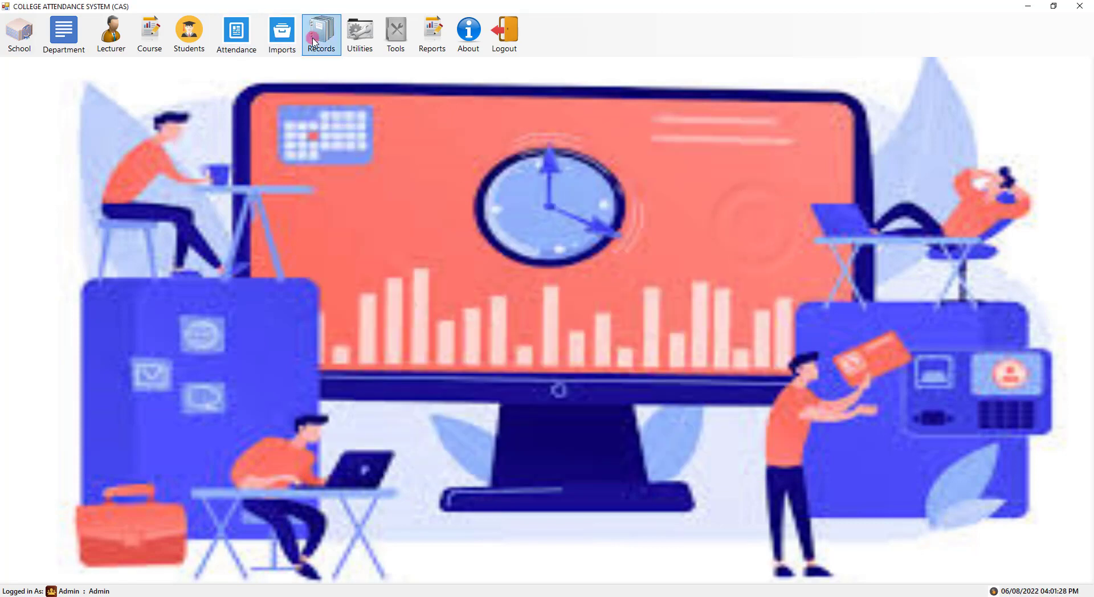
- Open the students attendance report filtered to 2022/2023, Sample 101, Department 101, Activity
click(348, 53)
click(345, 68)
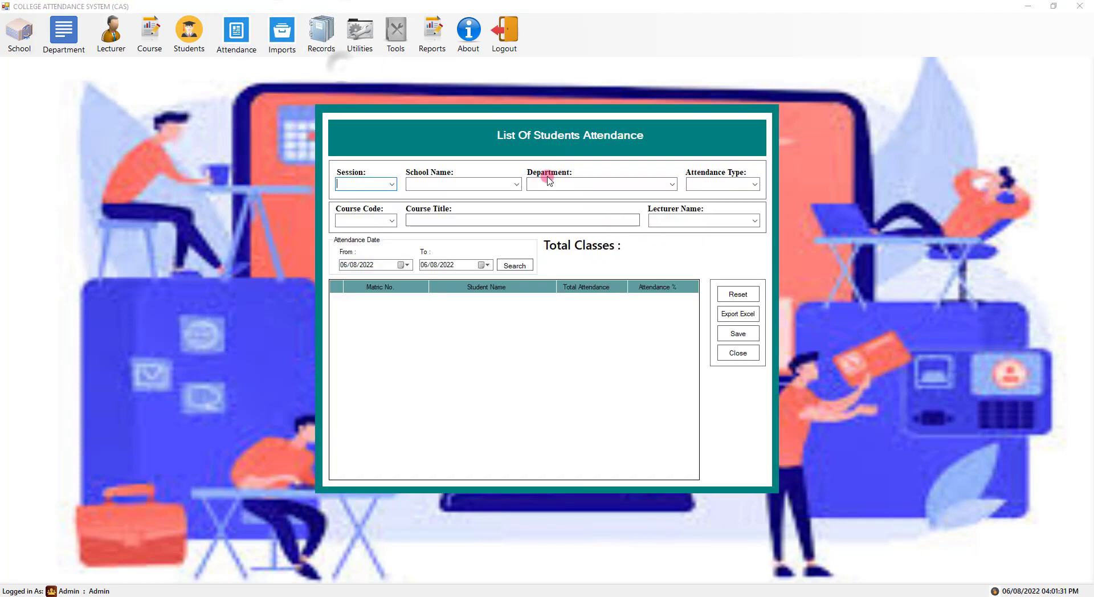
click(391, 183)
click(365, 223)
click(513, 185)
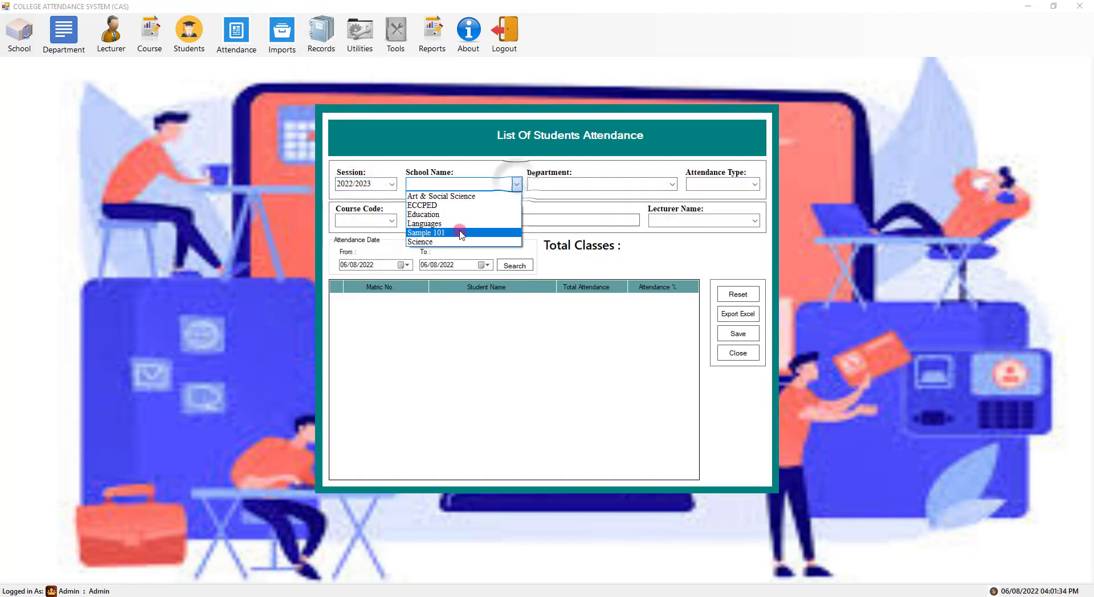
click(670, 191)
click(586, 203)
click(754, 182)
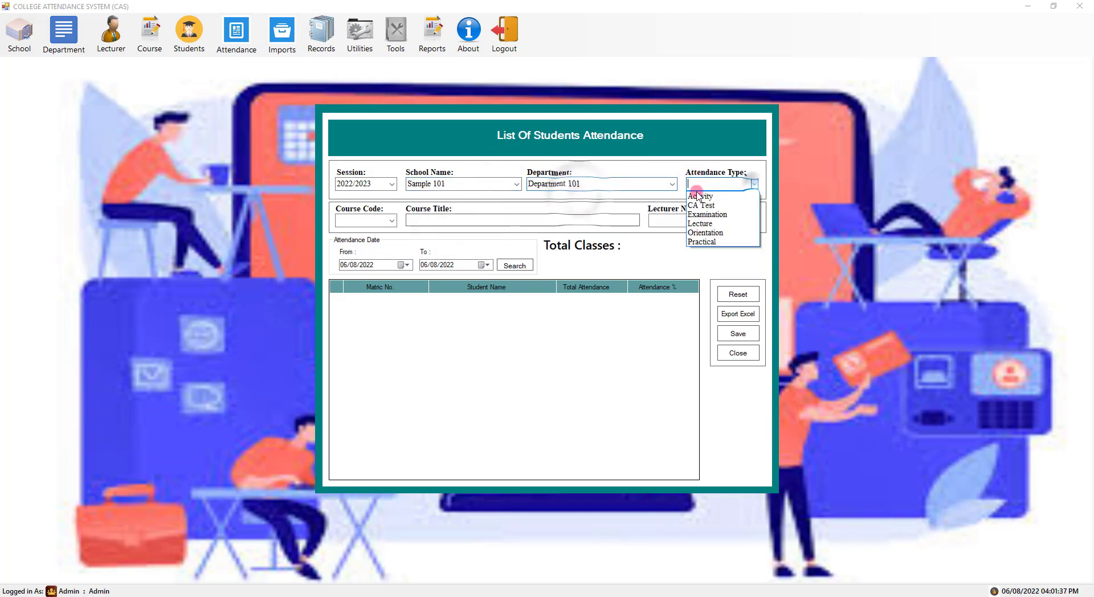
click(707, 198)
- Choose course C101 and its lecturer, then run the attendance search
click(391, 220)
click(350, 232)
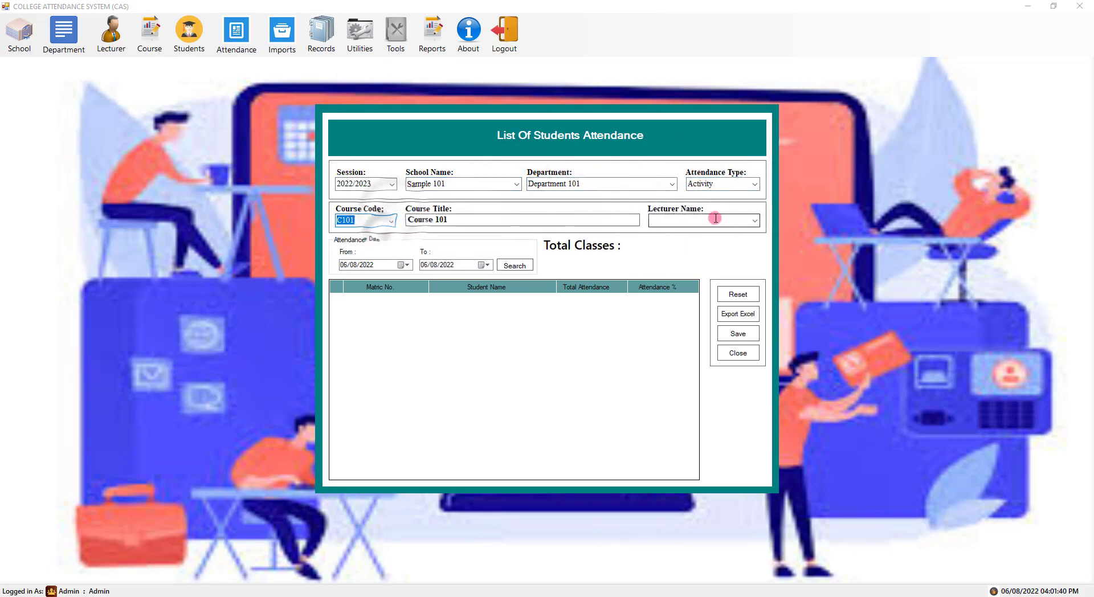
click(754, 220)
click(670, 260)
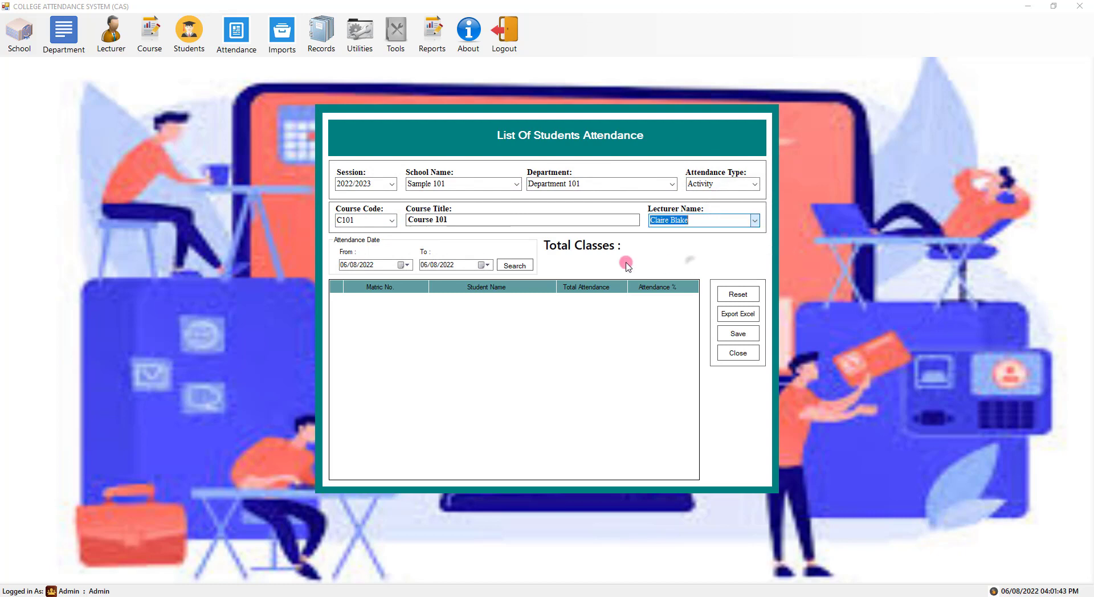
click(507, 266)
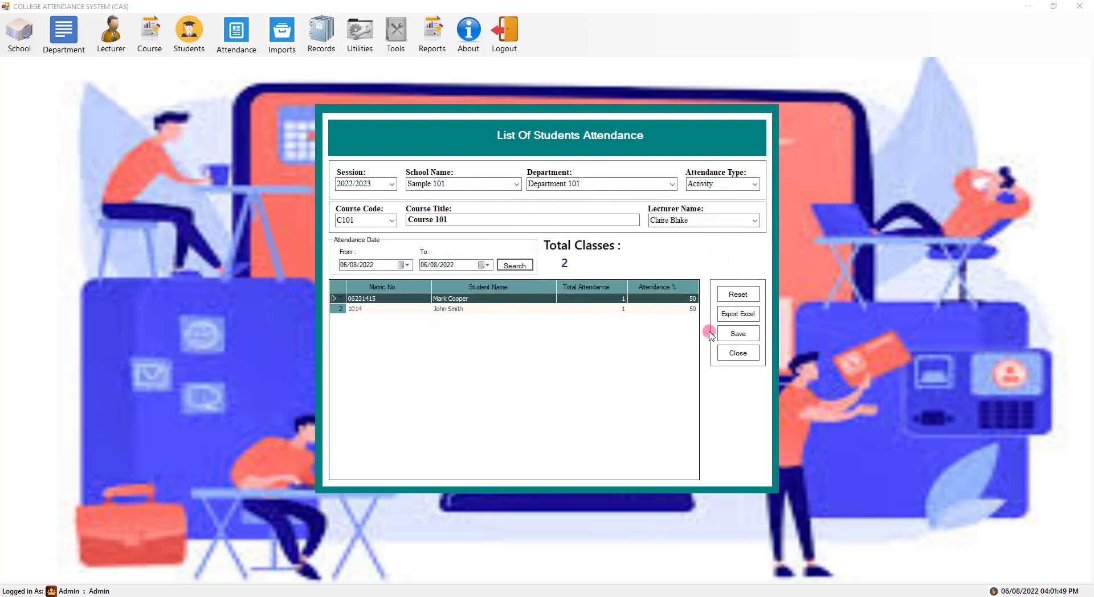
- Export the C101 attendance results to Excel and close Excel without saving
click(738, 314)
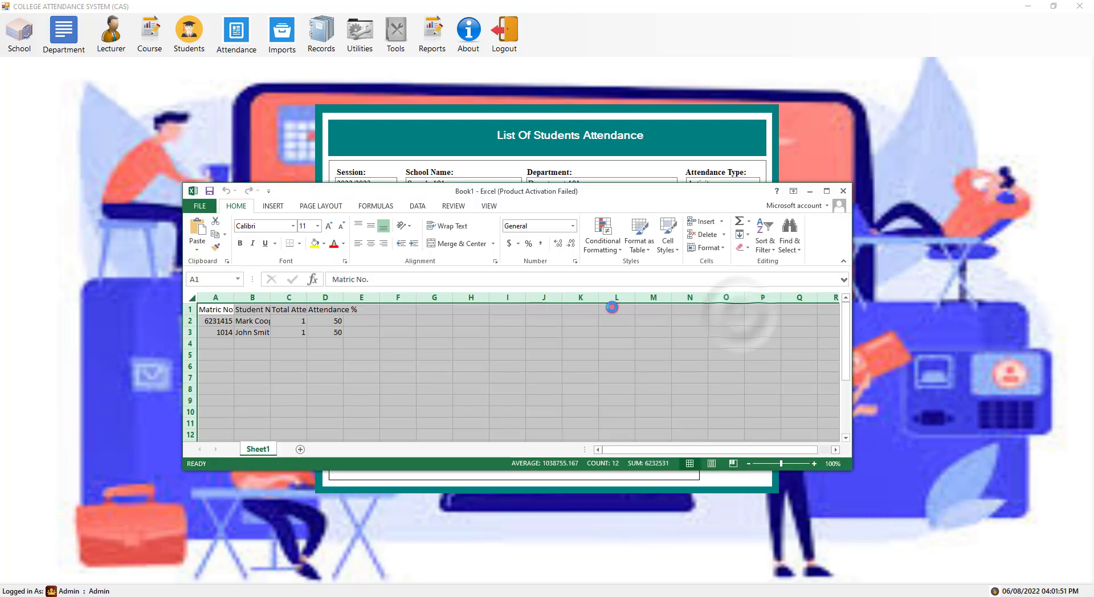
click(633, 440)
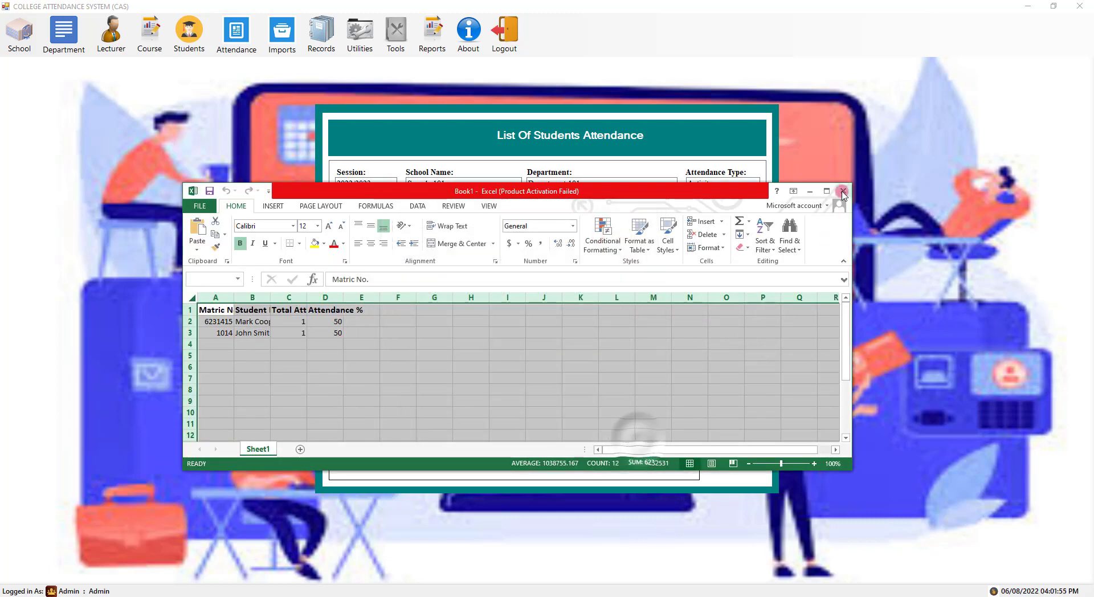
click(542, 318)
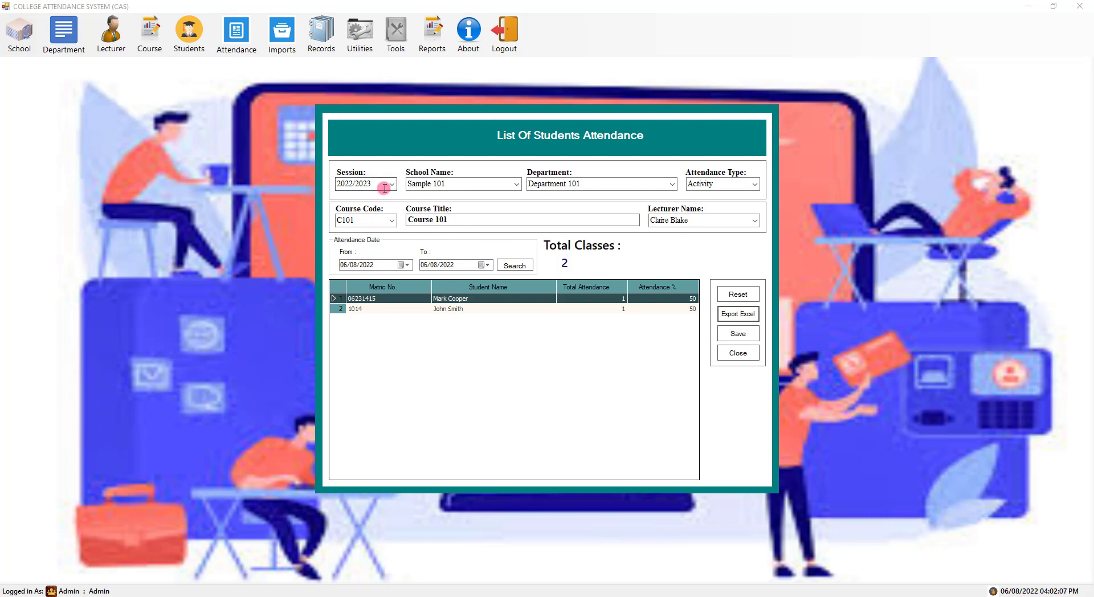
- Switch the course to C102 with a different lecturer and search again
click(392, 220)
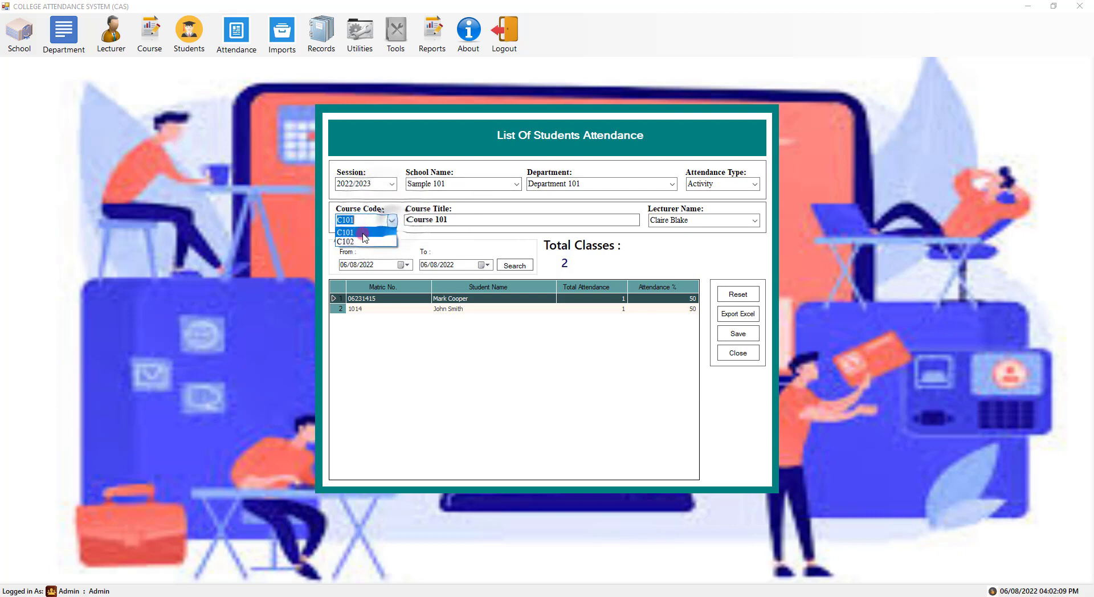
click(348, 242)
click(747, 221)
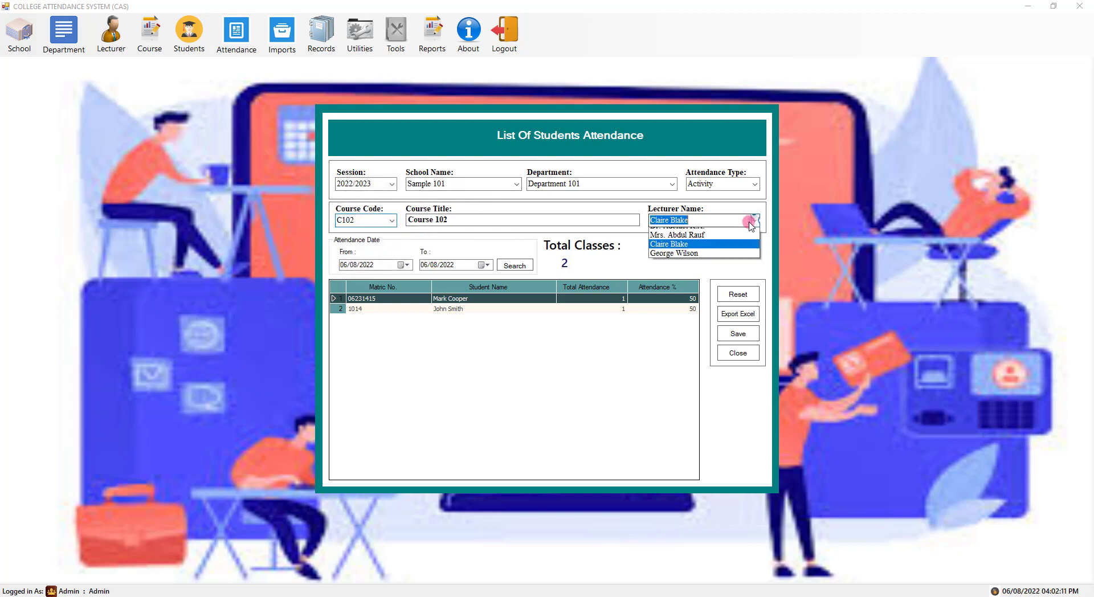
click(686, 269)
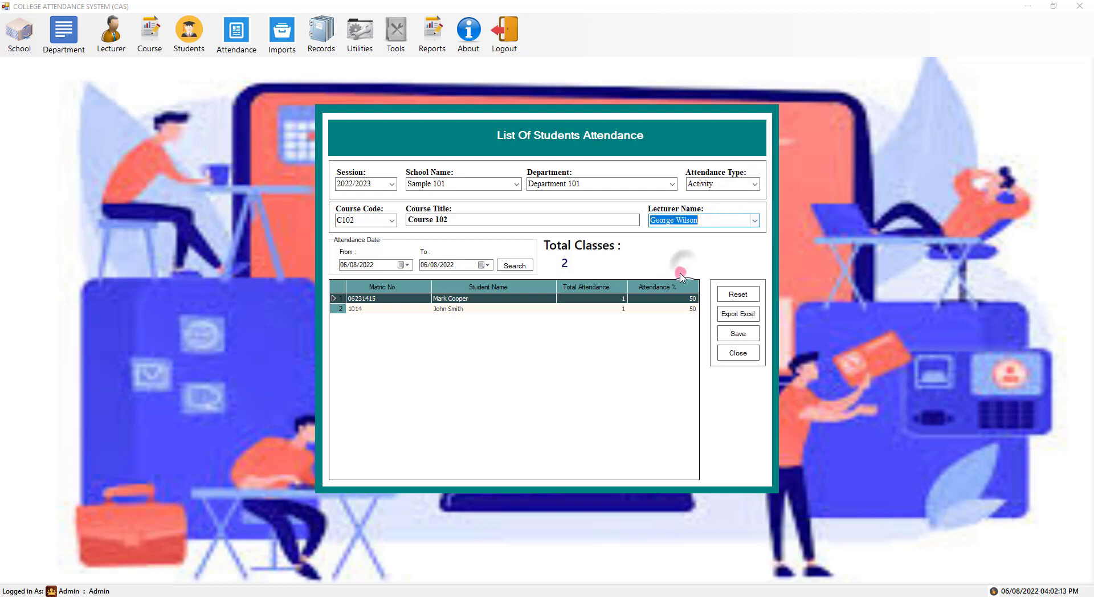
click(516, 266)
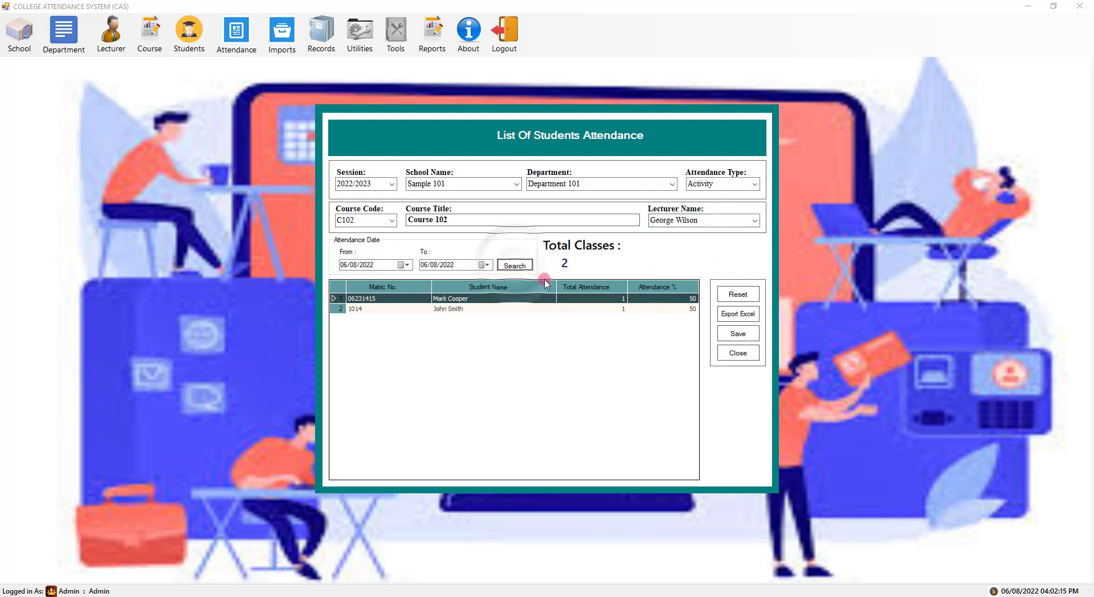
- Reset the filters and reselect 2022/2023, Sample 101, Department 101 and Activity
click(721, 295)
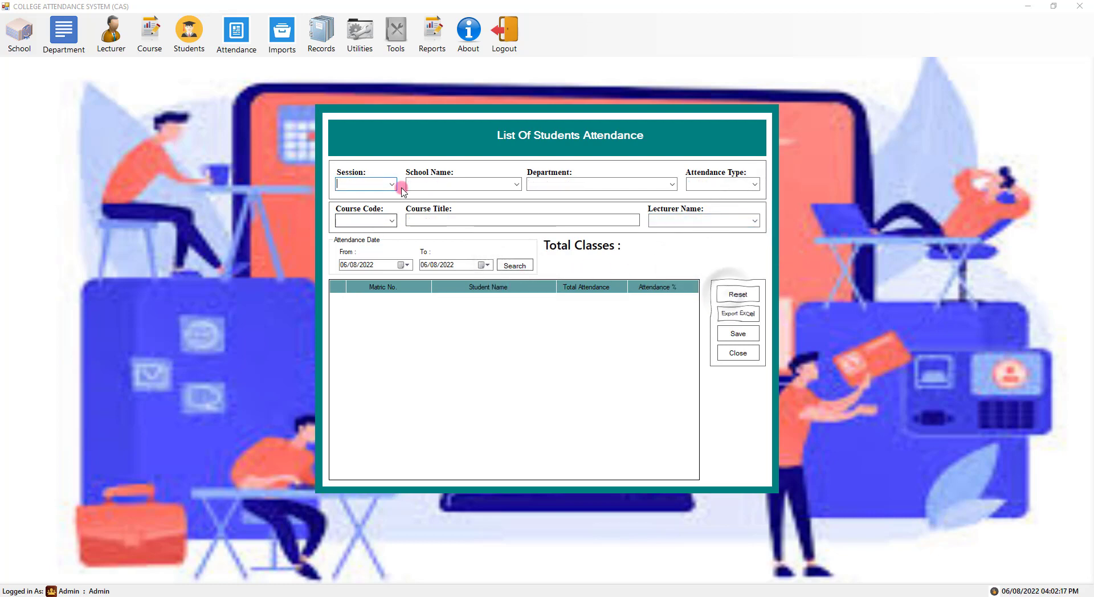
click(391, 184)
click(374, 224)
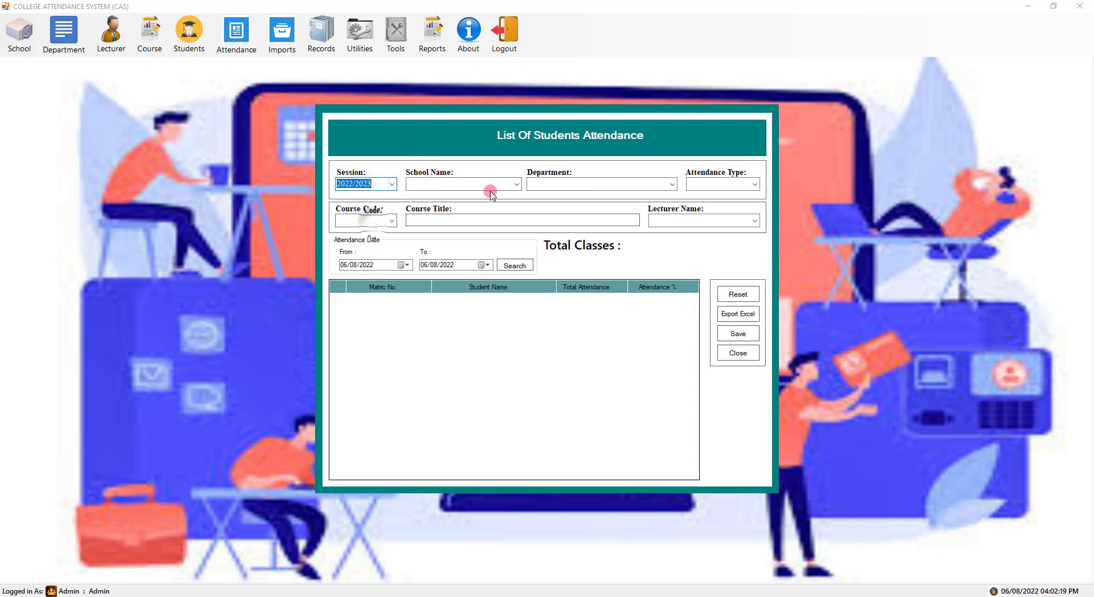
click(516, 184)
click(466, 234)
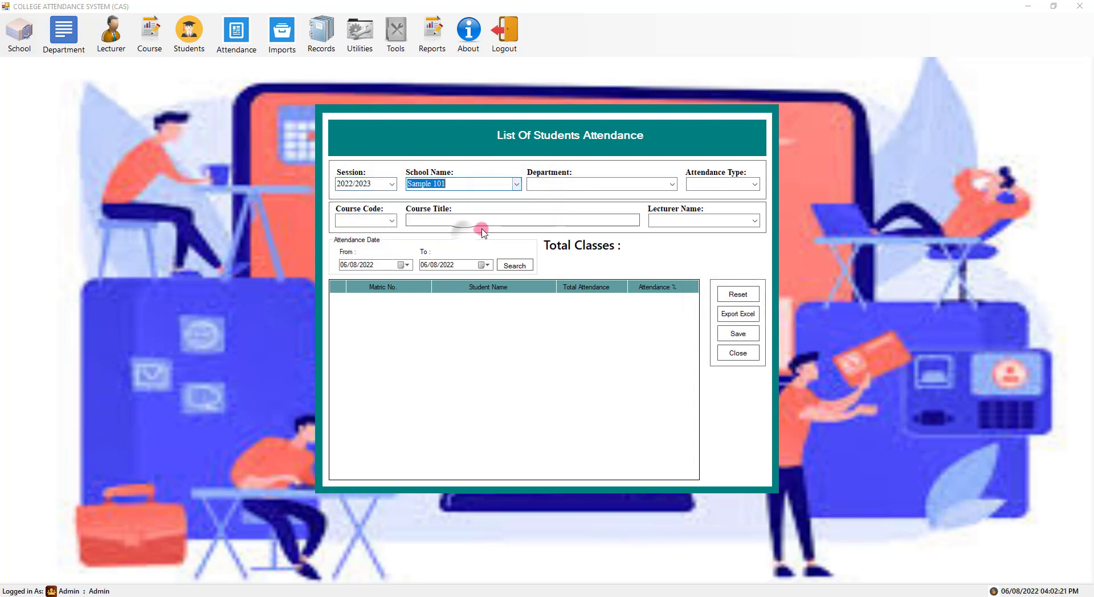
click(672, 184)
click(570, 196)
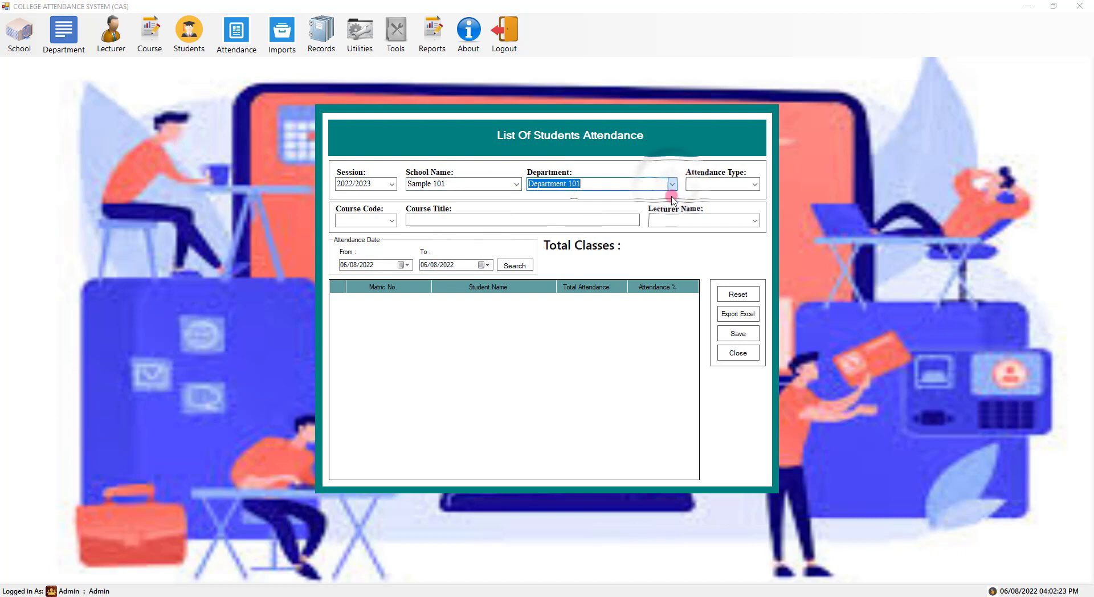
click(753, 184)
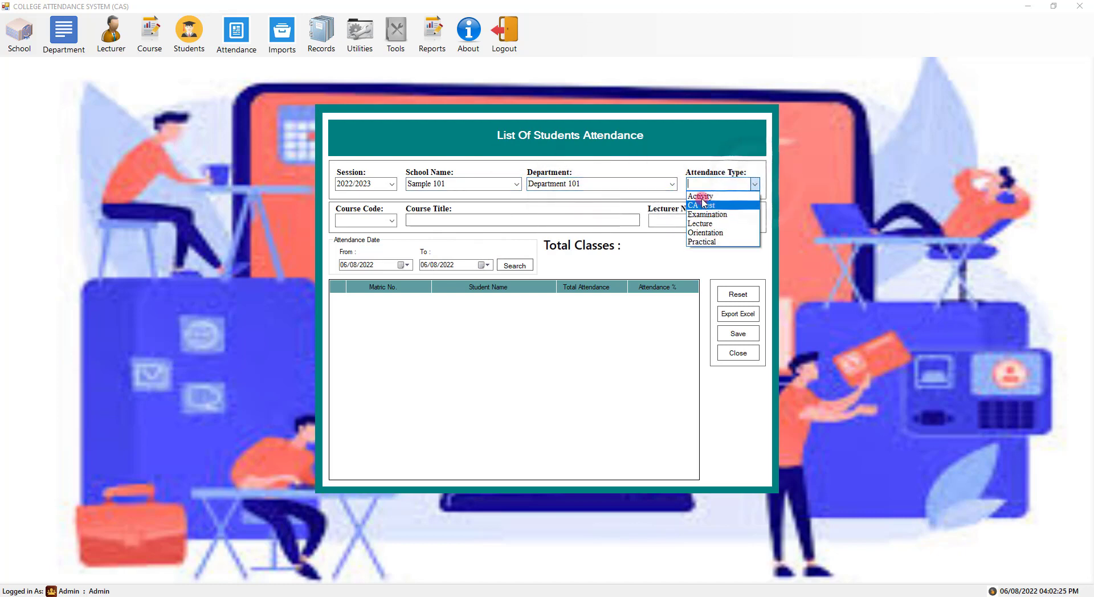
click(706, 196)
- Choose course C102 and its lecturer, then run the attendance search
click(391, 220)
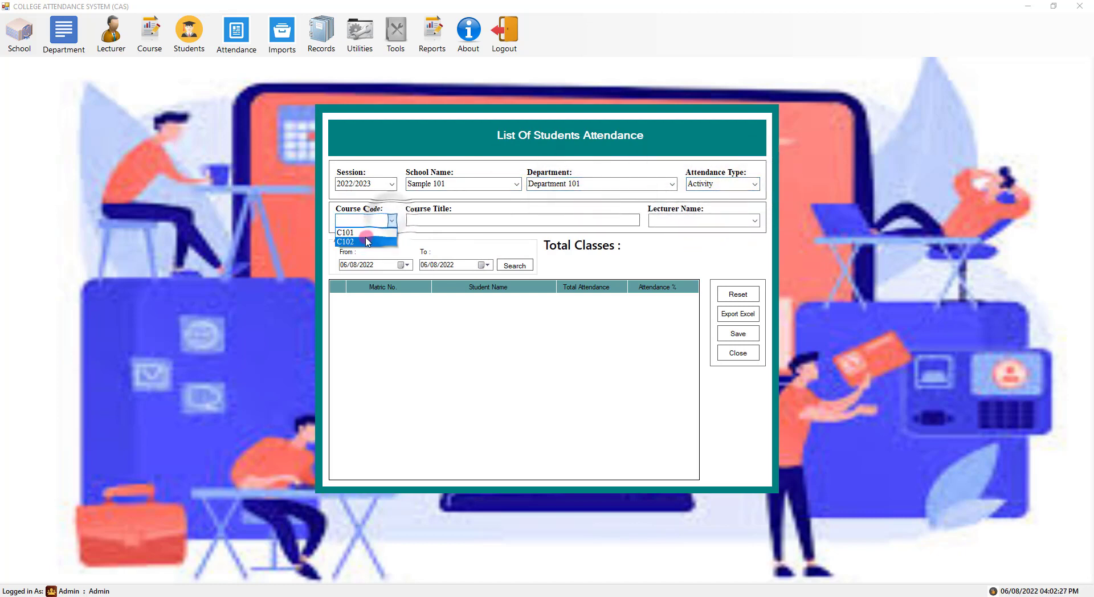
click(373, 231)
click(755, 222)
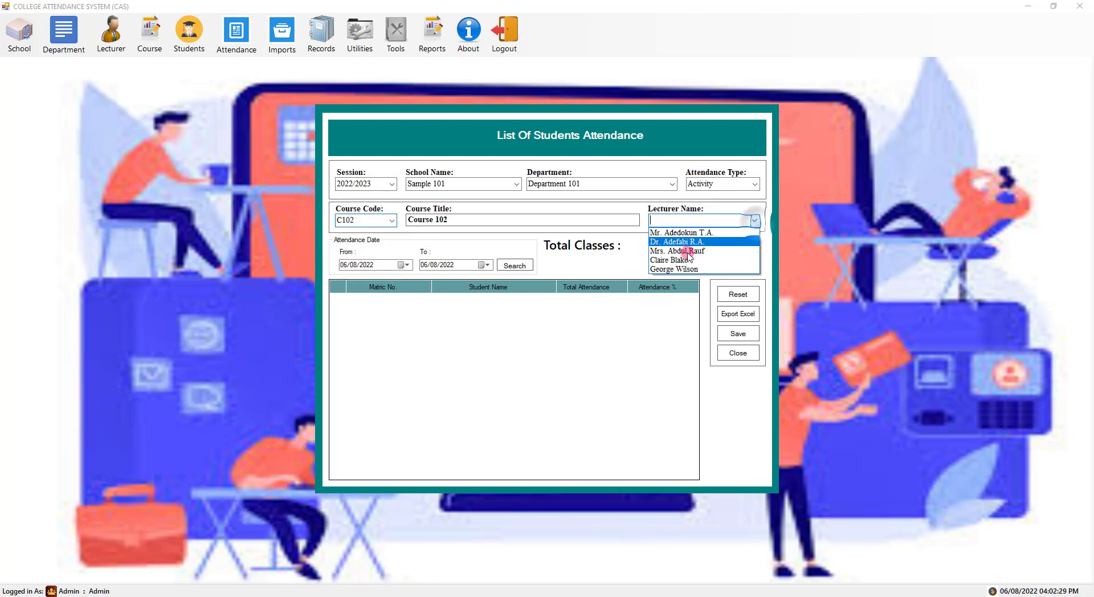
click(661, 269)
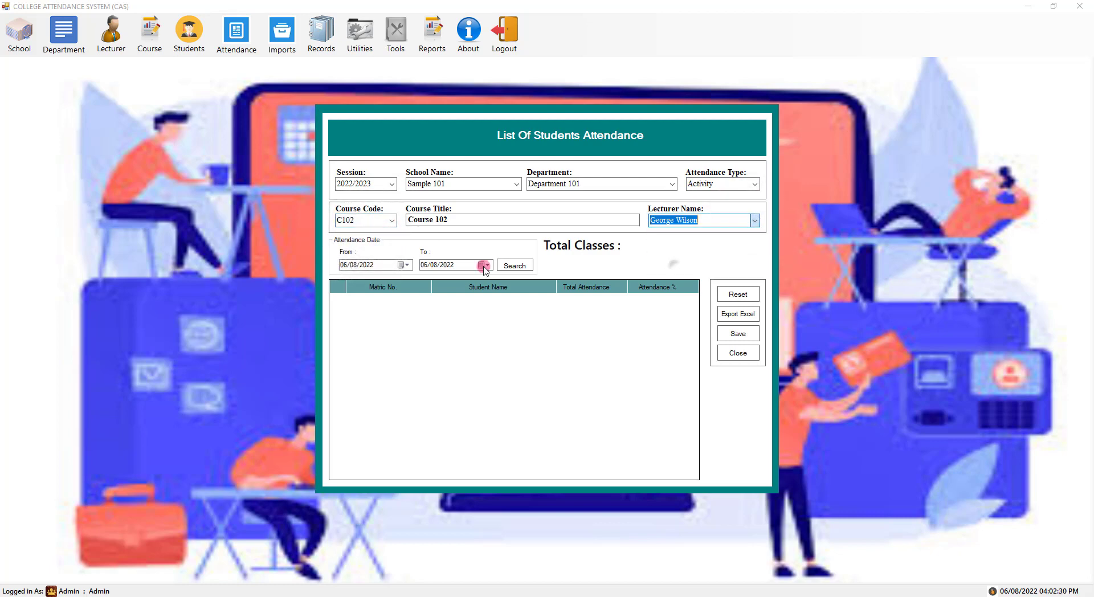
click(528, 266)
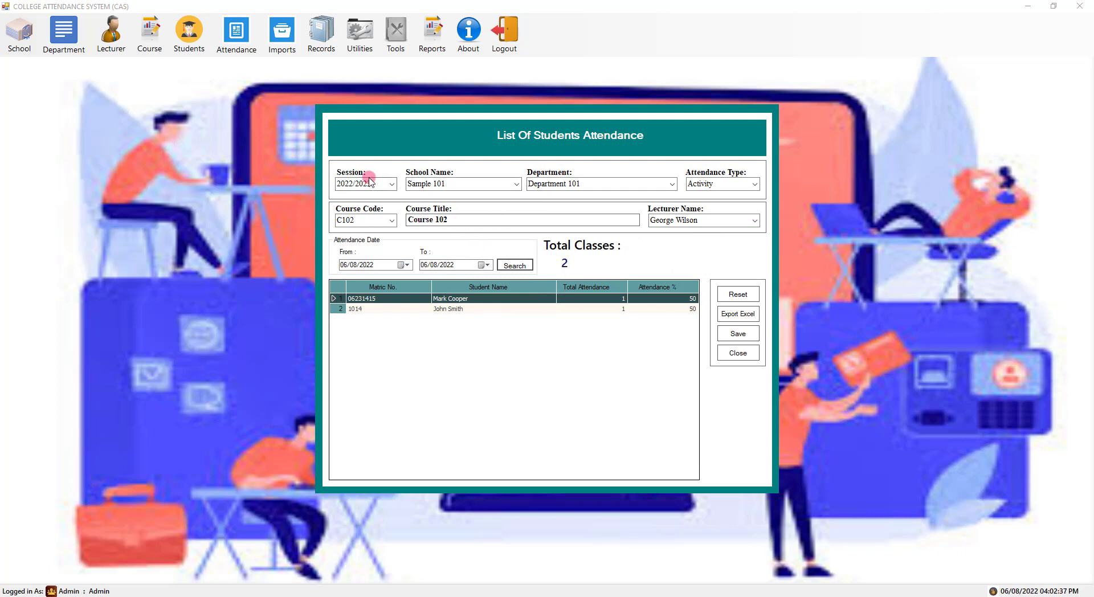
- Filter the report to session 2019/2020, school Science, department Computer Science
click(392, 185)
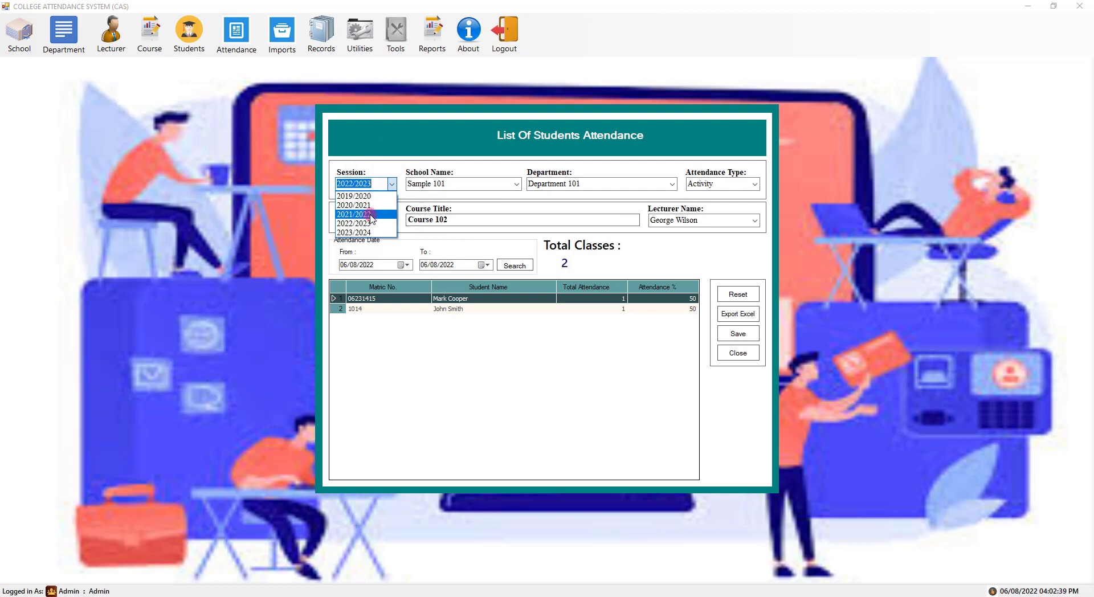
click(359, 196)
click(516, 184)
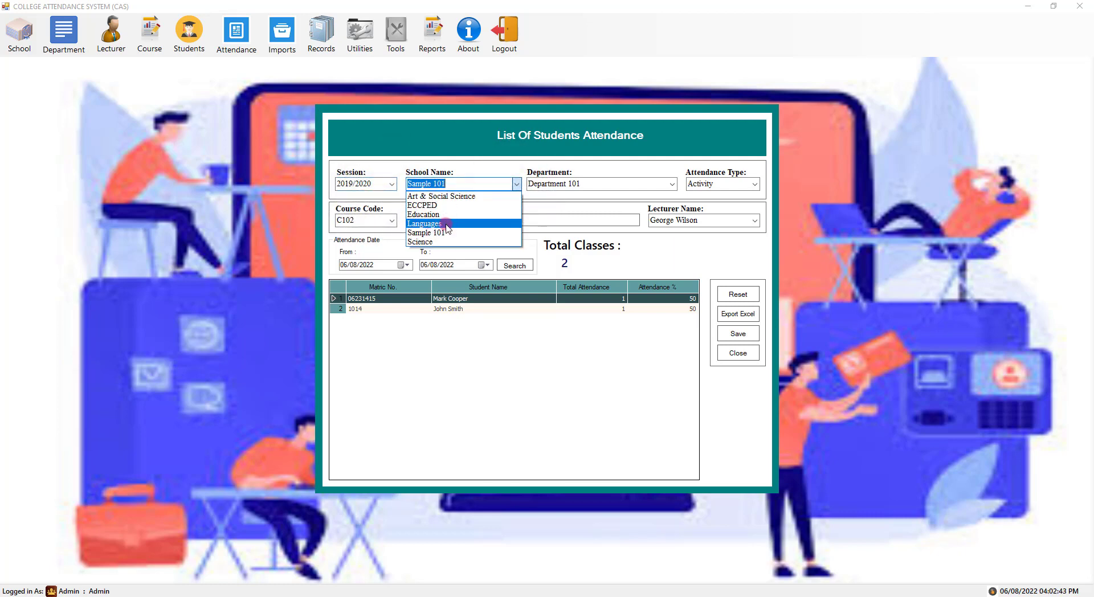
click(455, 196)
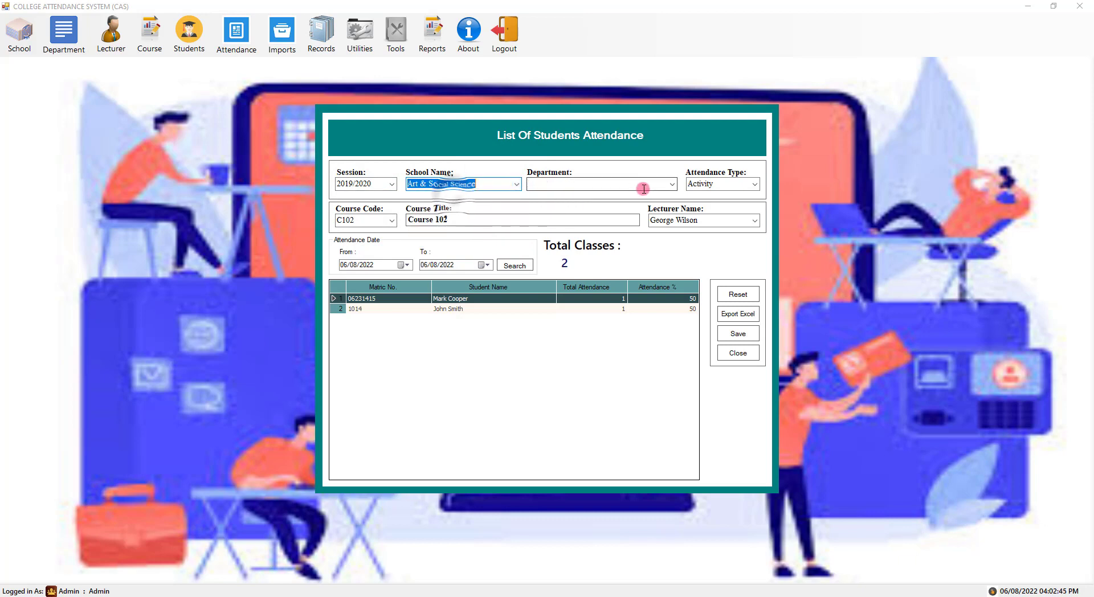
click(672, 184)
click(505, 184)
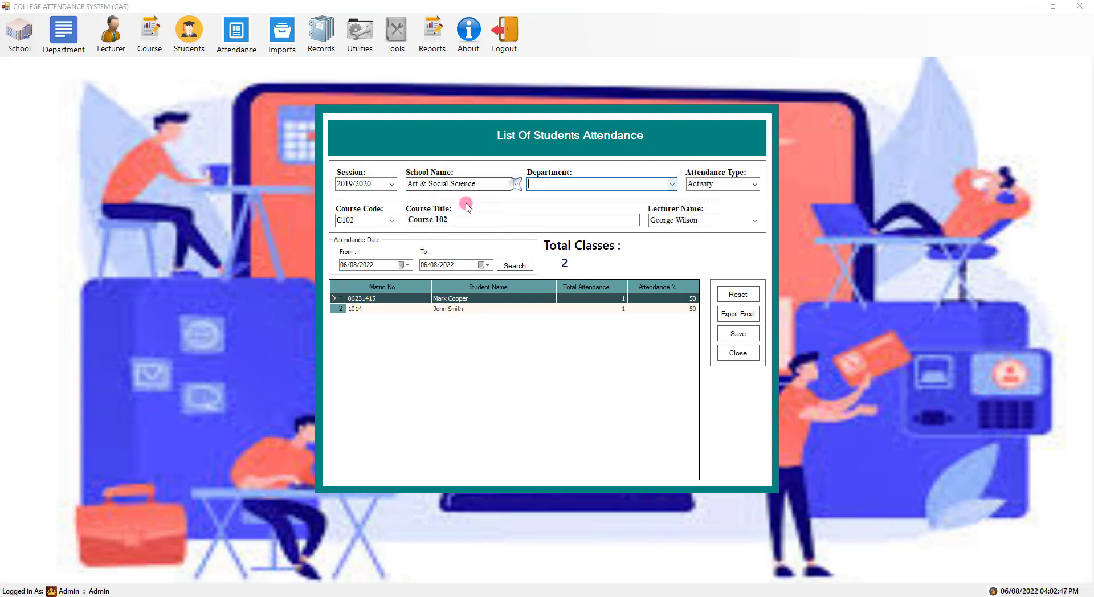
click(502, 185)
click(482, 235)
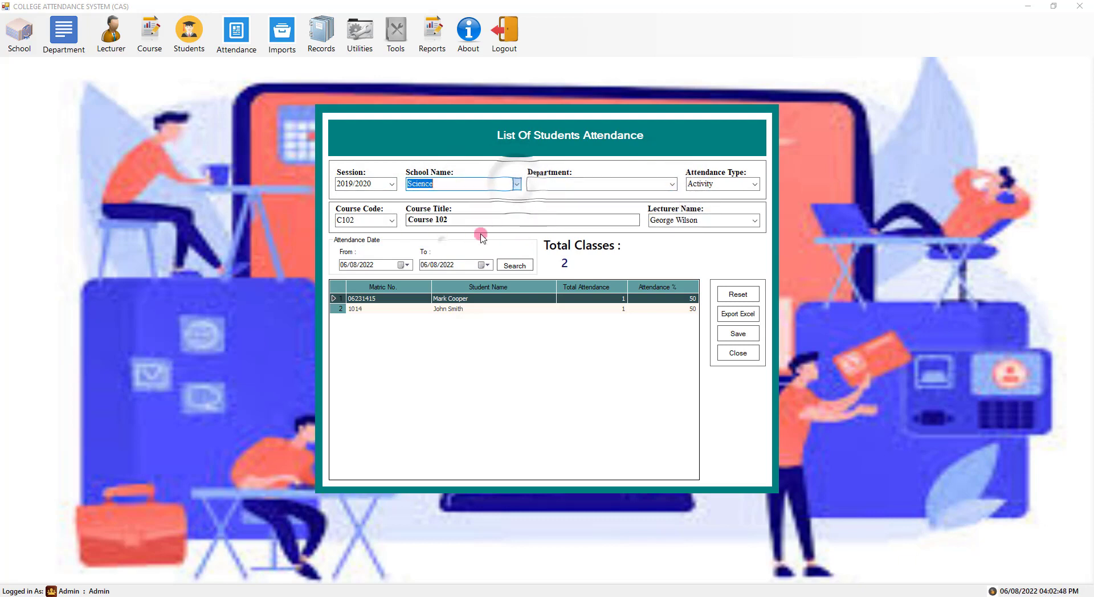
click(672, 184)
click(575, 191)
- Set attendance type Lecture, course CSC302 and its lecturer
click(755, 185)
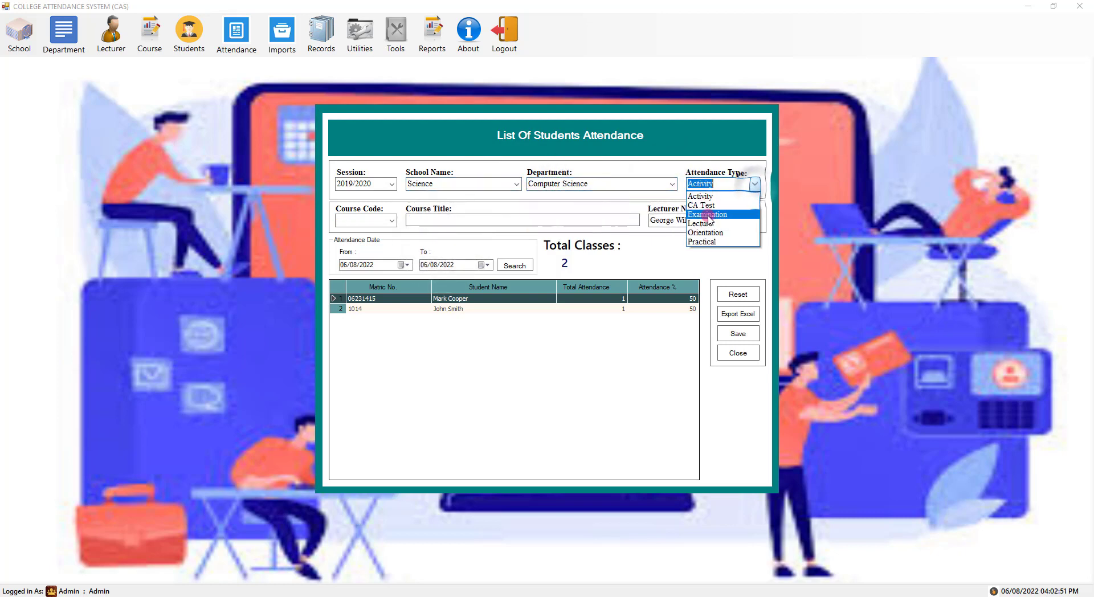
click(705, 226)
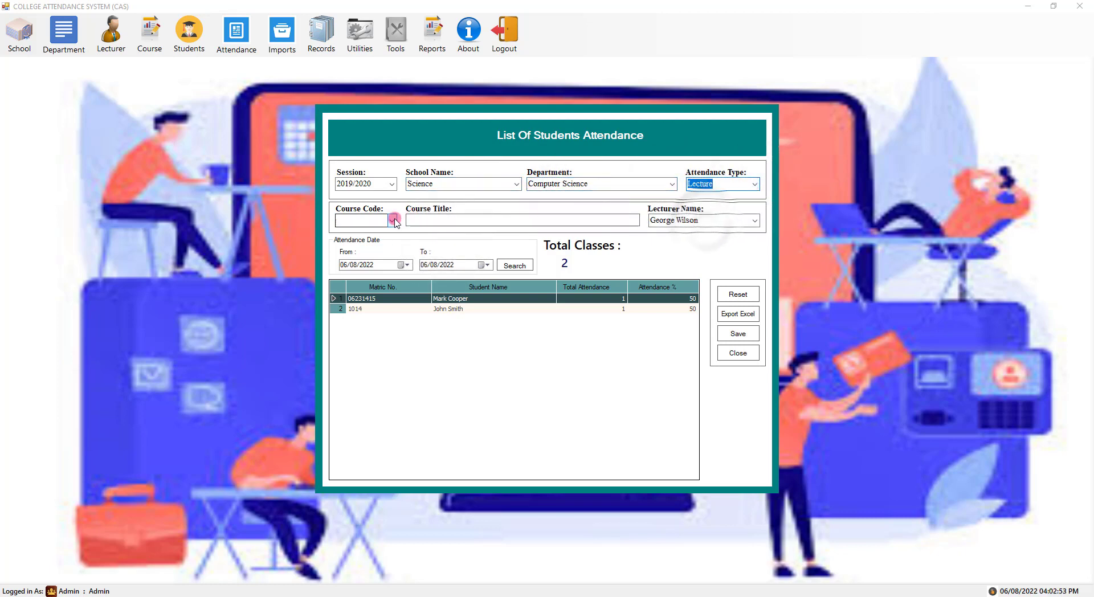
click(358, 220)
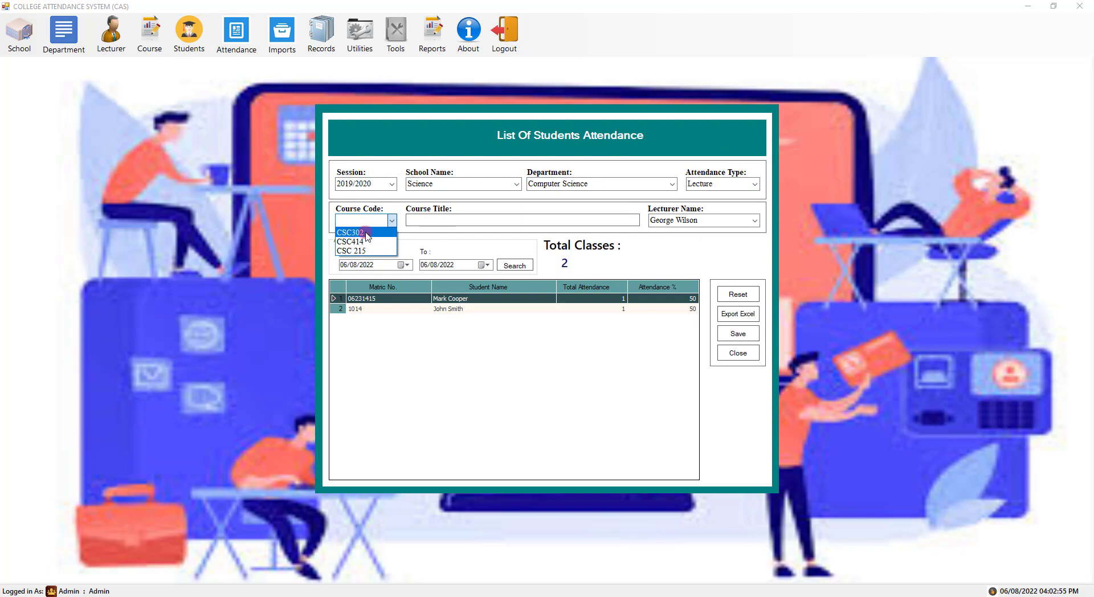
click(367, 233)
click(754, 220)
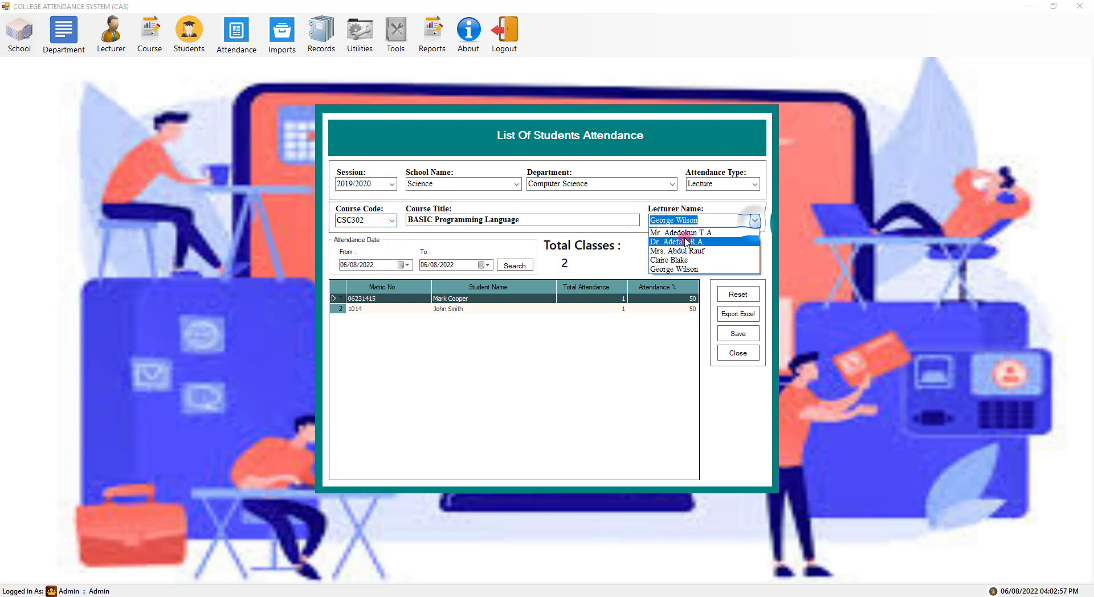
click(681, 233)
- Set the From date to 01/01/2019, search, review the 7 classes, and close the report
click(406, 265)
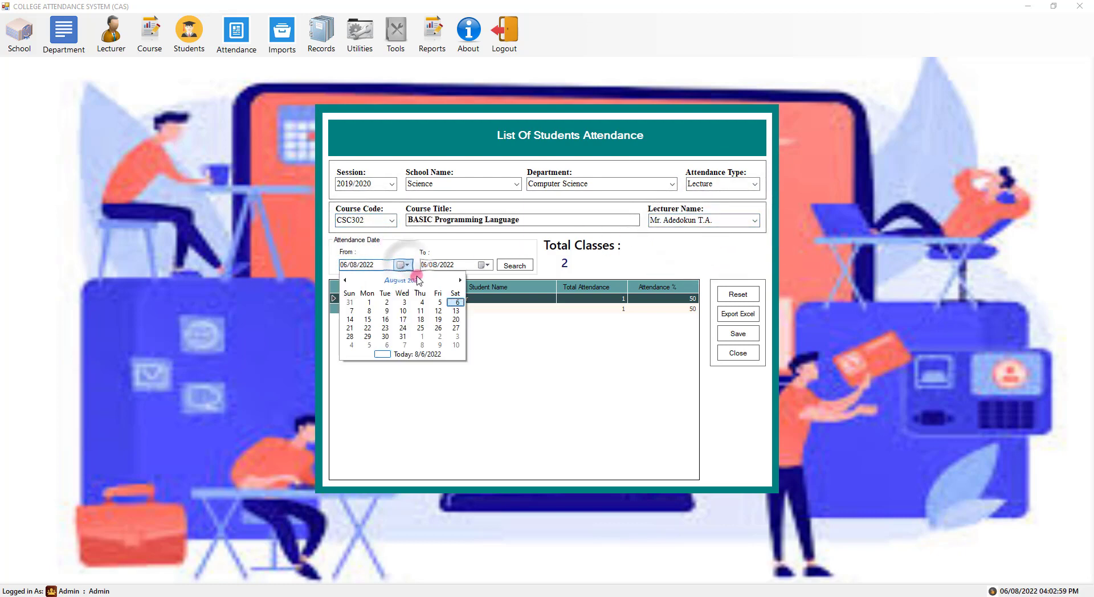
click(417, 280)
click(400, 281)
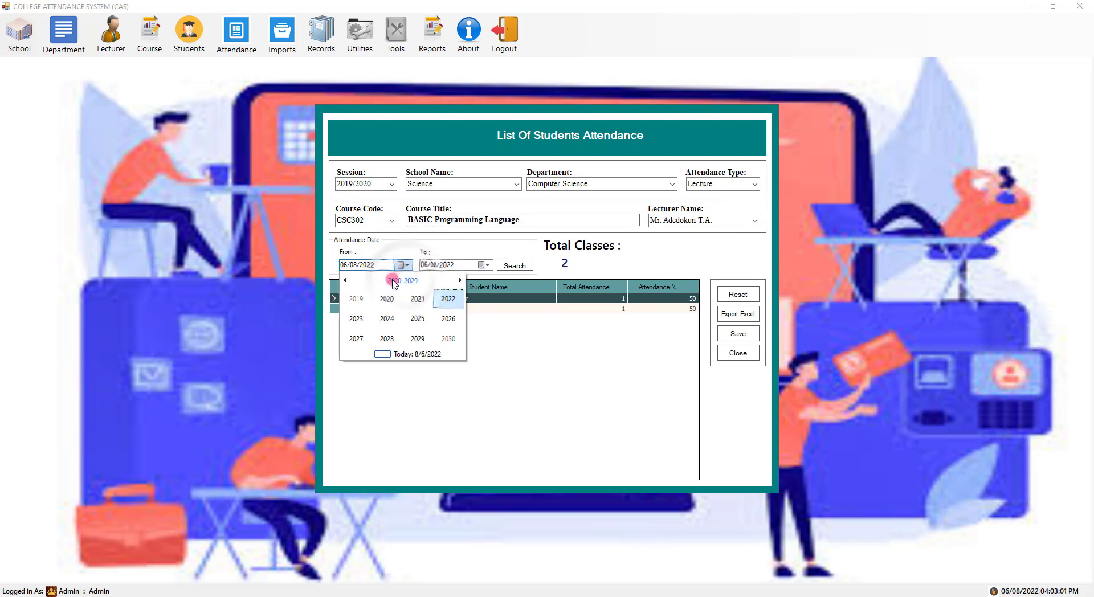
click(362, 297)
click(357, 298)
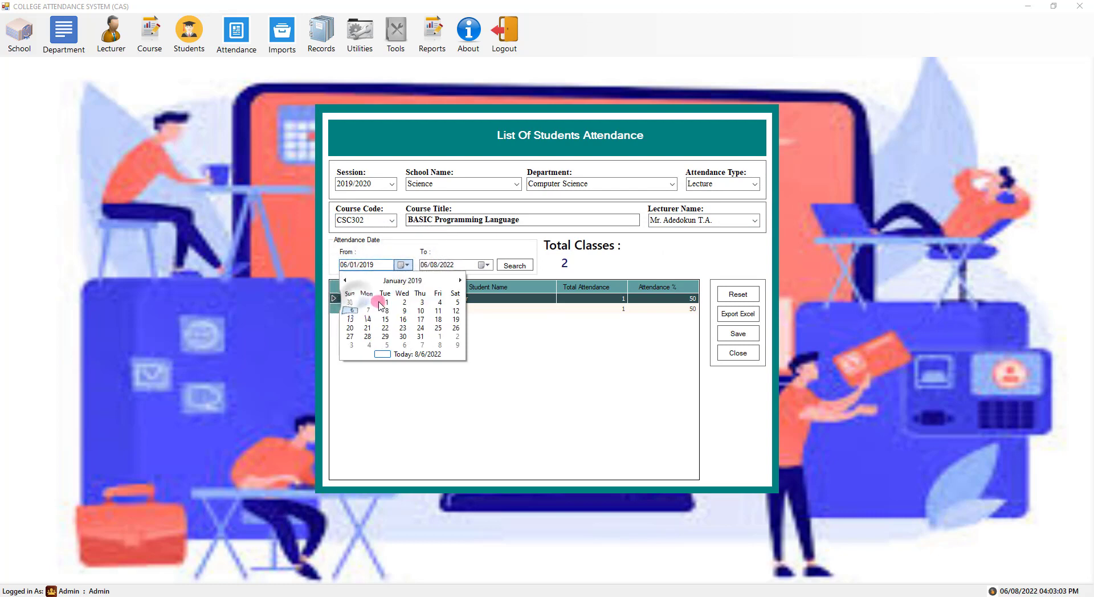
click(385, 301)
click(517, 265)
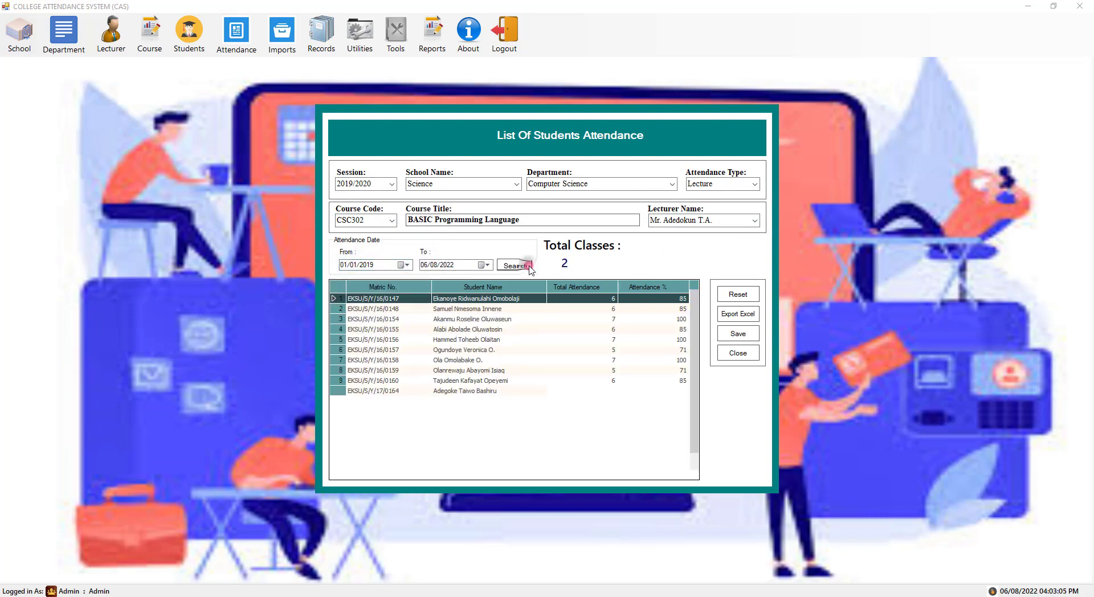
drag(695, 354, 690, 291)
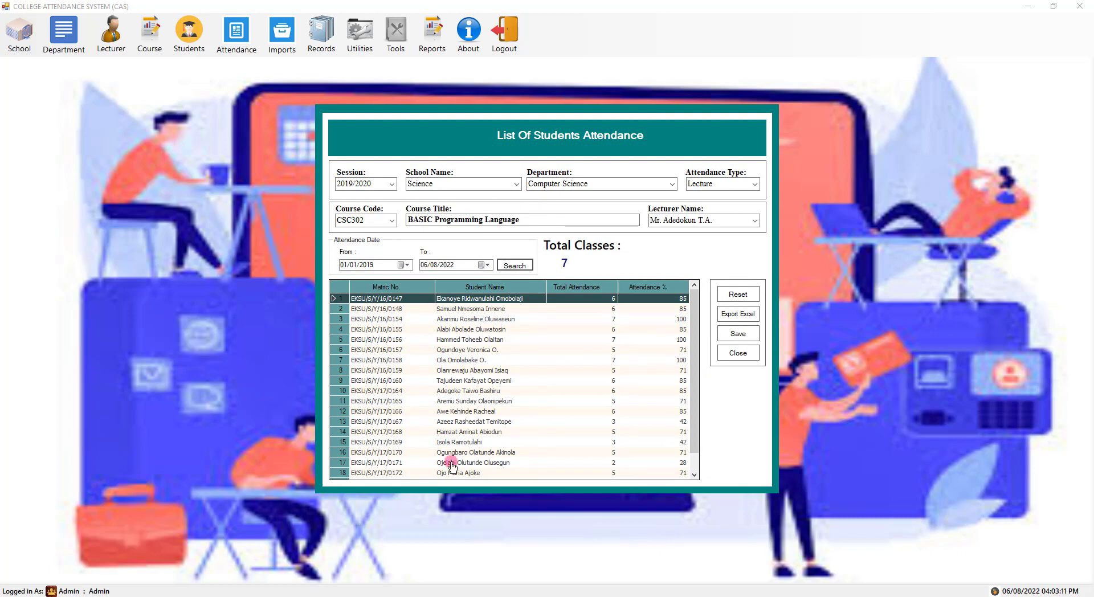
click(739, 353)
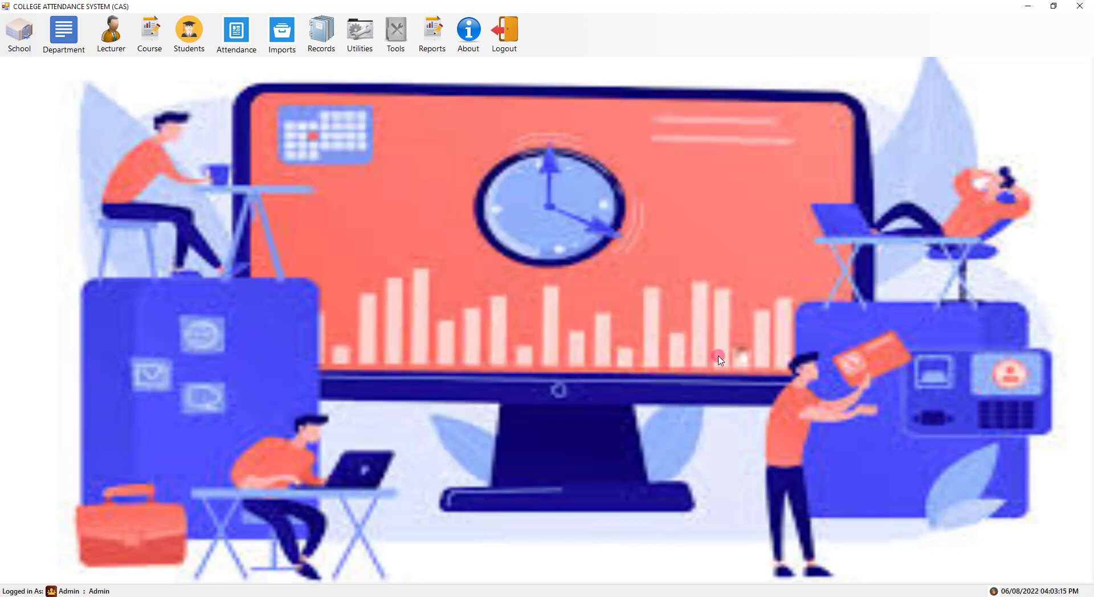
- Open and close Import Multiple Students, then open Utilities > User Registration
click(282, 35)
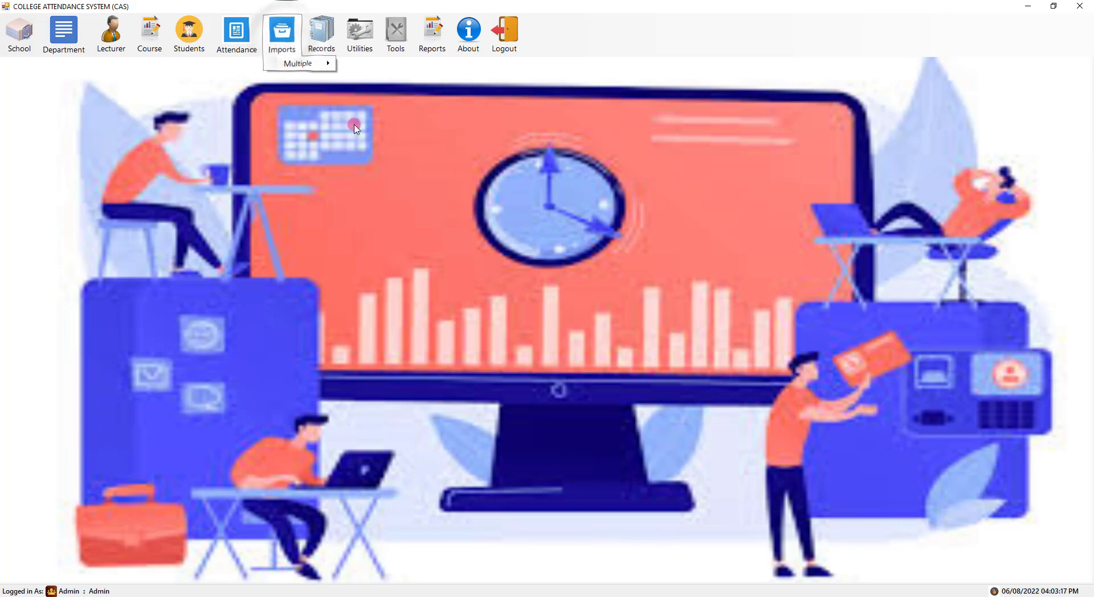
mouse_move(302, 63)
click(373, 64)
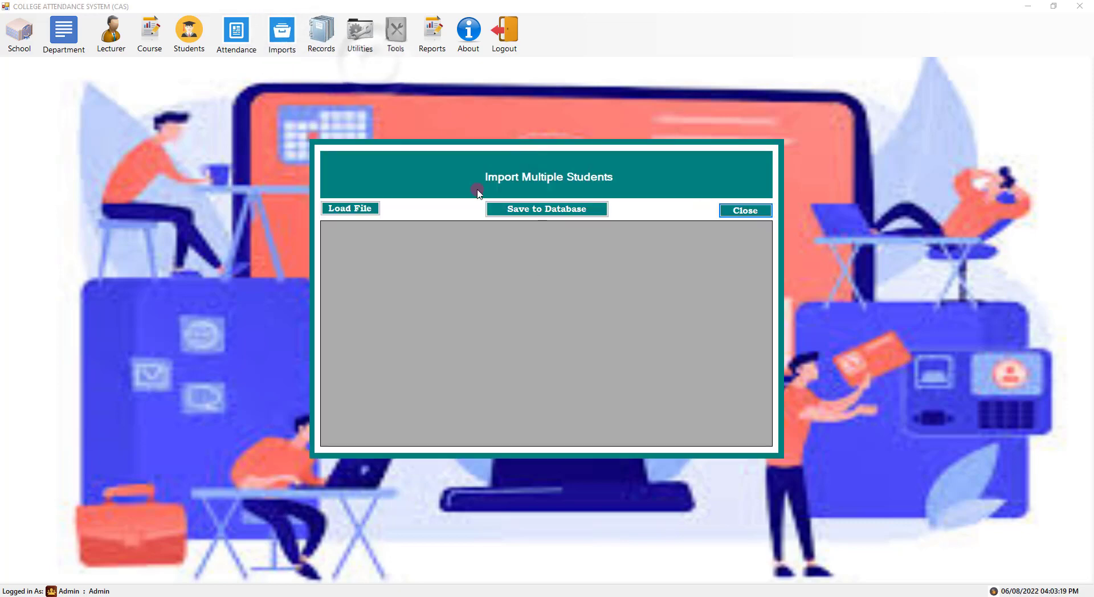
click(739, 212)
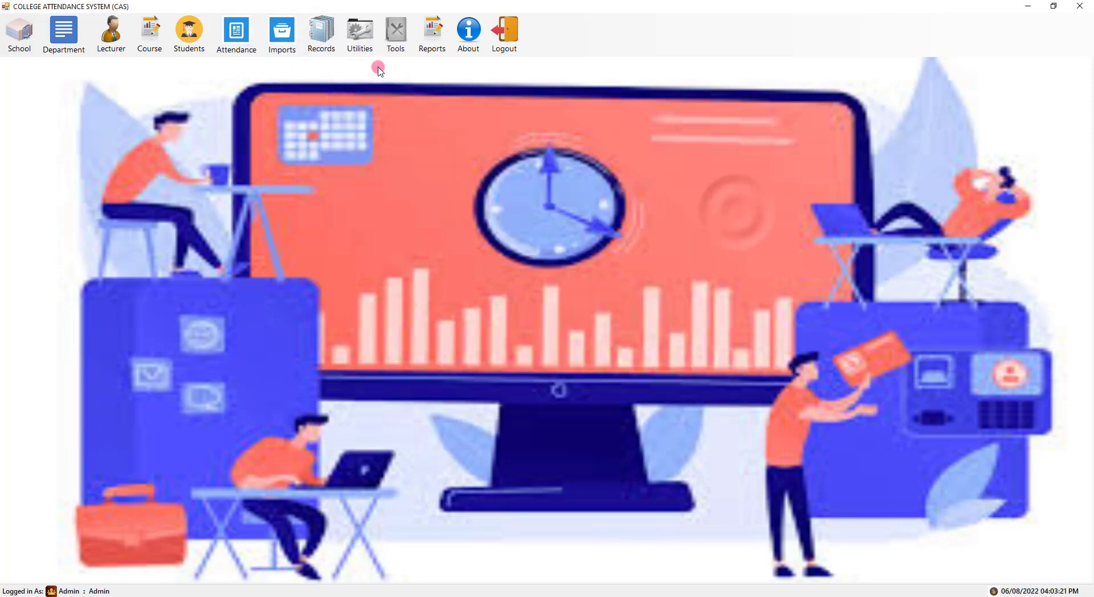
click(370, 40)
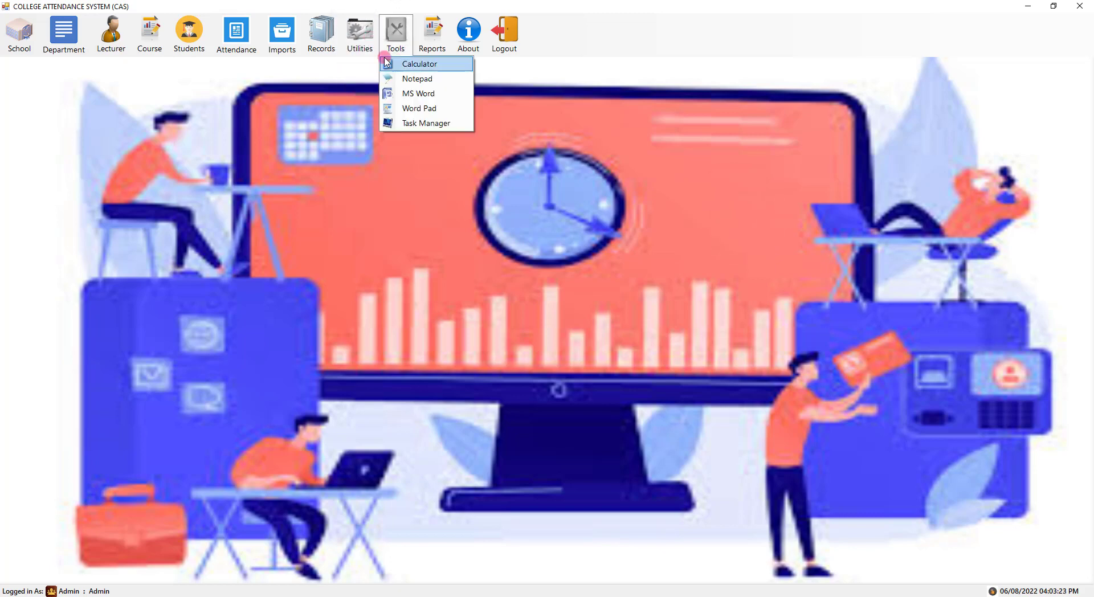
click(378, 64)
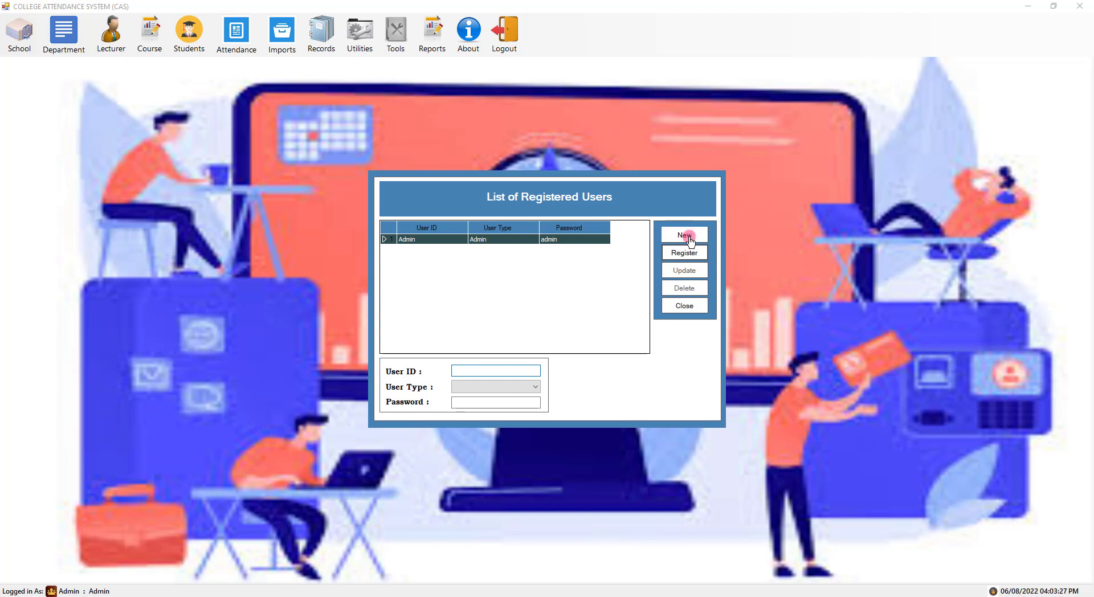
- Register a new Admin-type user with a password, then close the registered users window
click(519, 372)
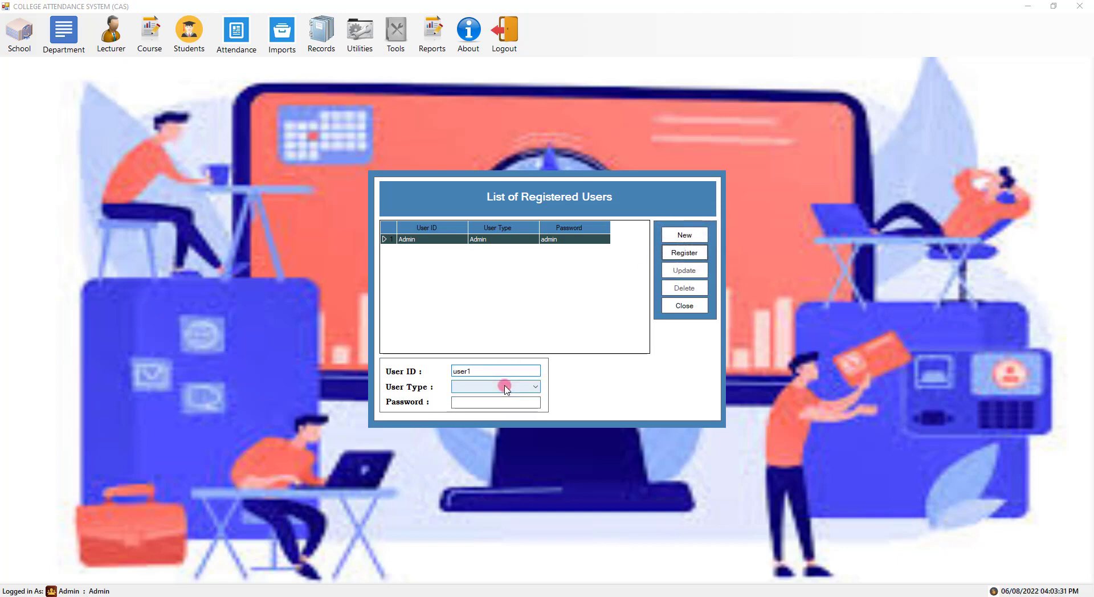
click(506, 386)
click(502, 396)
click(482, 404)
text(123)
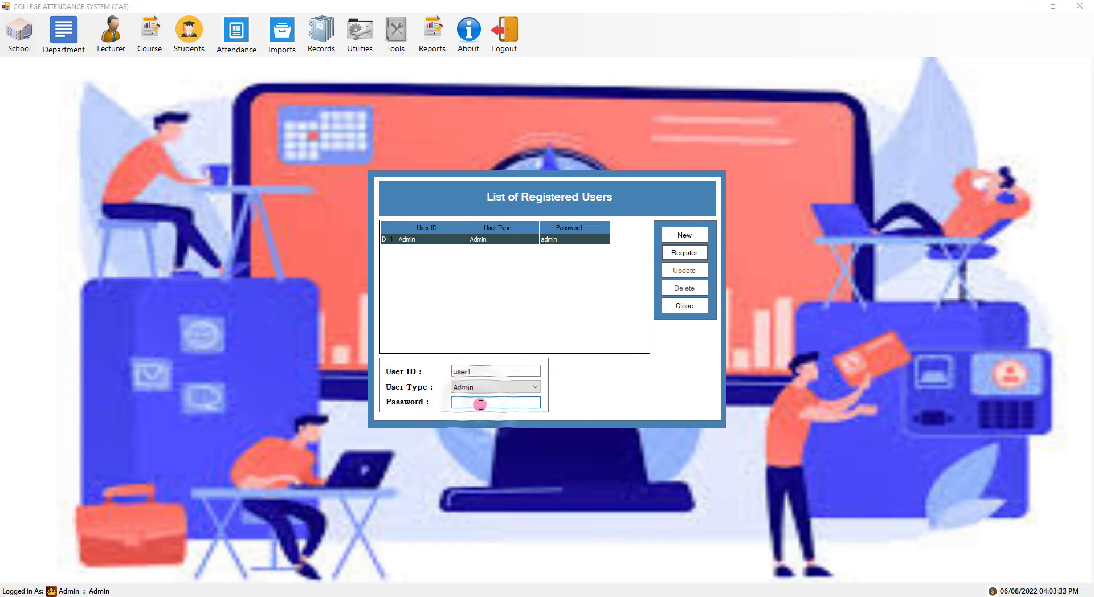
click(694, 253)
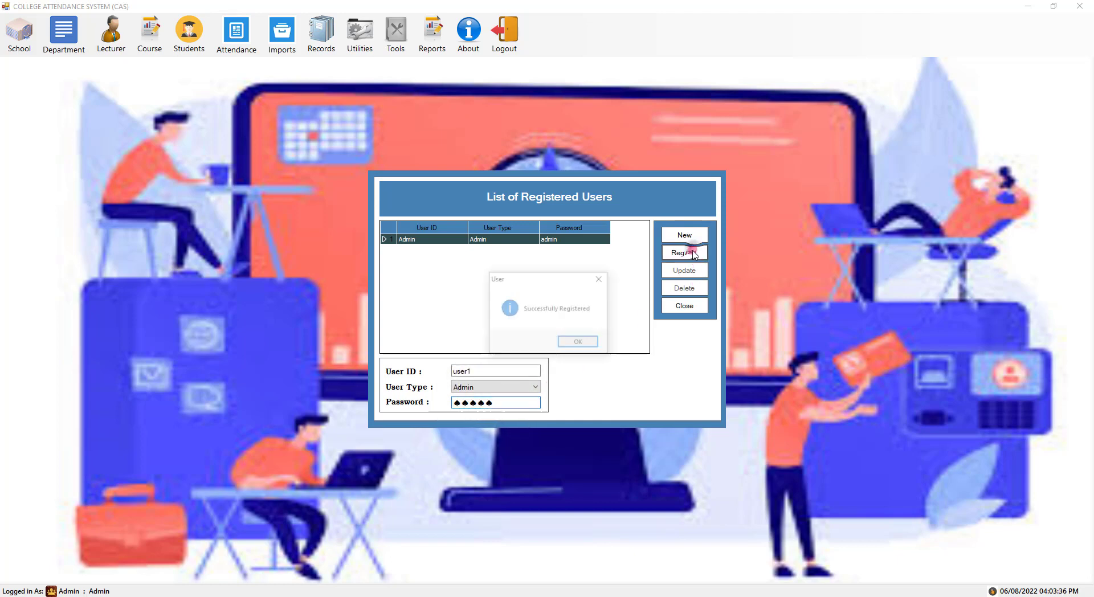
click(587, 343)
click(446, 252)
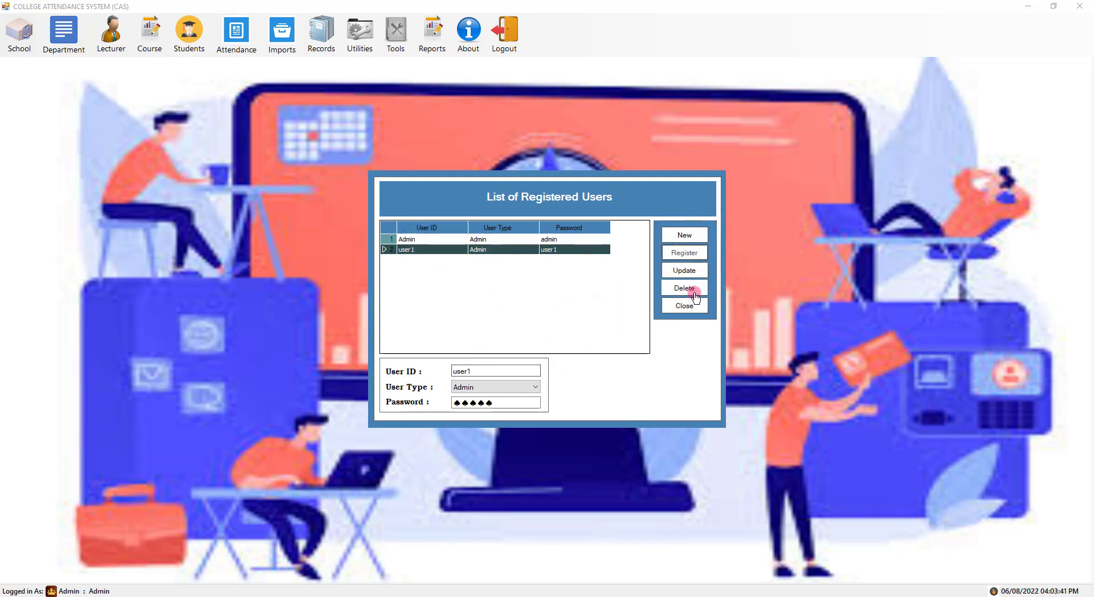
click(686, 307)
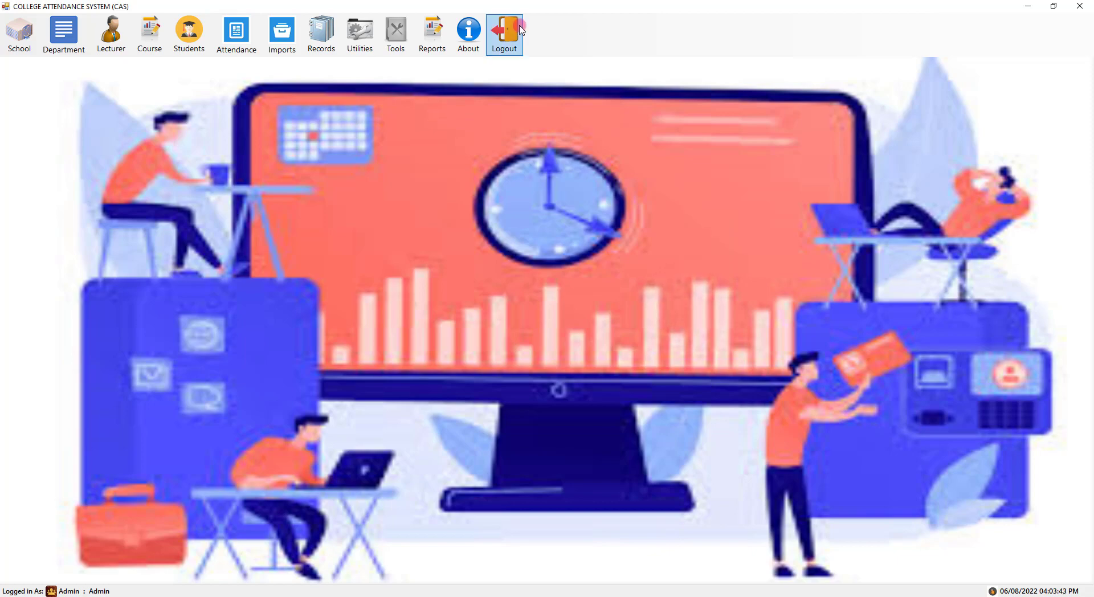
- Log out of the admin session and sign back in with the newly registered user's credentials
click(499, 39)
click(563, 343)
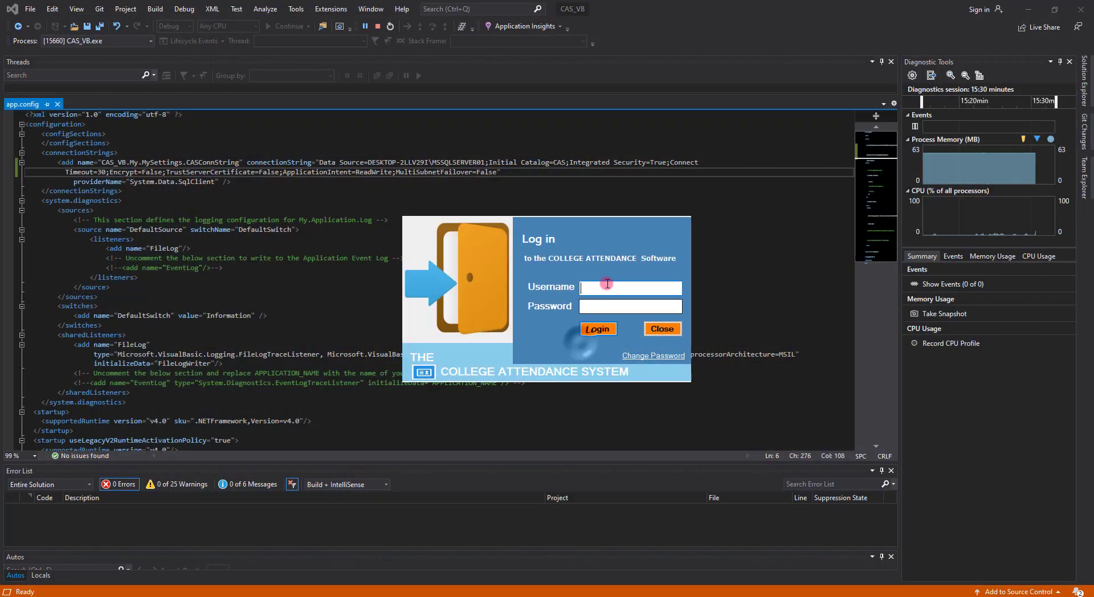
text(user1)
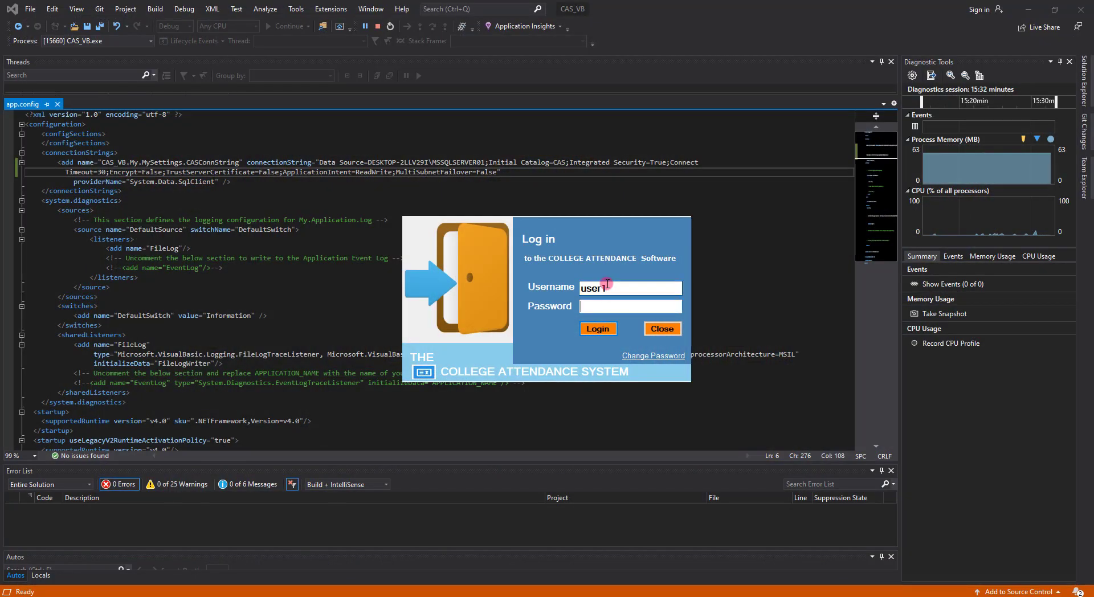
text(**)
key(Return)
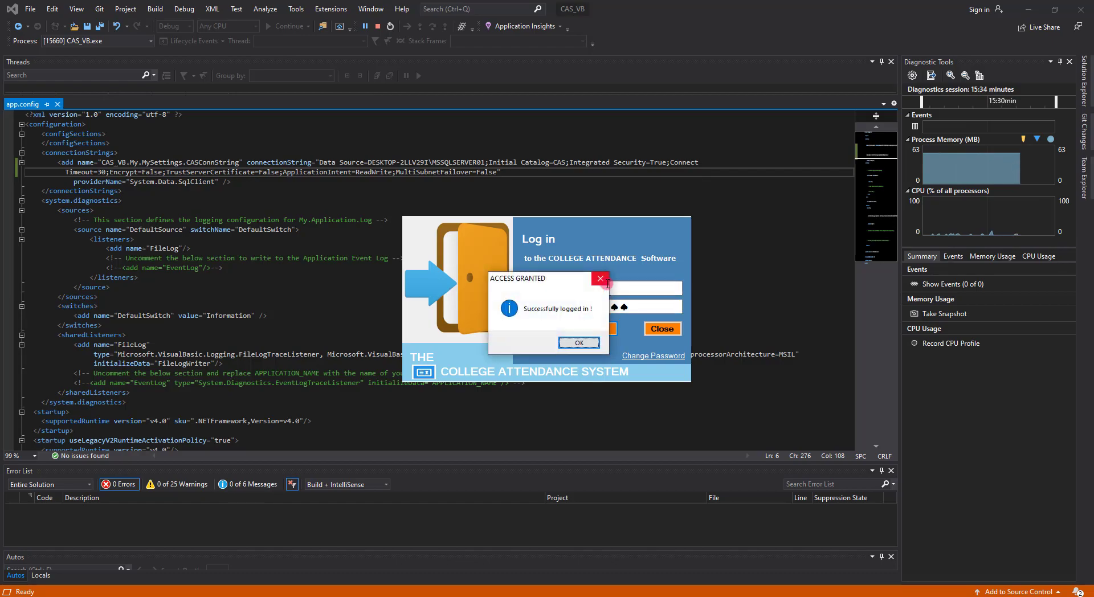
click(606, 282)
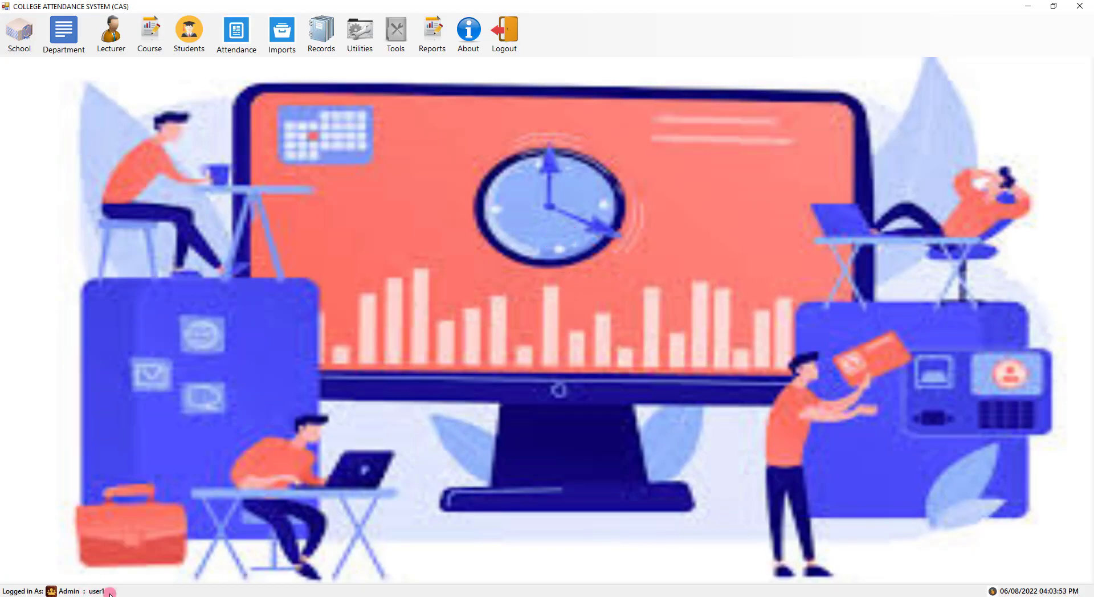
- View the application's About information and close it
click(396, 32)
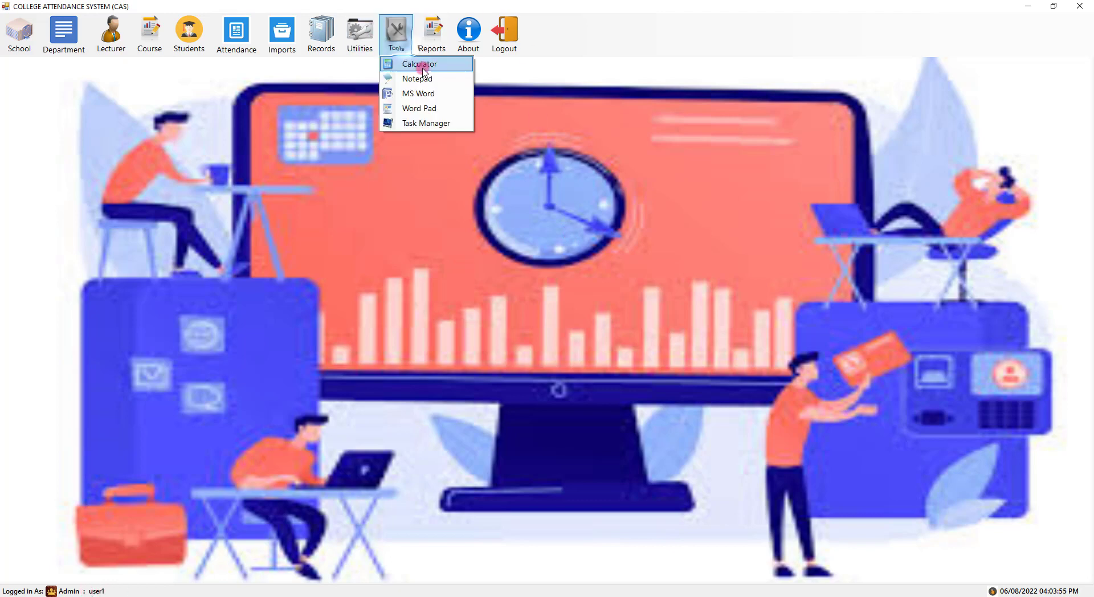
mouse_move(425, 27)
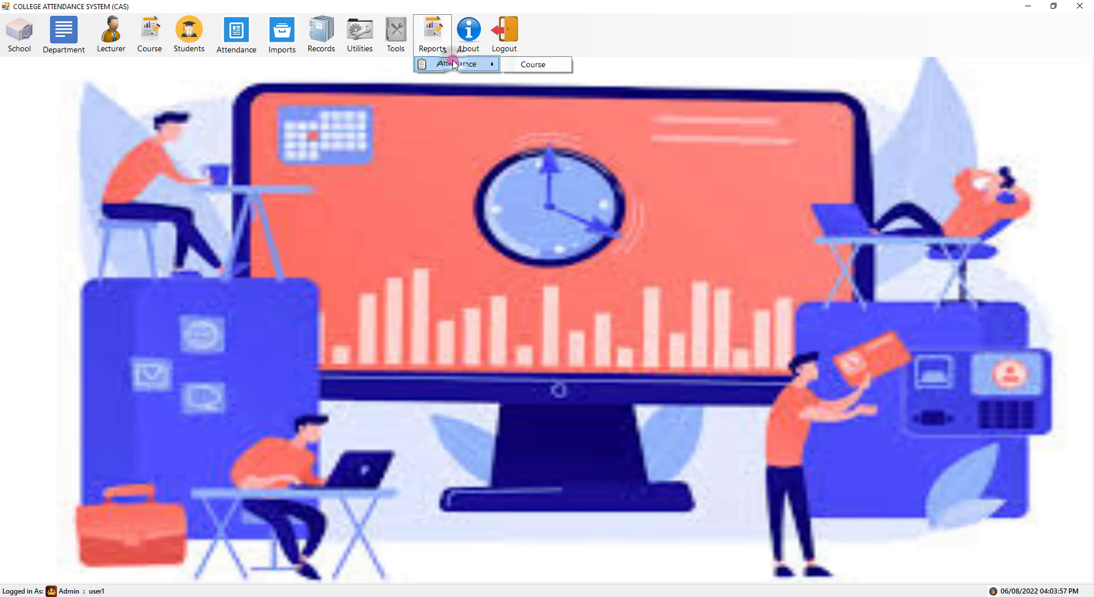
click(479, 47)
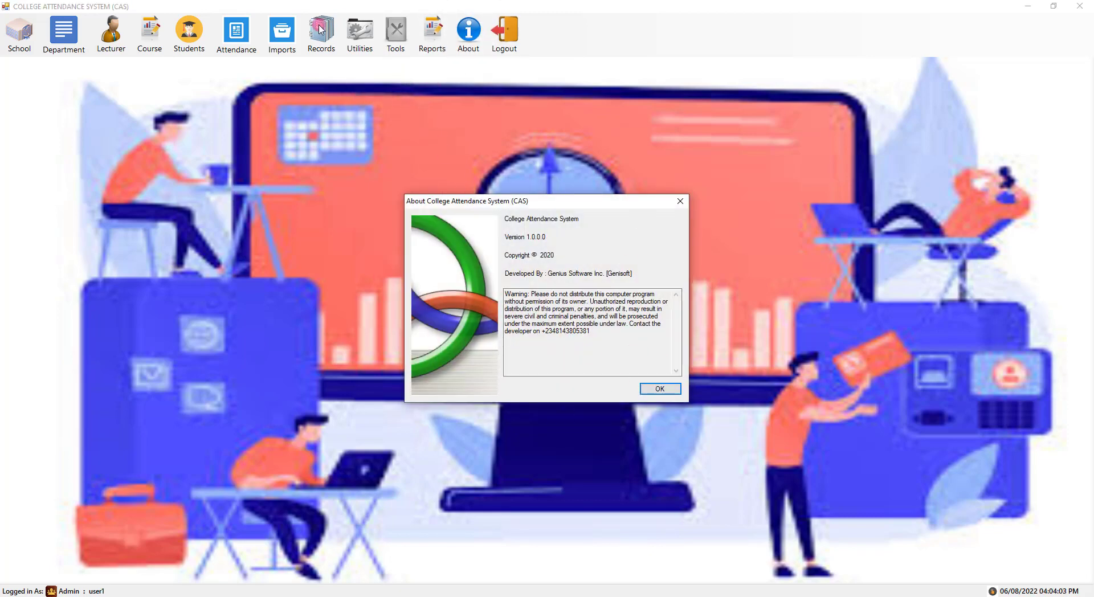
key(Return)
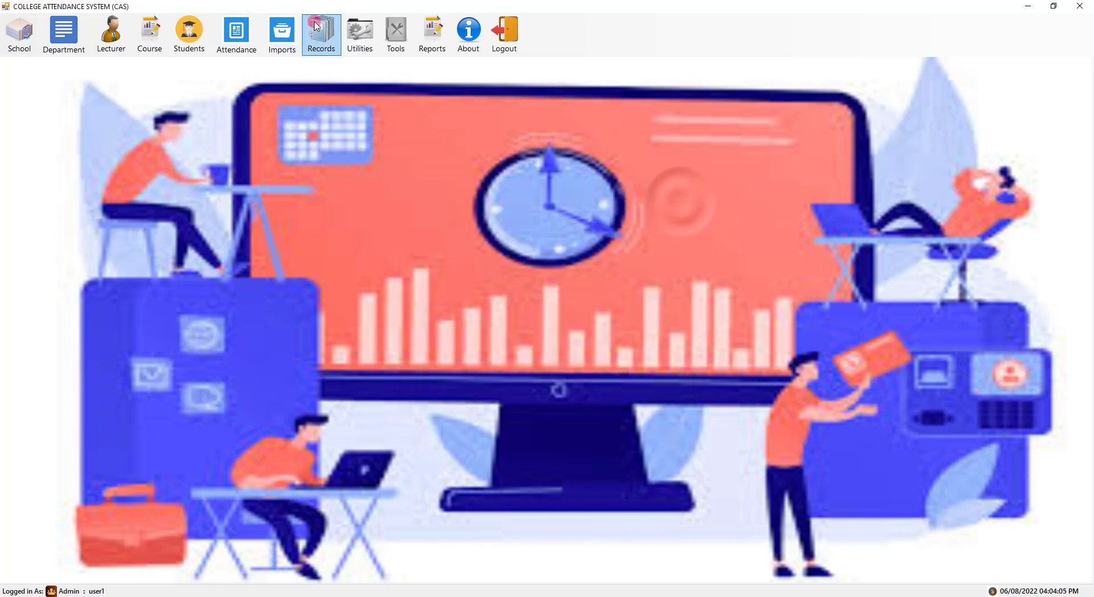
- Open Records > Attendance to show the List Of Students Attendance form
click(396, 31)
mouse_move(321, 35)
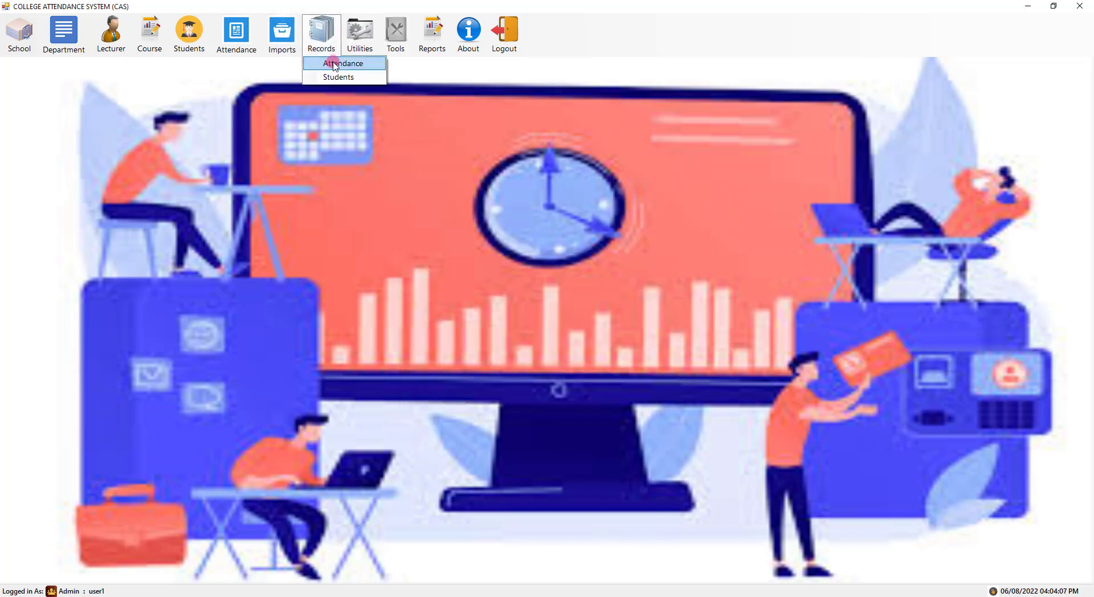
click(335, 64)
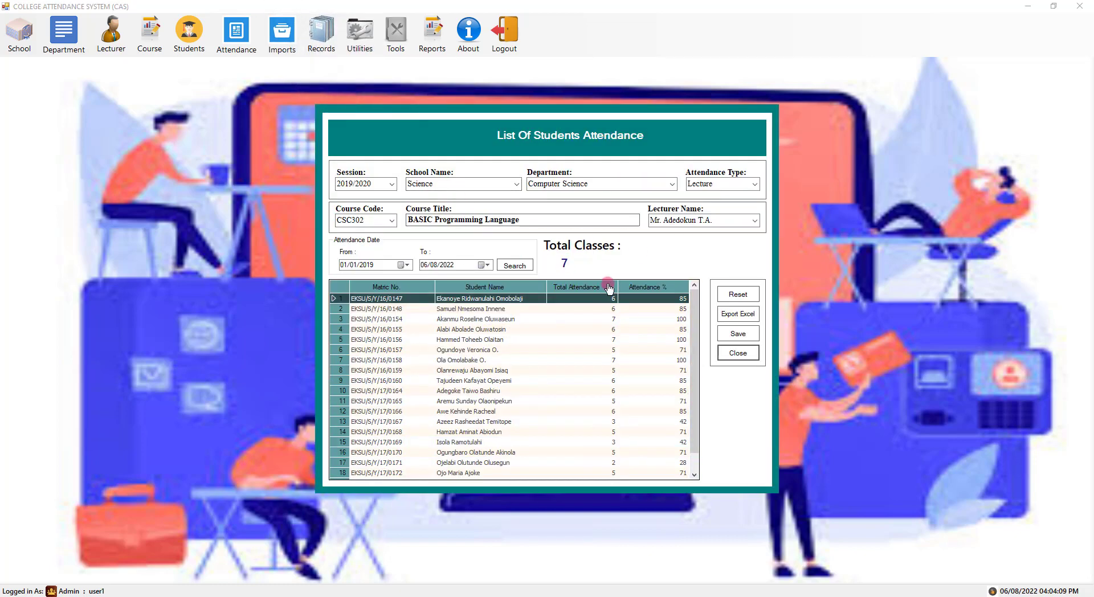